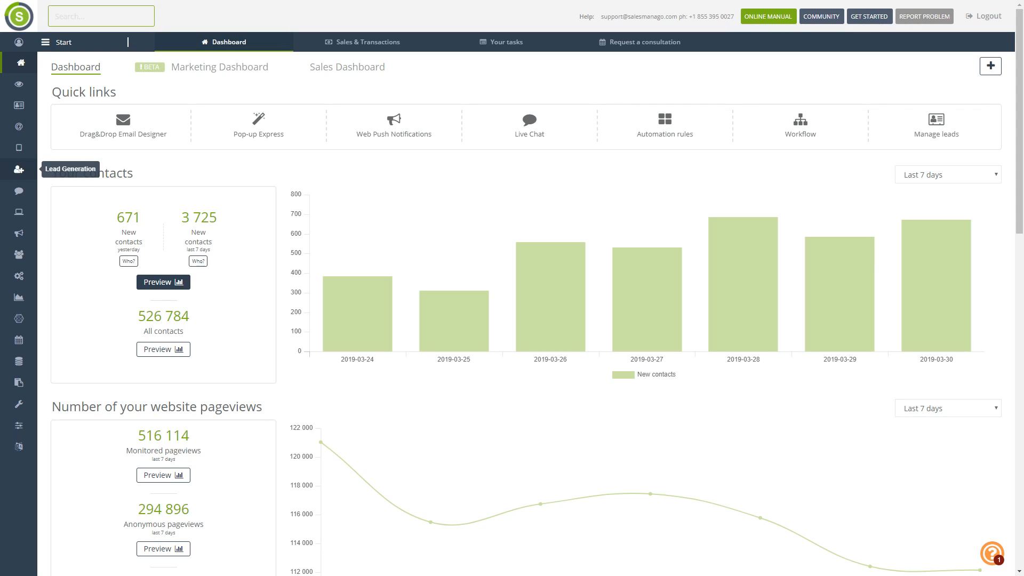
# - Start creating a new landing page from the Landing Page section of Lead Generation
pyautogui.click(19, 170)
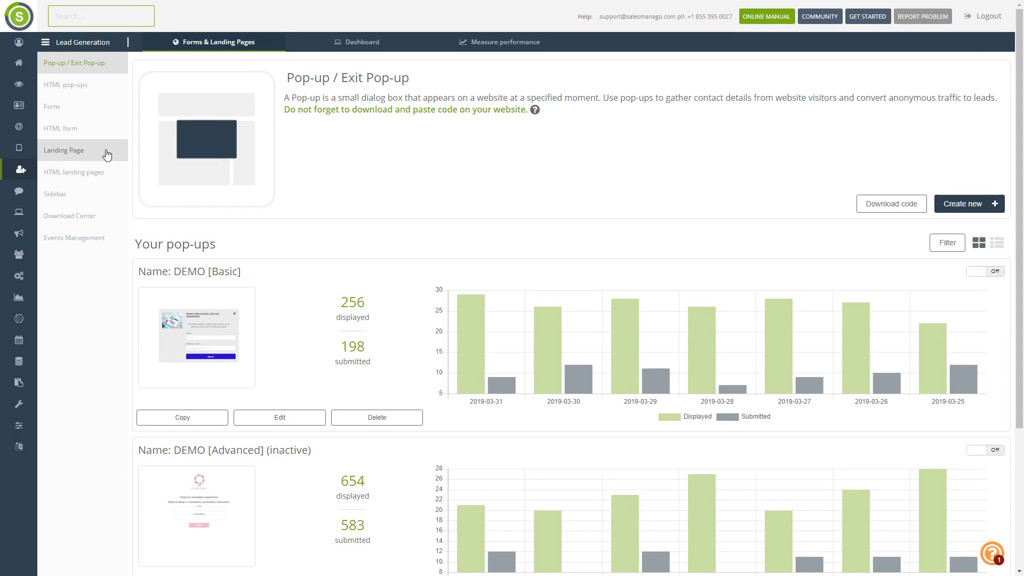
pyautogui.click(106, 154)
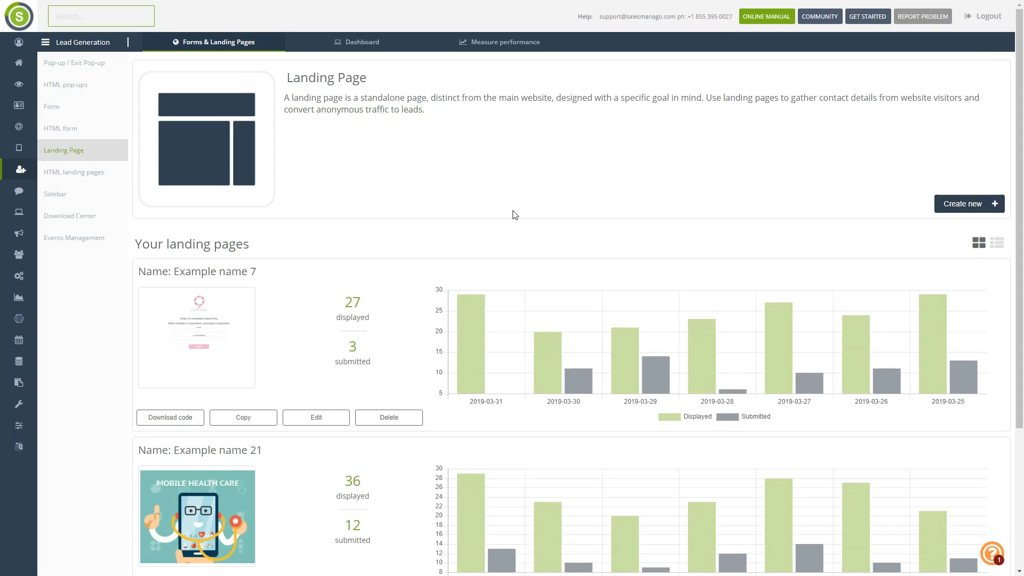
pyautogui.click(962, 208)
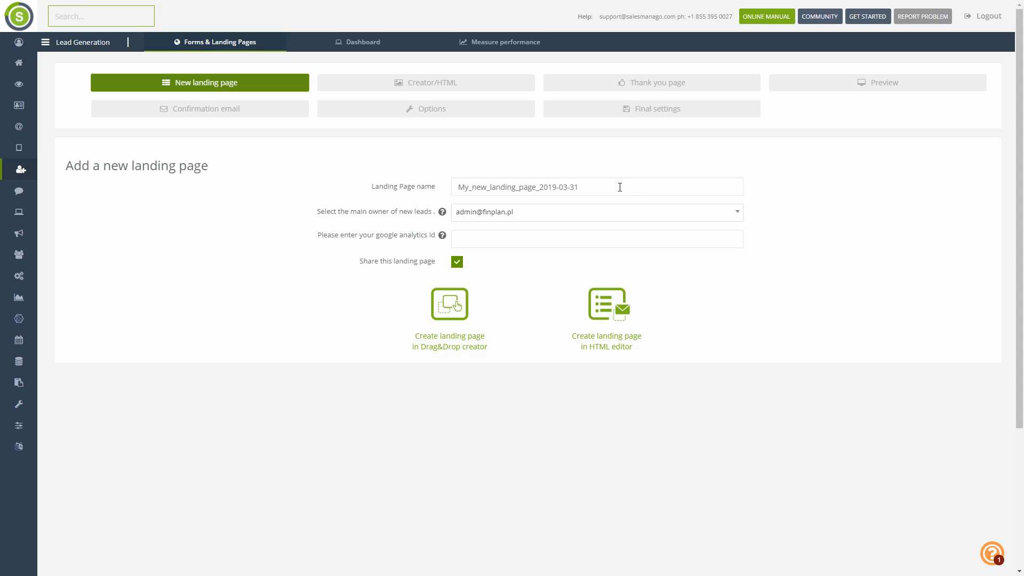
# - Name the landing page First_landing_page and open a blank landing page in the Drag&Drop creator
pyautogui.moveTo(619, 187); pyautogui.dragTo(433, 193)
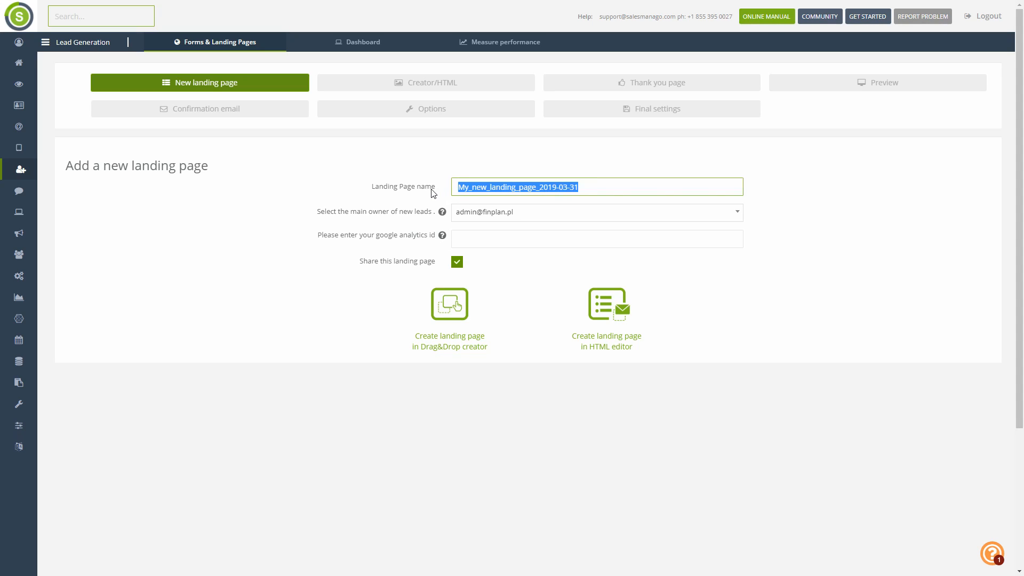
pyautogui.write('F')
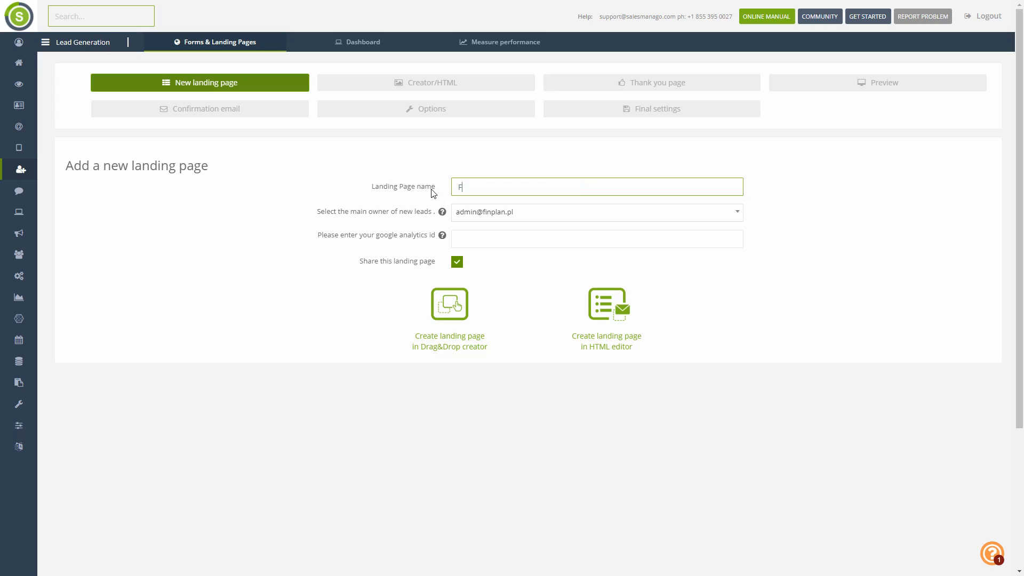
pyautogui.write('irst_landing_page')
pyautogui.click(453, 305)
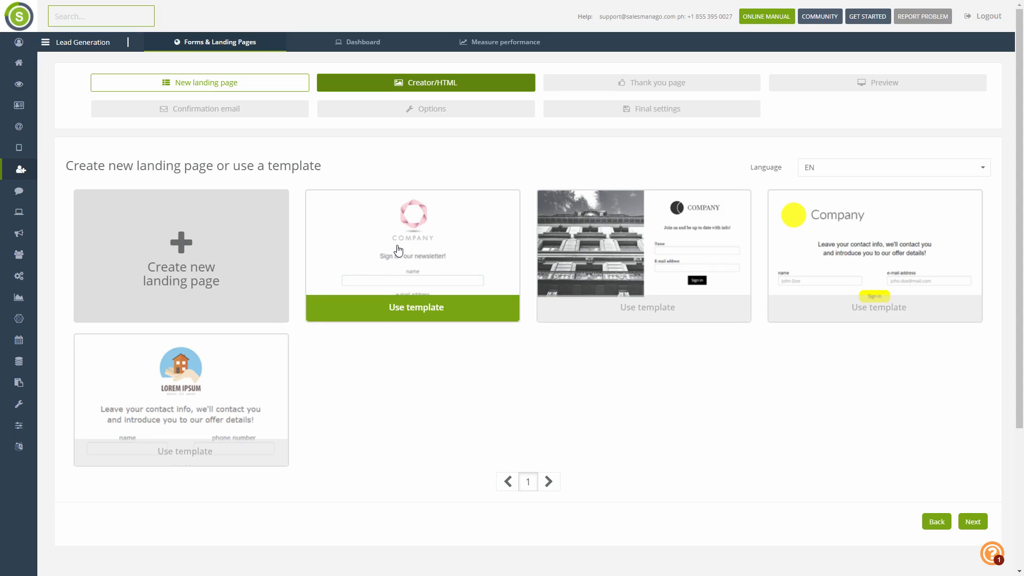
pyautogui.click(216, 247)
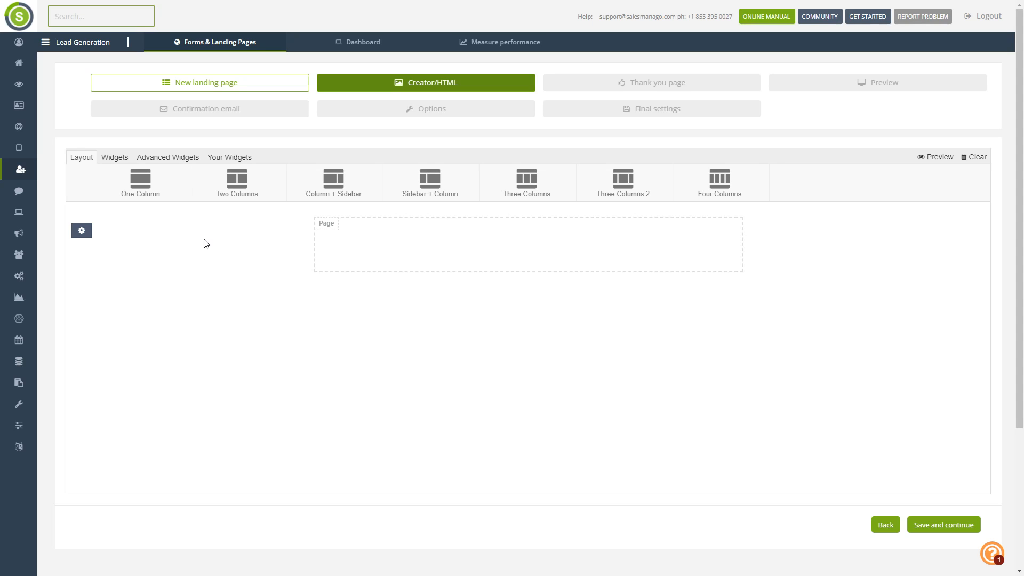
pyautogui.click(120, 160)
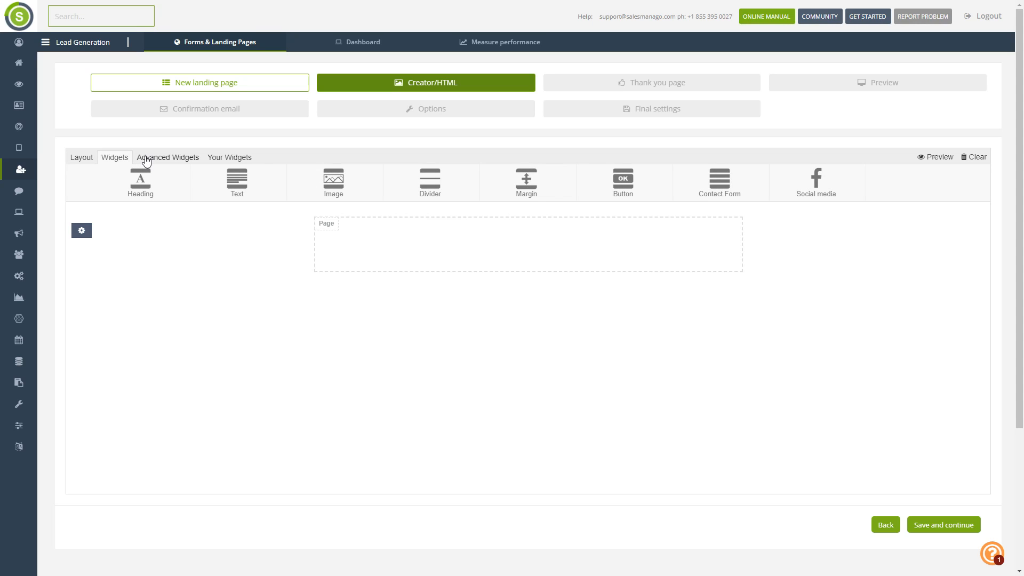
pyautogui.click(81, 158)
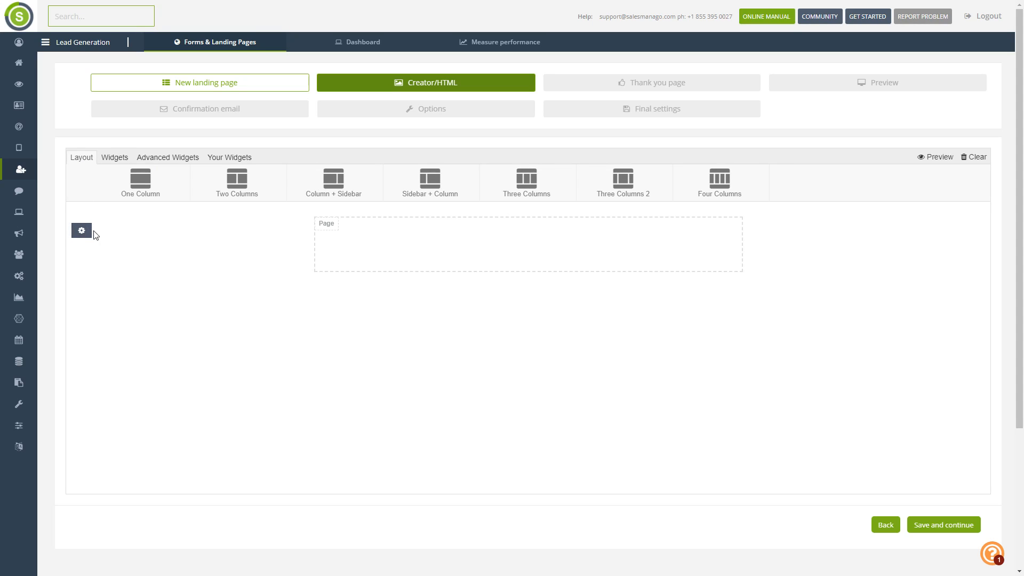
# - Set the page body's background color to dark grey #303030 and save the properties
pyautogui.click(82, 234)
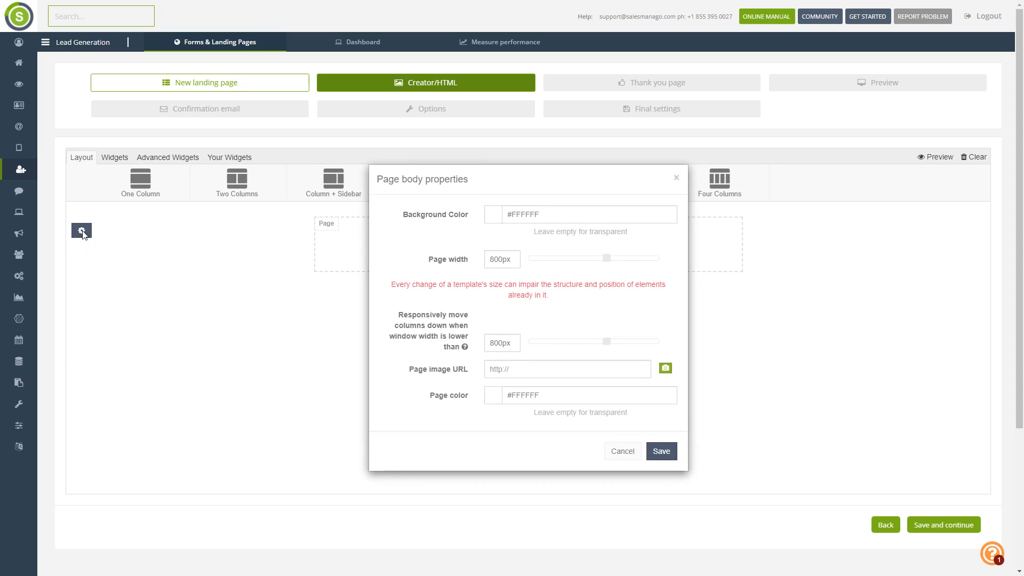
pyautogui.click(511, 212)
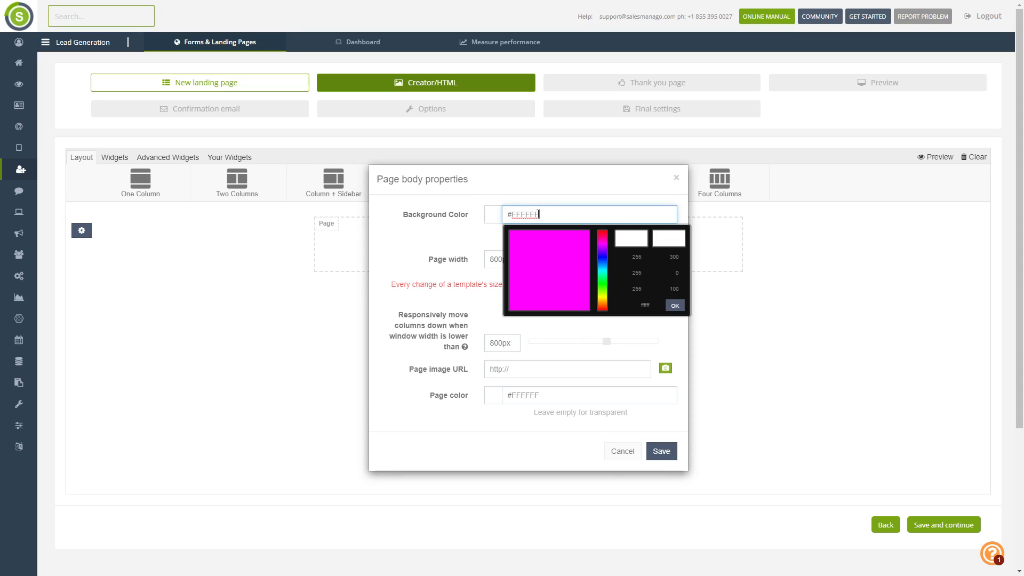
pyautogui.moveTo(520, 242); pyautogui.dragTo(509, 297)
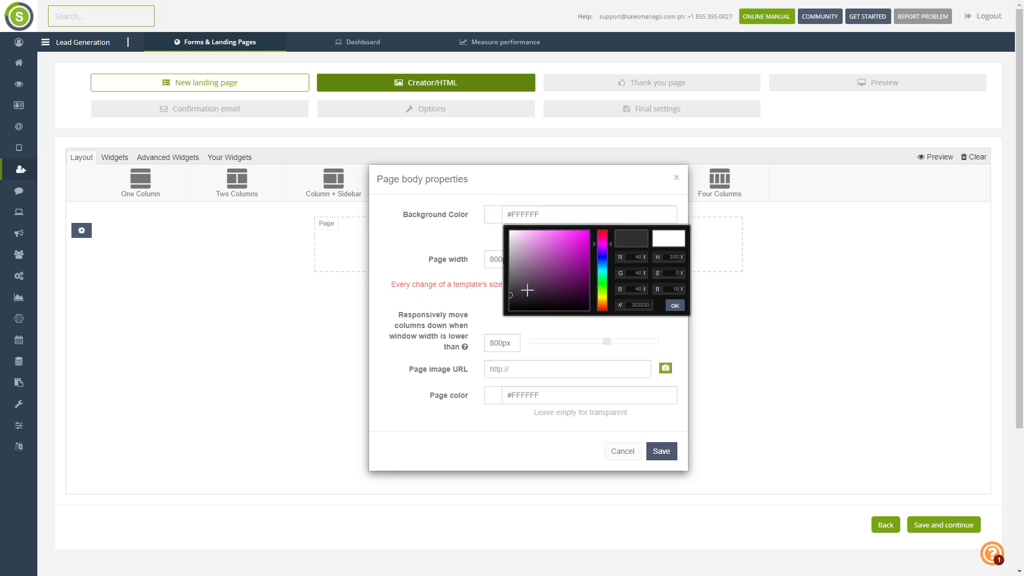
pyautogui.click(673, 306)
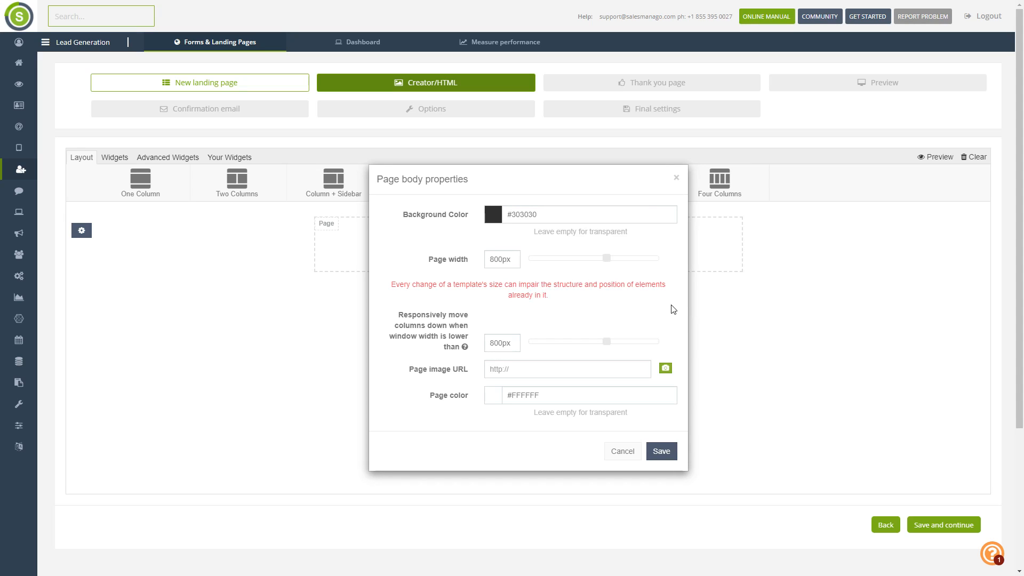
pyautogui.click(669, 454)
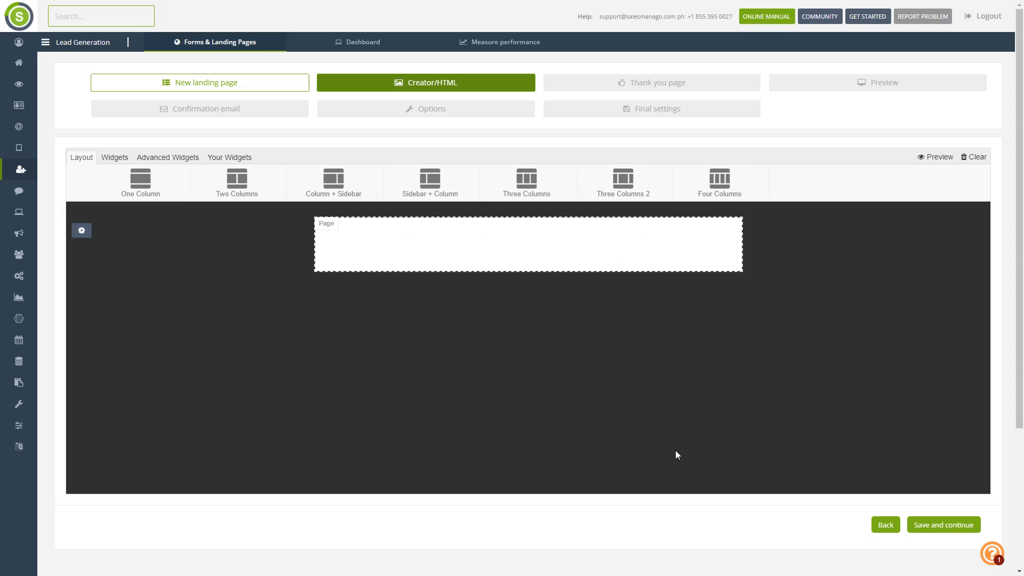
# - Set the page width to 1120px and use file_name_0.jpg from the image gallery as the page image
pyautogui.click(83, 231)
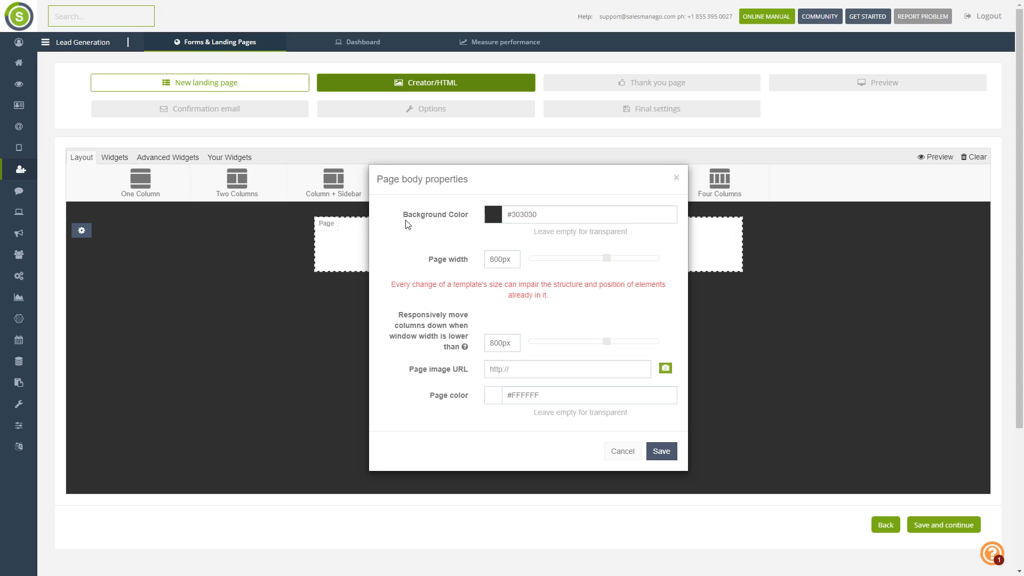
pyautogui.moveTo(609, 263); pyautogui.dragTo(651, 265)
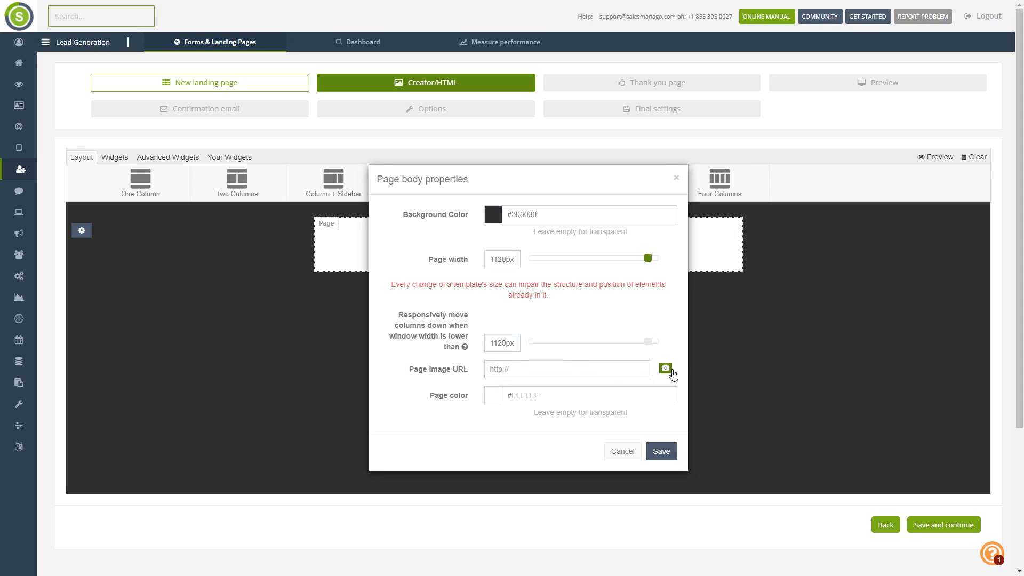
pyautogui.click(665, 369)
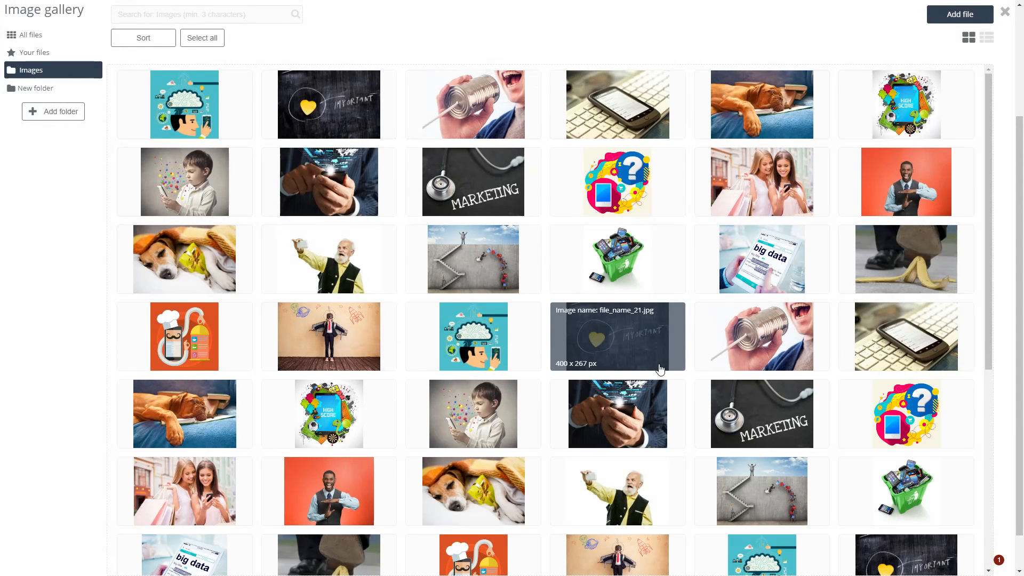
pyautogui.click(209, 127)
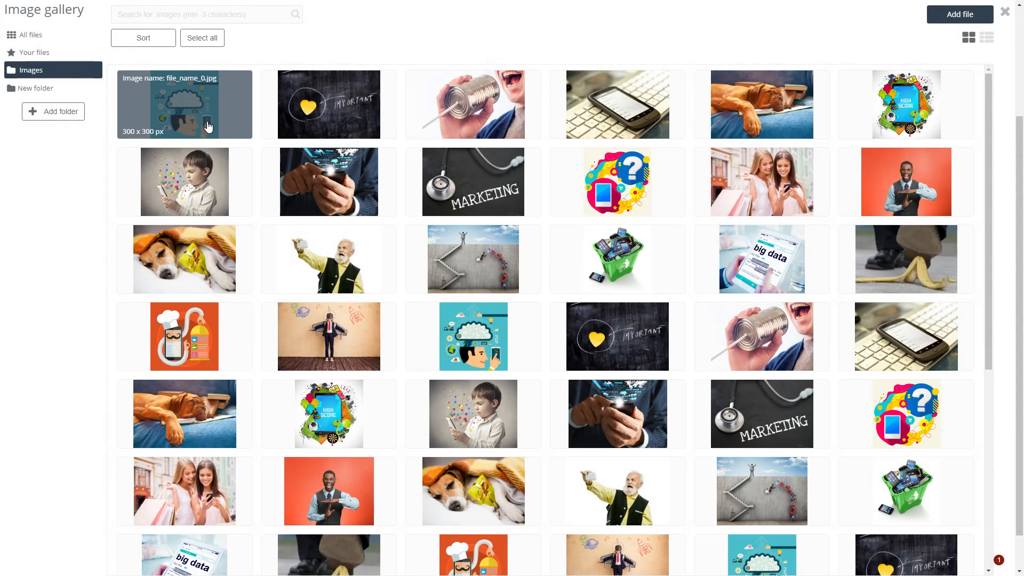
pyautogui.click(962, 116)
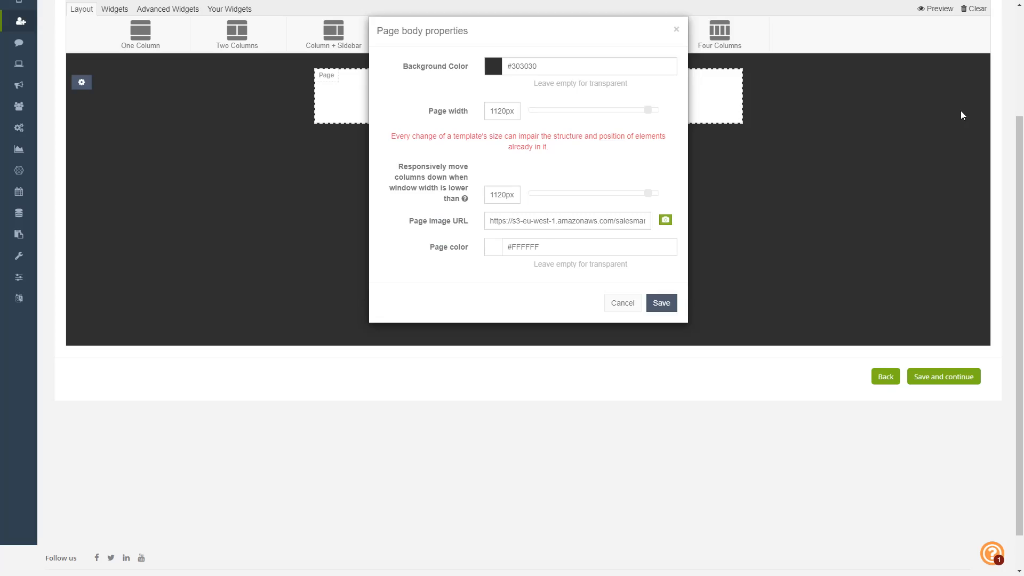
pyautogui.click(661, 303)
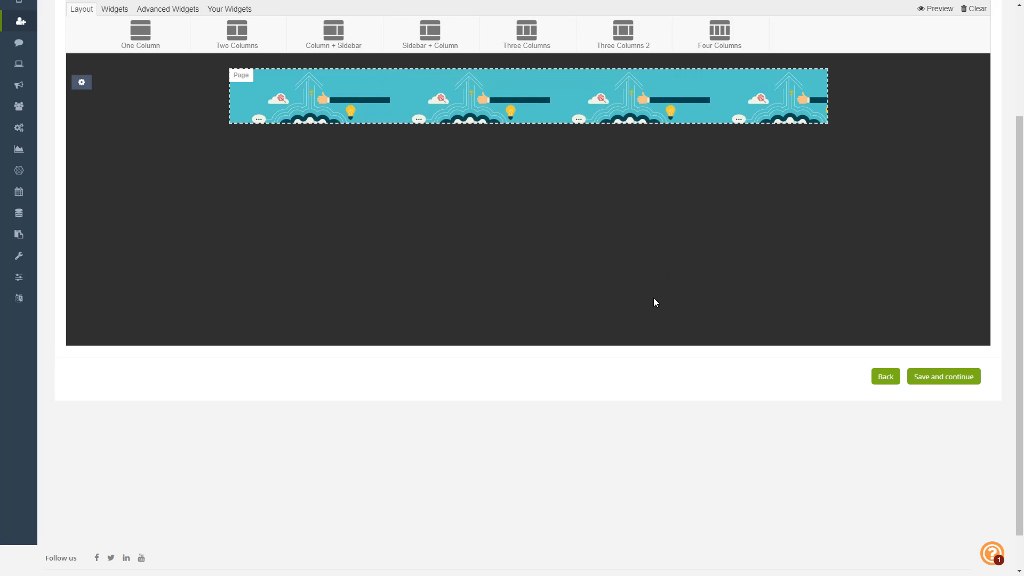
# - Remove the page image by clearing its URL in the page body properties, and save
pyautogui.scroll(2, 353, 230)
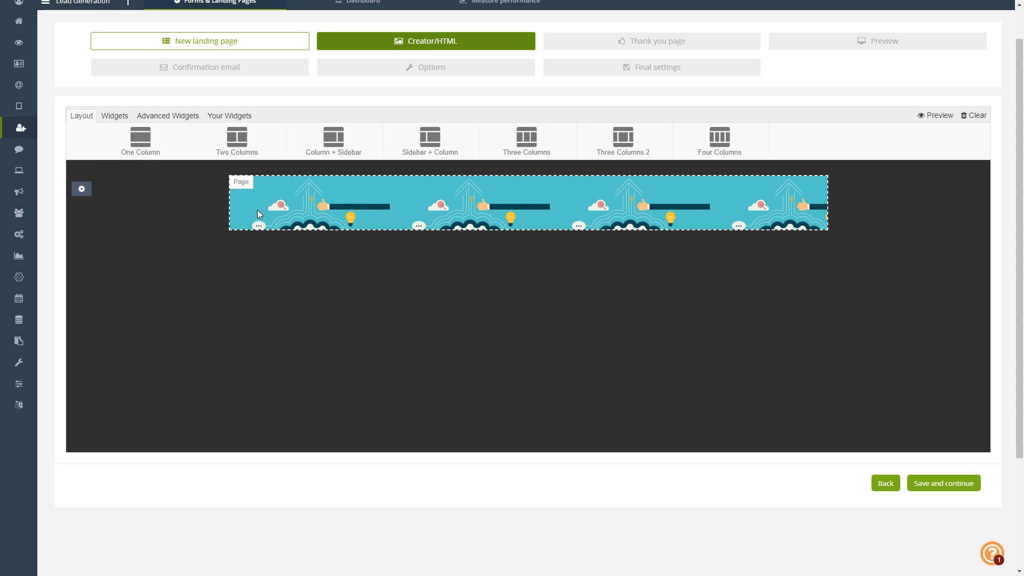
pyautogui.click(81, 190)
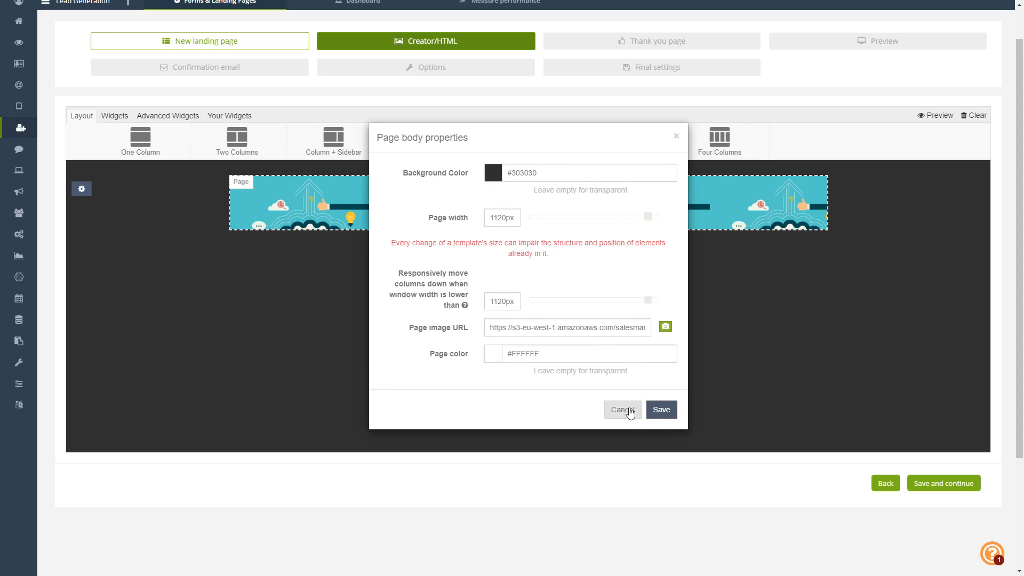
pyautogui.click(626, 331)
pyautogui.hotkey('ctrl', 'a')
pyautogui.press('BackSpace')
pyautogui.click(661, 410)
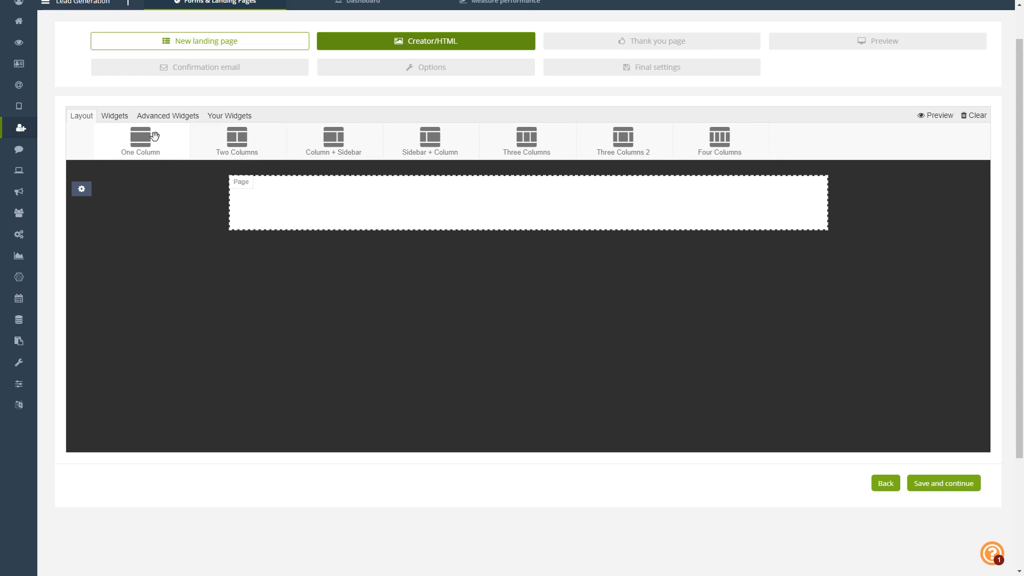
# - Set the page width to 600px and the background color to white #FFFFFF, and save the page body properties
pyautogui.click(82, 189)
pyautogui.moveTo(648, 216); pyautogui.dragTo(585, 231)
pyautogui.click(523, 173)
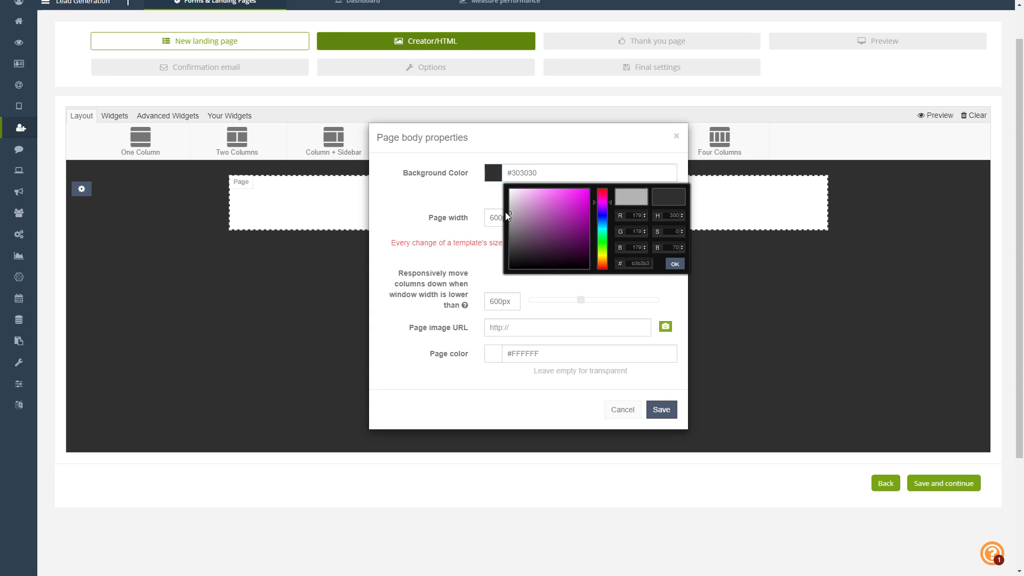
pyautogui.click(668, 265)
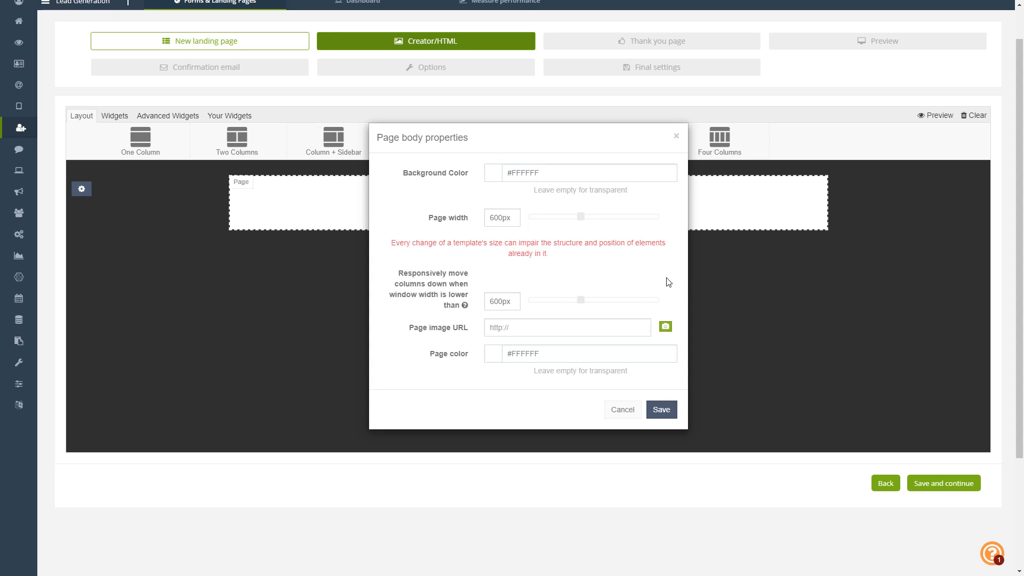
pyautogui.click(667, 410)
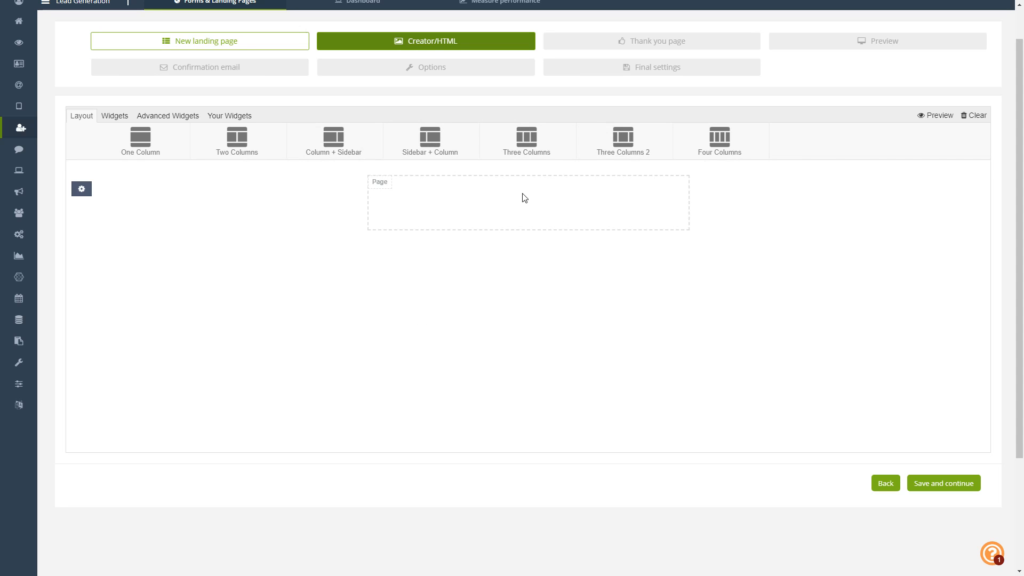
# - Choose light grey #b8b8b8 as the page background color and save the page body properties
pyautogui.click(85, 189)
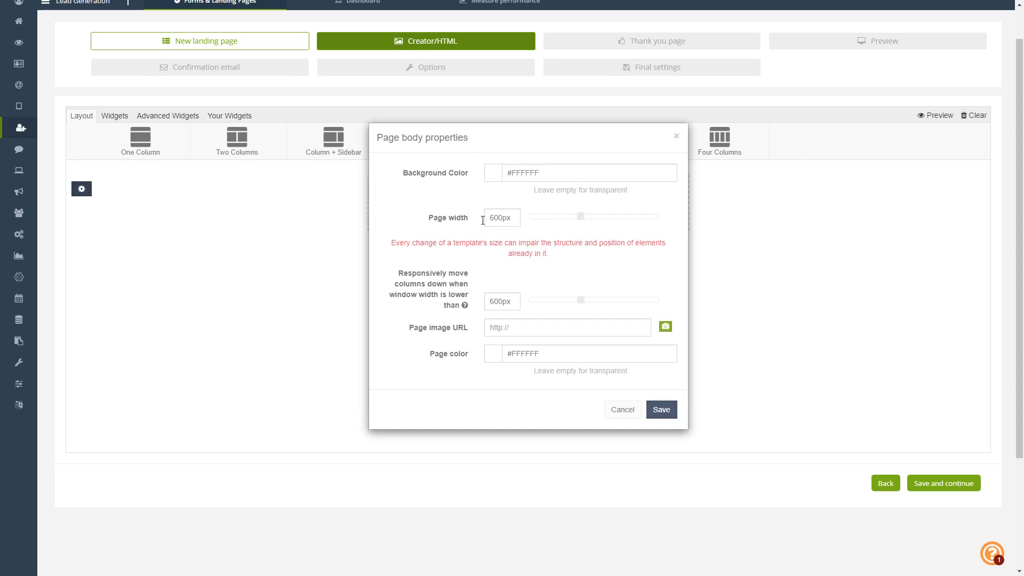
pyautogui.click(539, 173)
pyautogui.click(509, 211)
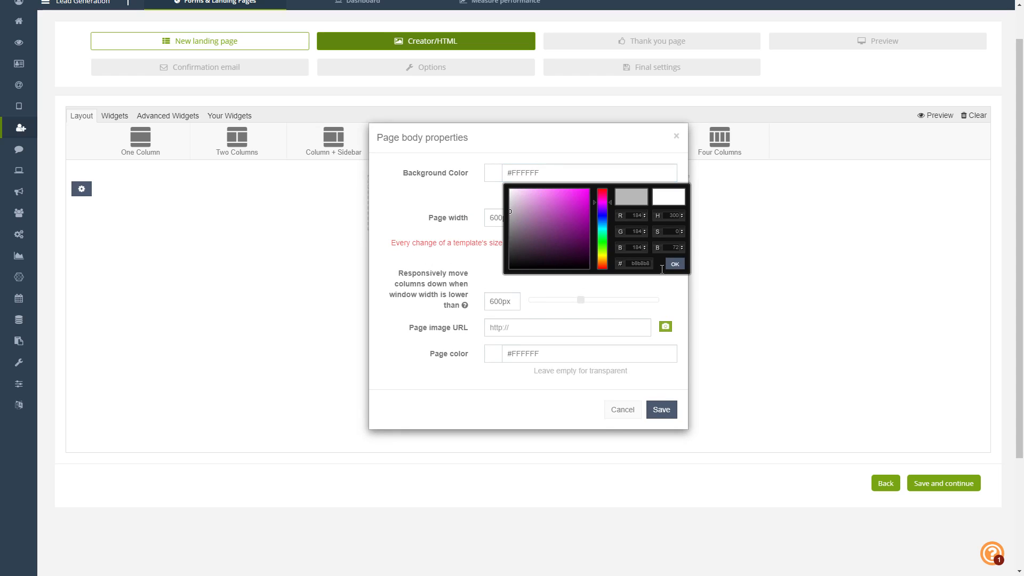
pyautogui.click(677, 264)
pyautogui.click(660, 409)
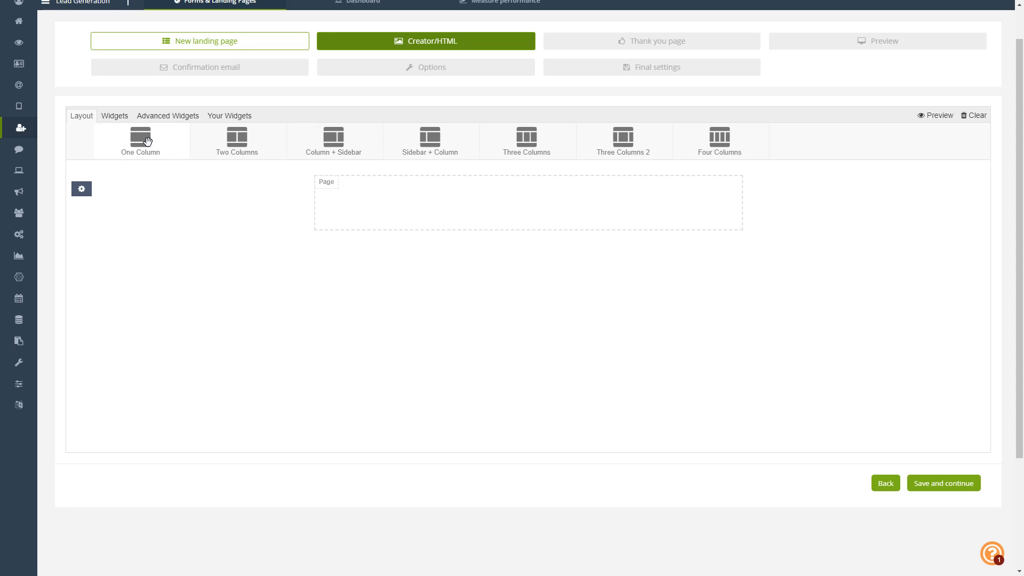
# - Add a One Column layout row to the page and place a Heading widget in its column
pyautogui.moveTo(147, 140); pyautogui.dragTo(512, 211)
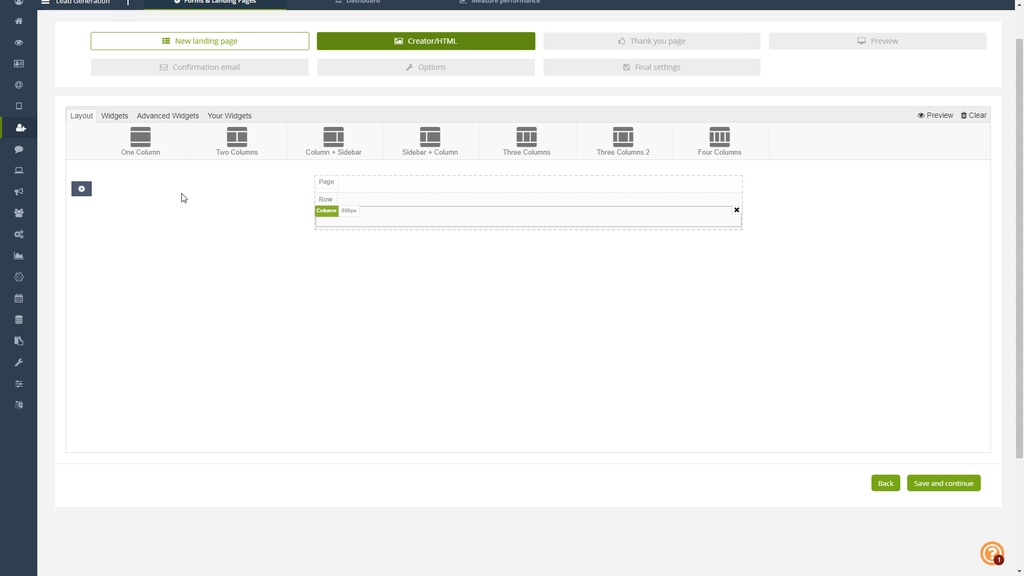
pyautogui.click(112, 119)
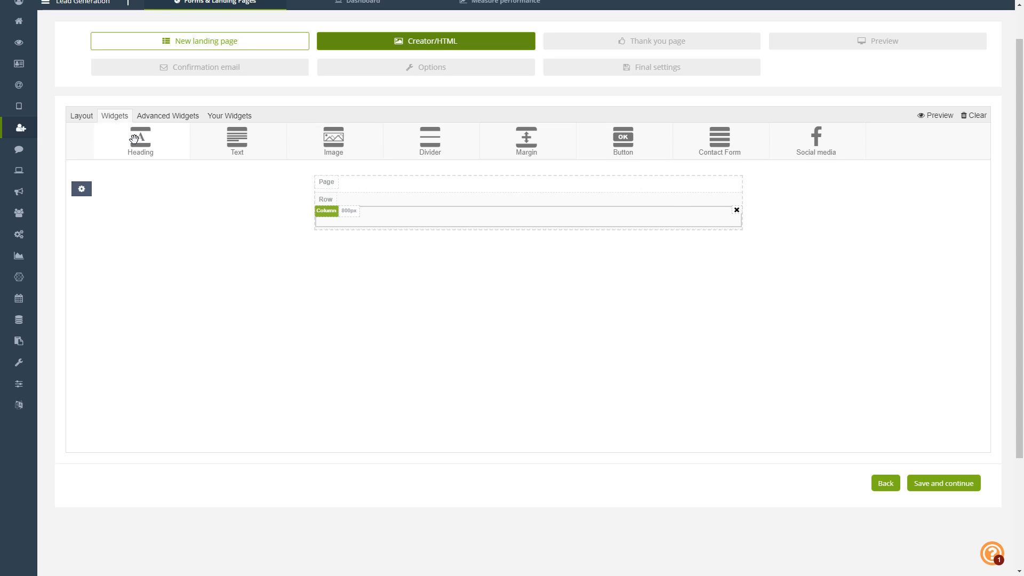
pyautogui.moveTo(135, 148); pyautogui.dragTo(478, 233)
# - Replace the heading's placeholder text with "Test lorem ipsum"
pyautogui.click(590, 222)
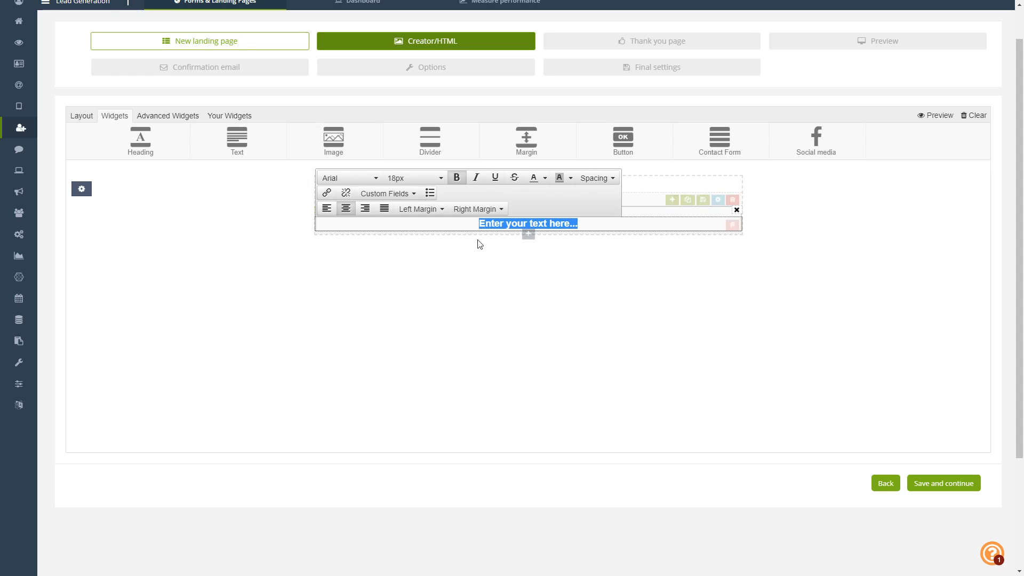
pyautogui.write('T')
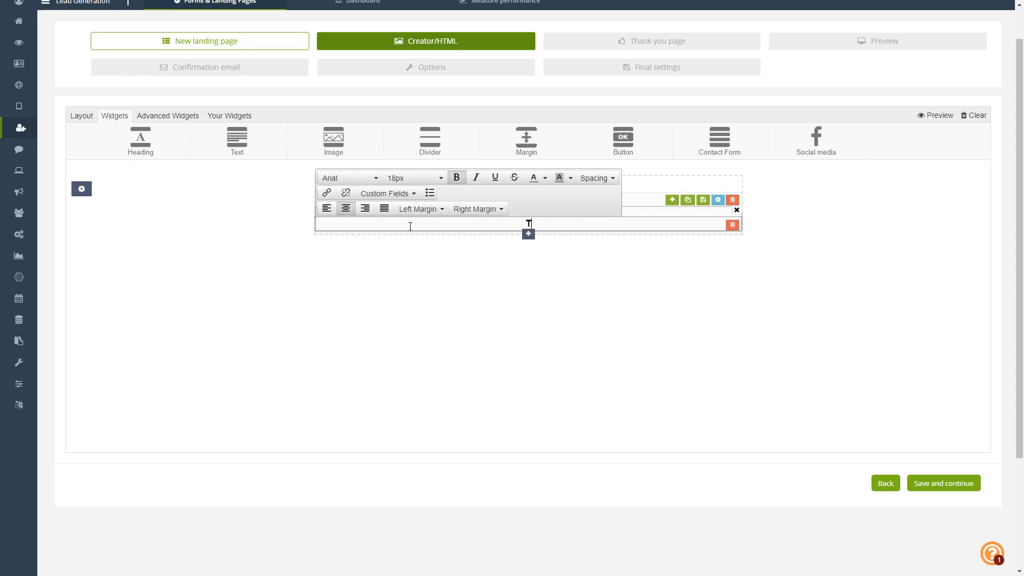
pyautogui.write('est lorem ipsum')
# - Set the font size of the heading text "Test lorem ipsum" to 19px
pyautogui.tripleClick(410, 226)
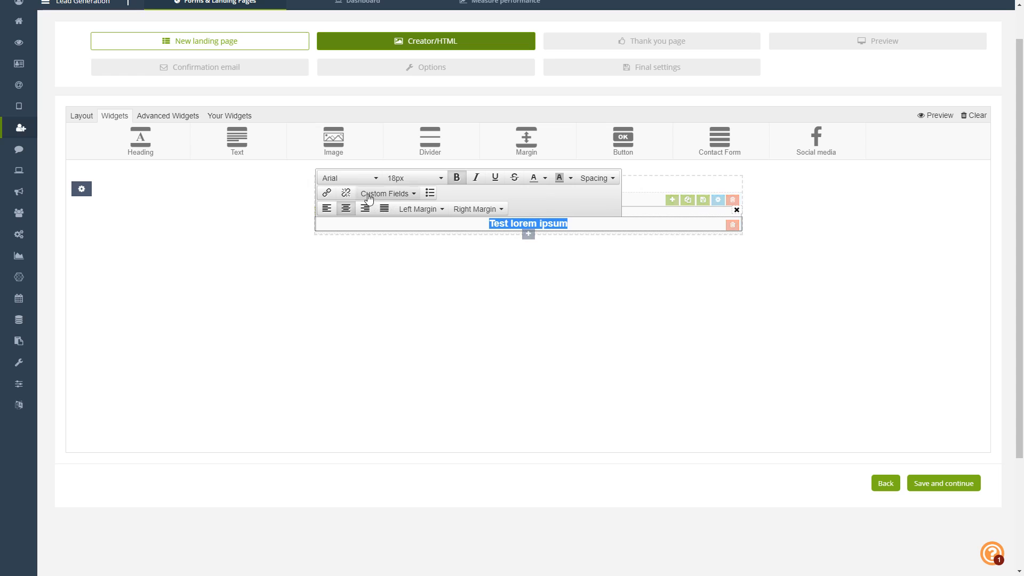
pyautogui.click(421, 183)
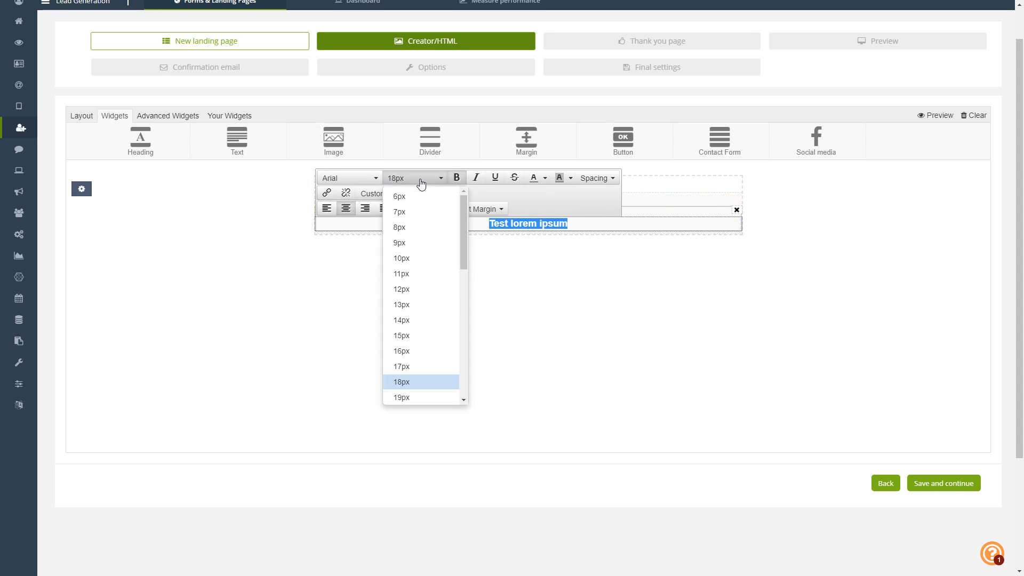
pyautogui.click(401, 398)
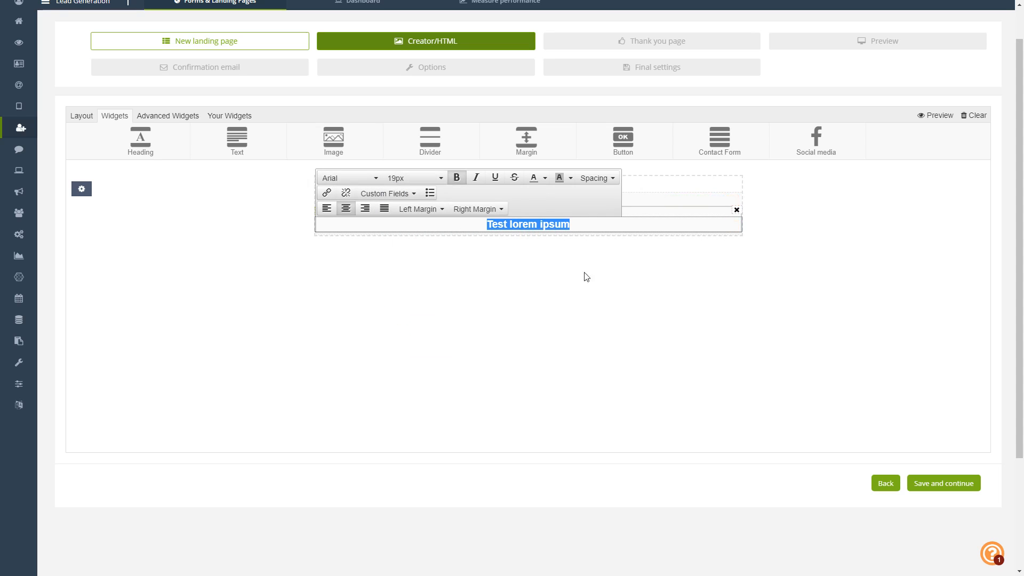
# - Try adding the $name$ placeholder after the heading text, and restore the heading to "Test lorem ipsum"
pyautogui.click(610, 228)
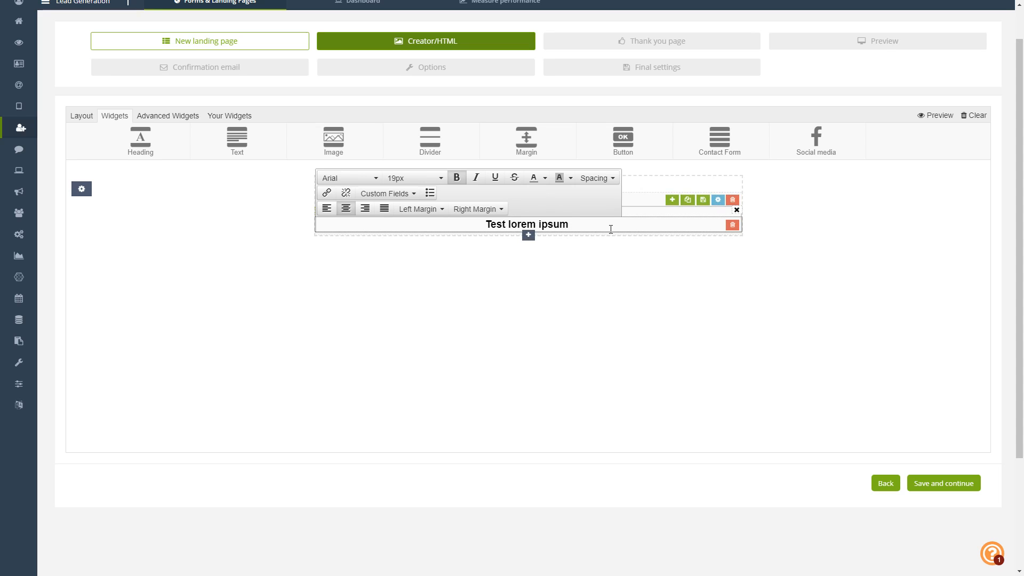
pyautogui.write('$na')
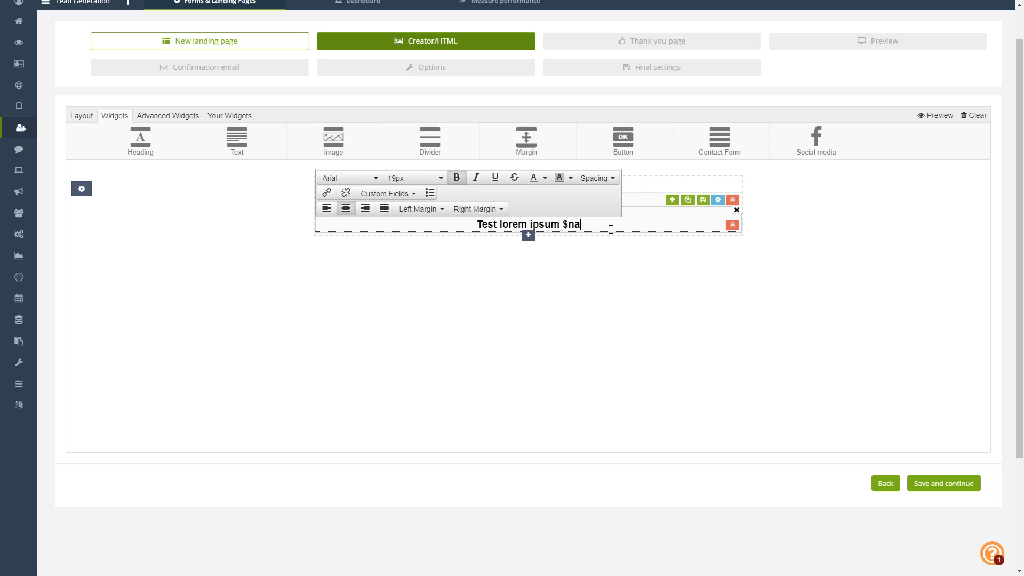
pyautogui.write('me$')
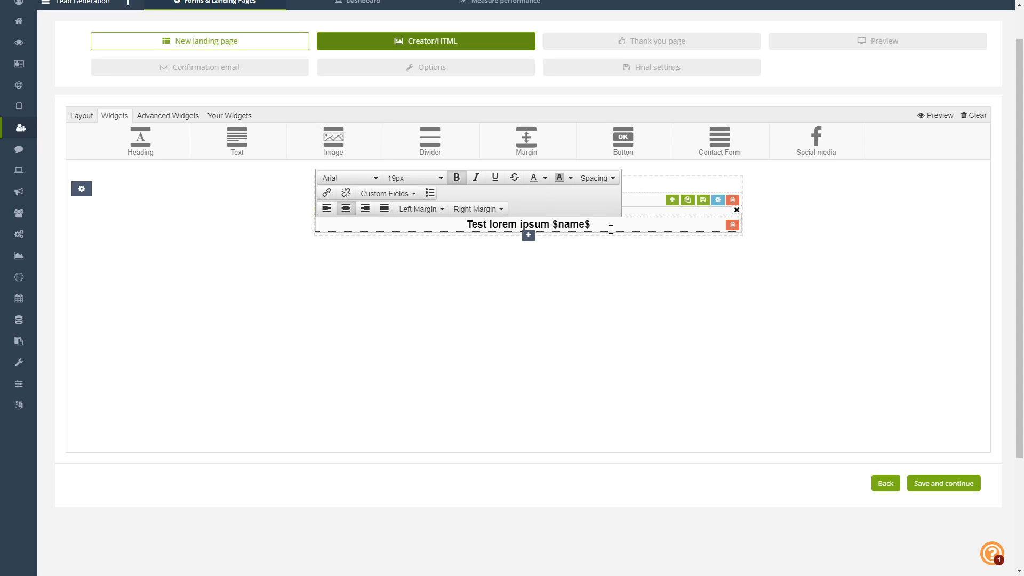
pyautogui.press('BackSpace')
pyautogui.press('BackSpace')
pyautogui.press('BackSpace')
pyautogui.press('BackSpace')
pyautogui.press('BackSpace')
pyautogui.press('BackSpace')
pyautogui.press('BackSpace')
pyautogui.press('BackSpace')
pyautogui.write('m')
pyautogui.click(599, 336)
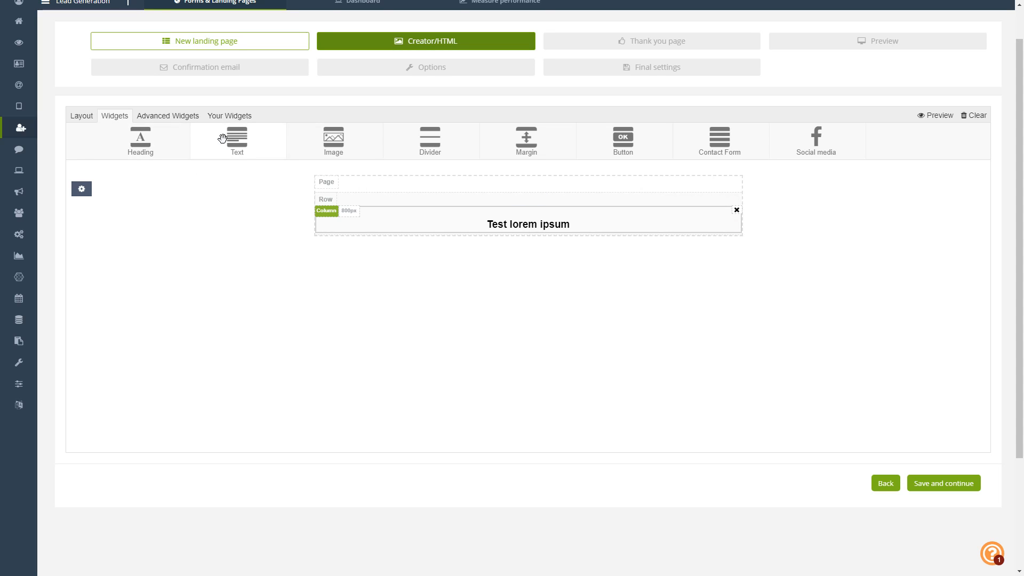
# - Place a Text widget below the heading in the same column, keeping its sample lorem ipsum text
pyautogui.moveTo(223, 141); pyautogui.dragTo(537, 243)
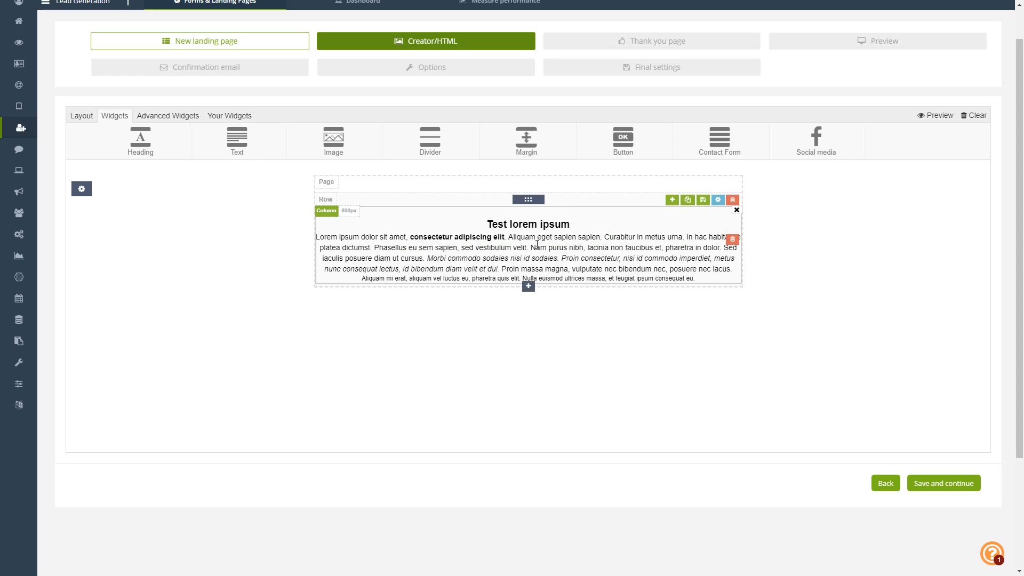
pyautogui.click(519, 251)
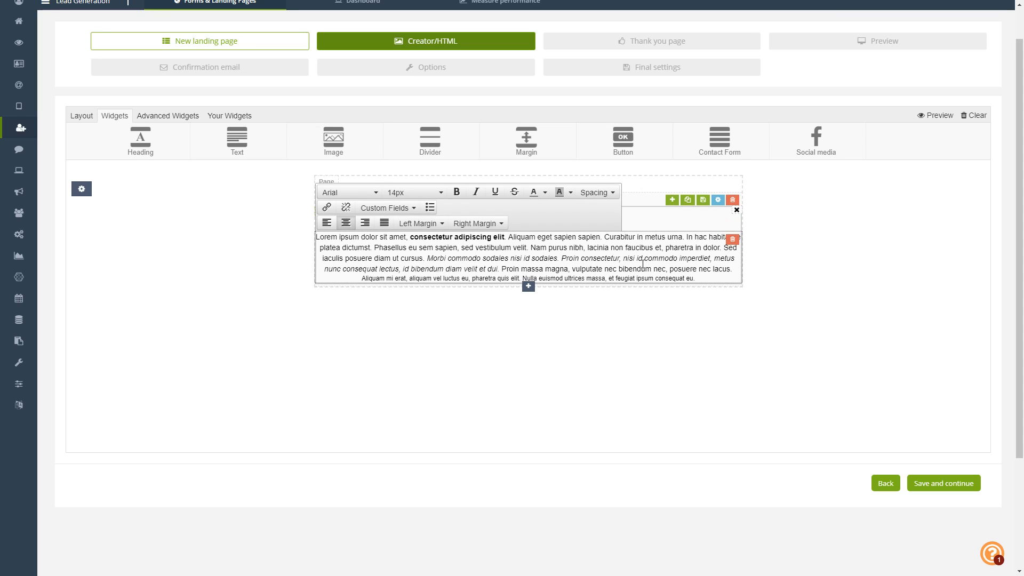
pyautogui.click(207, 291)
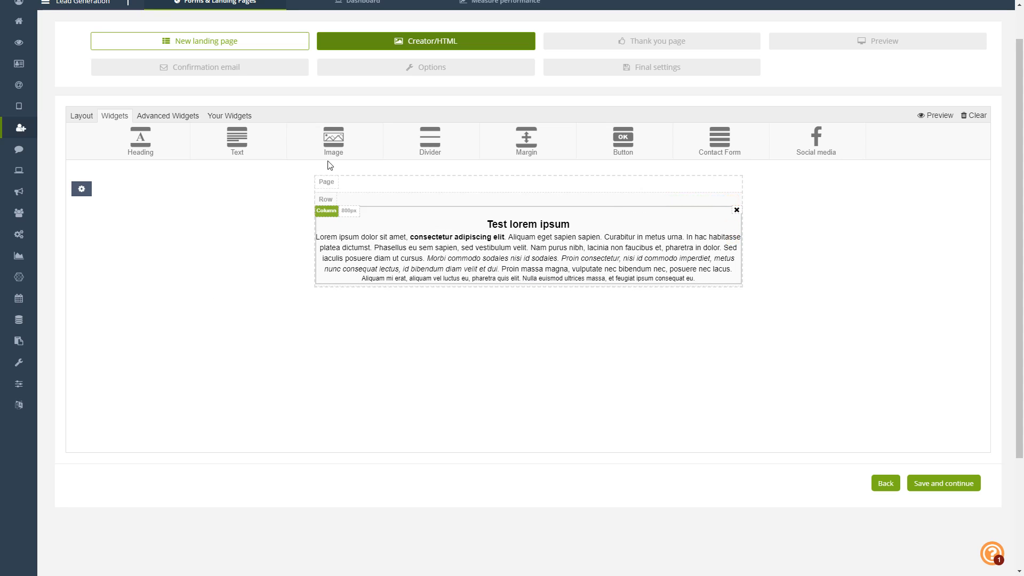
# - Place an Image widget below the text and fill it with the gallery's chalkboard image of a yellow heart and the word IMPORTANT
pyautogui.moveTo(338, 147); pyautogui.dragTo(522, 289)
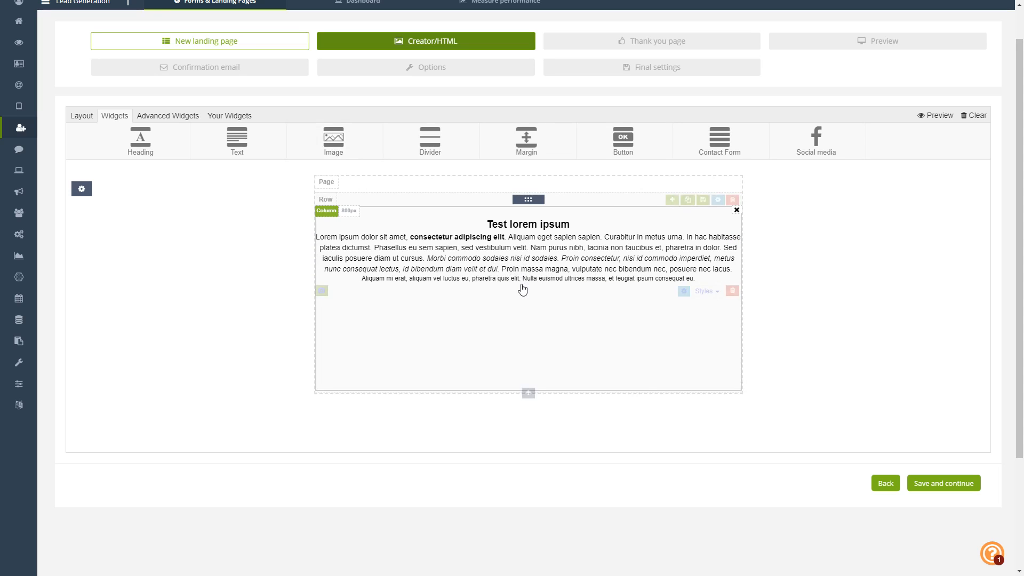
pyautogui.click(322, 292)
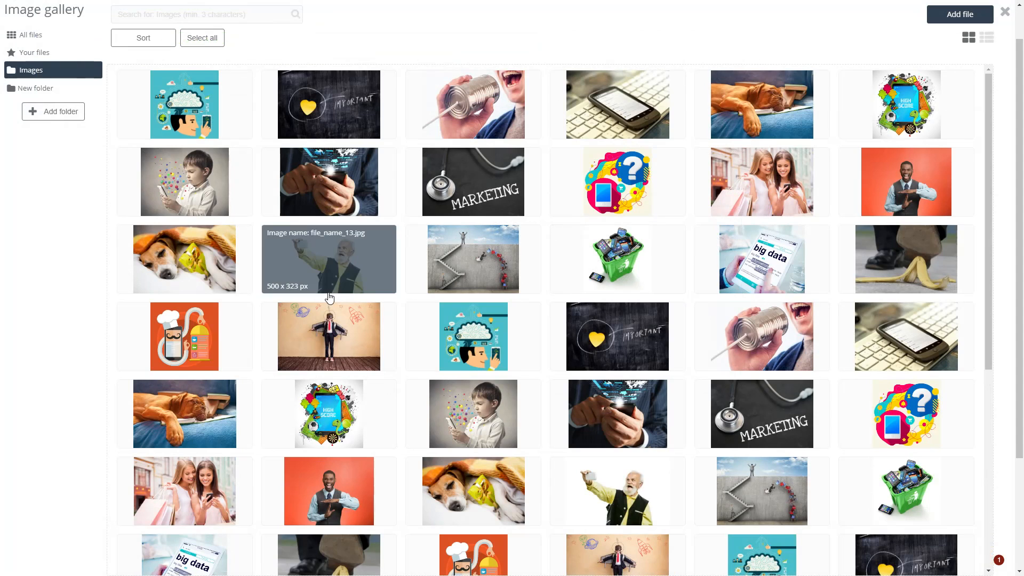
pyautogui.click(358, 110)
pyautogui.click(938, 114)
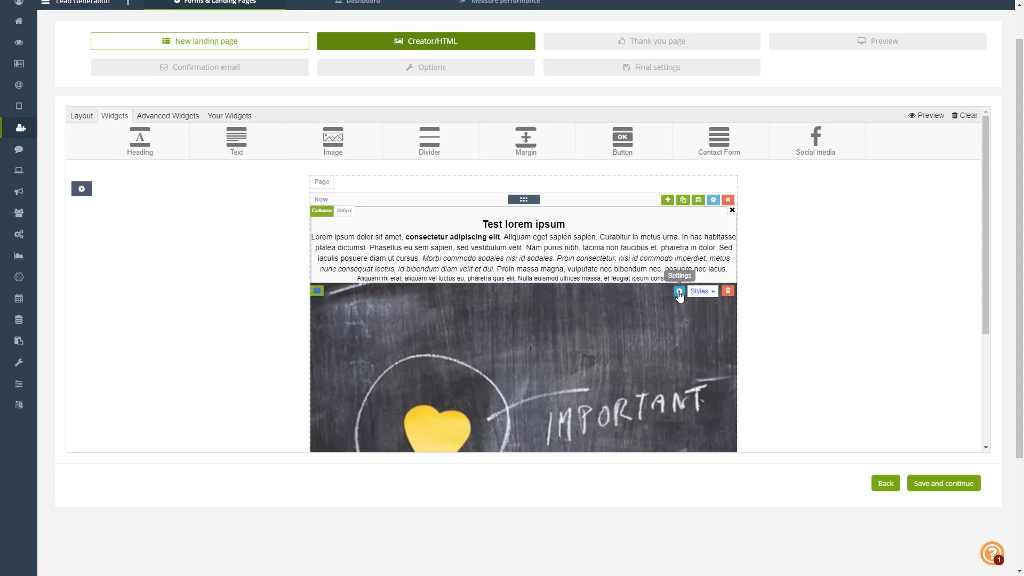
# - Enable Original Size for the chalkboard image and save its settings
pyautogui.click(679, 292)
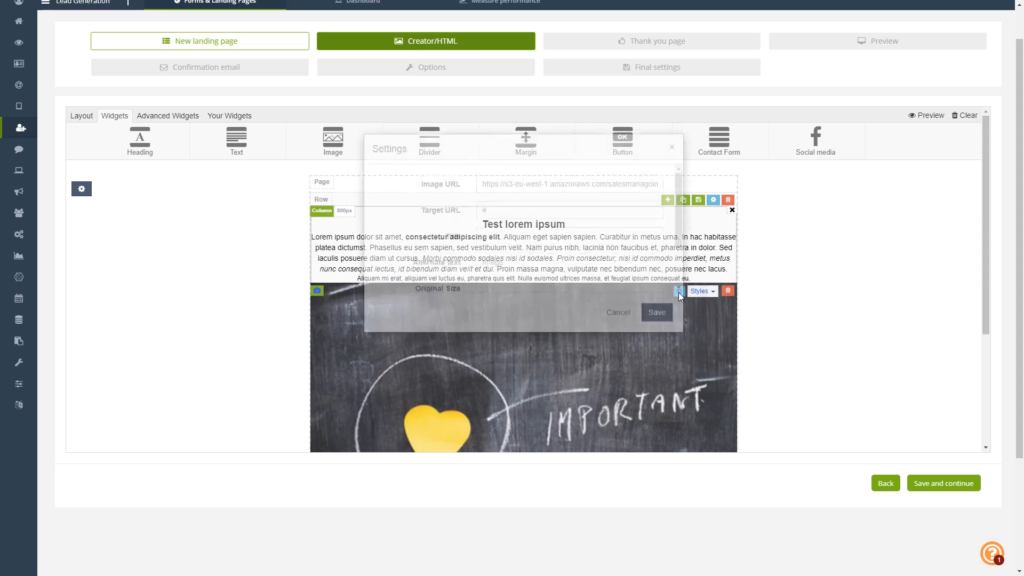
pyautogui.moveTo(676, 221); pyautogui.dragTo(622, 262)
pyautogui.click(481, 272)
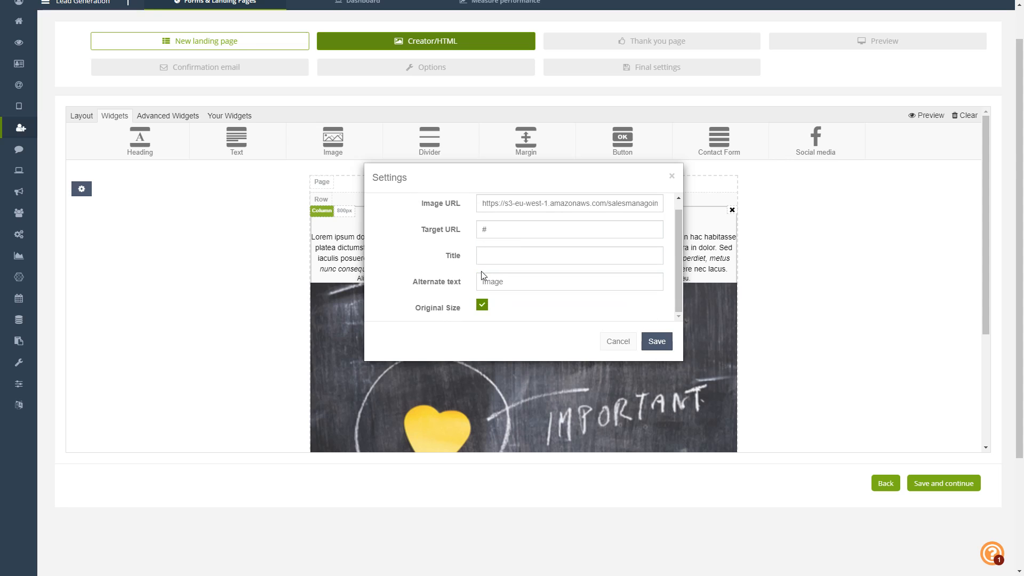
pyautogui.click(656, 341)
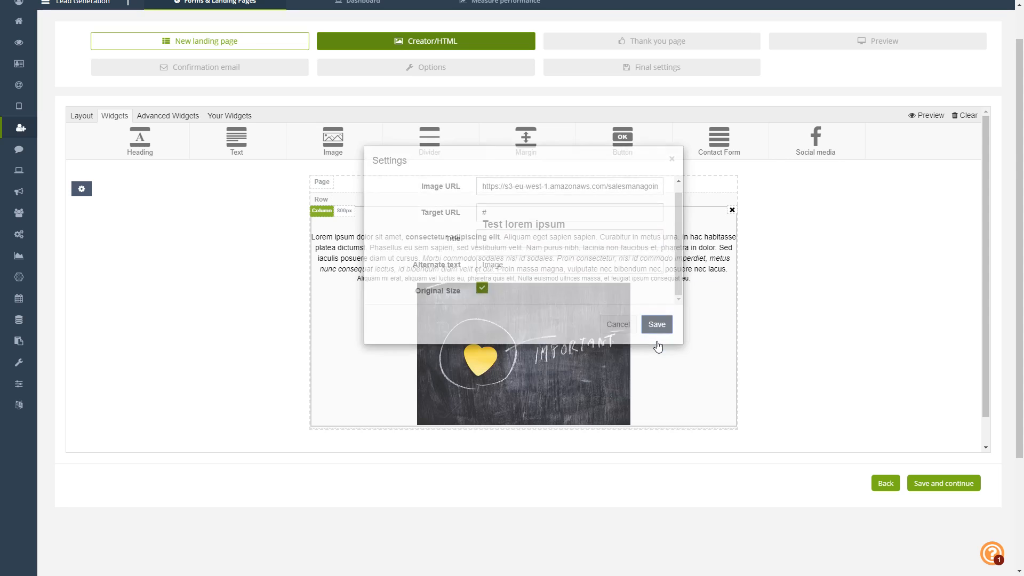
pyautogui.click(679, 291)
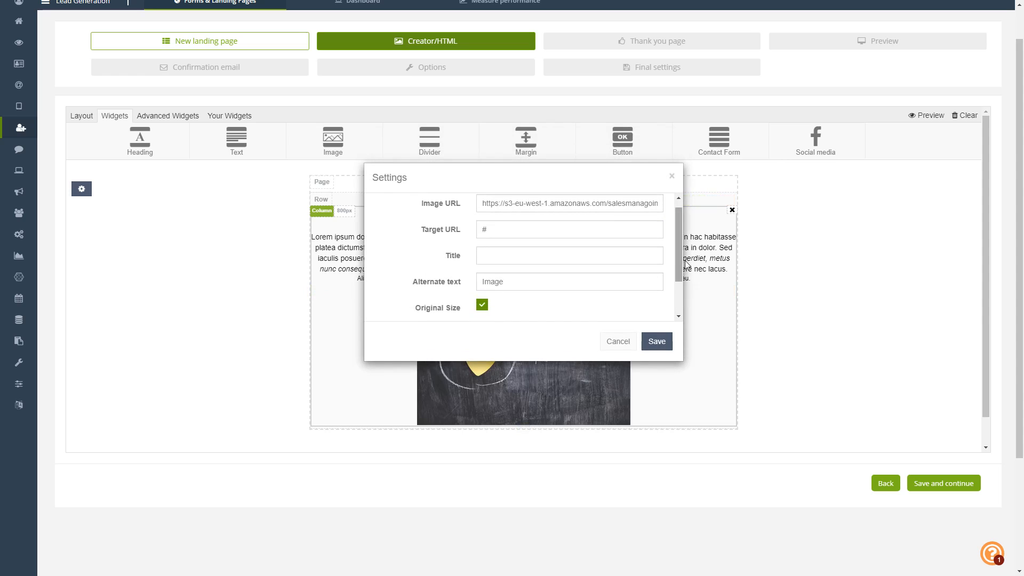
pyautogui.moveTo(679, 248); pyautogui.dragTo(679, 232)
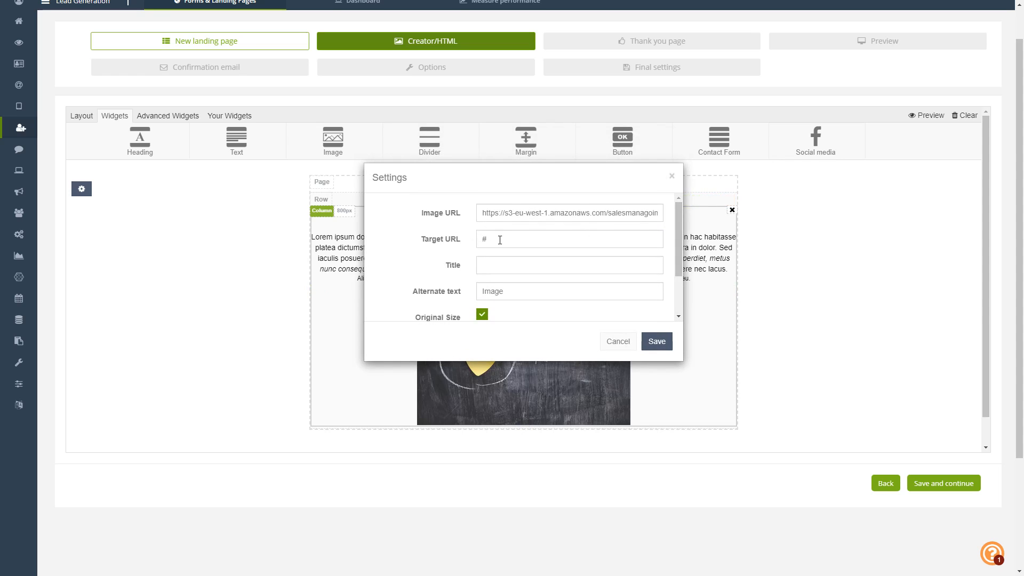
pyautogui.moveTo(505, 241); pyautogui.dragTo(481, 241)
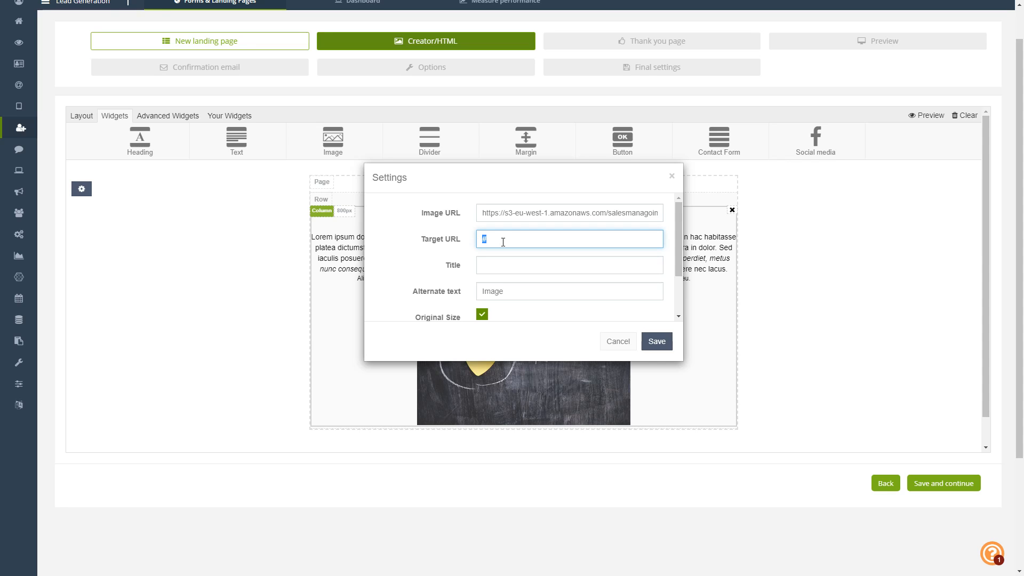
pyautogui.write('www.salesmanago.com')
pyautogui.scroll(-2, 554, 258)
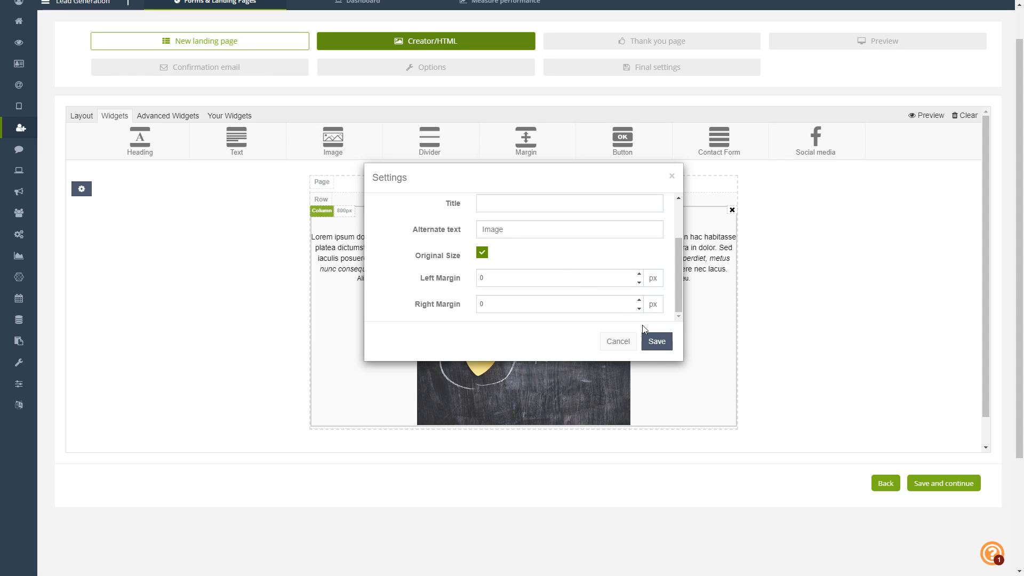
pyautogui.click(656, 341)
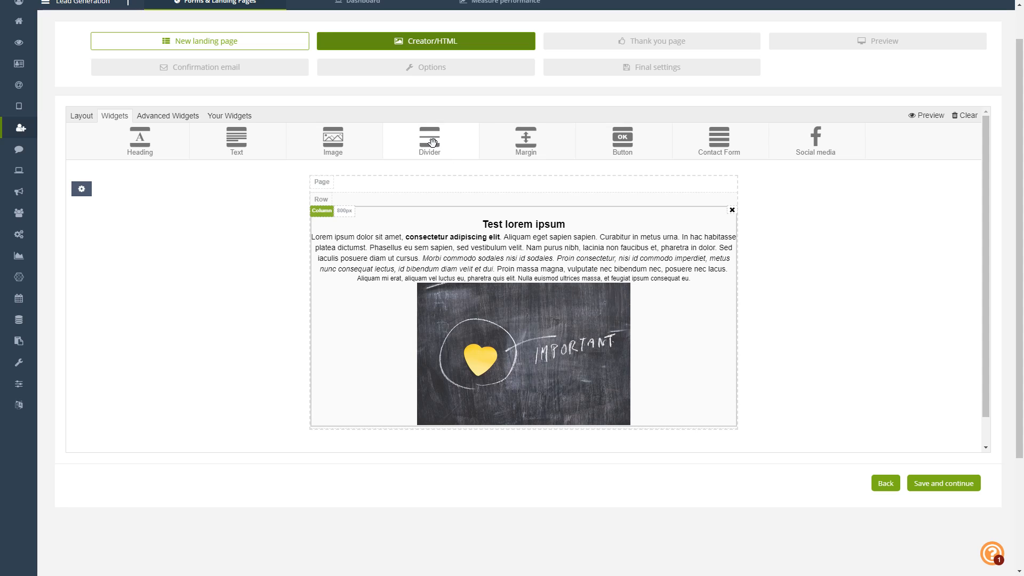
# - Place a Divider widget below the image and set its color to grey #7d7d7d
pyautogui.moveTo(431, 142); pyautogui.dragTo(550, 426)
pyautogui.scroll(-1, 782, 365)
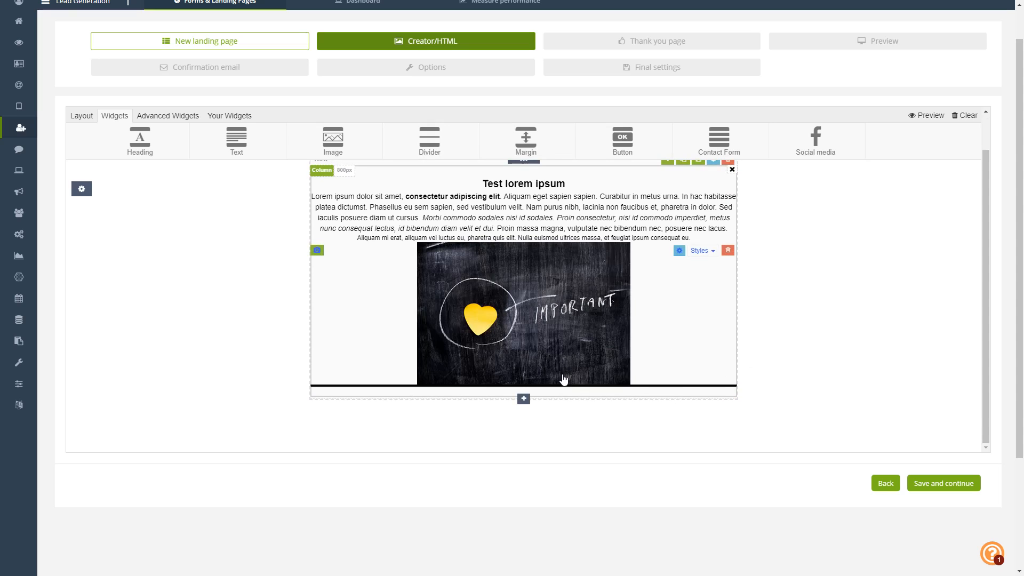
pyautogui.moveTo(610, 390)
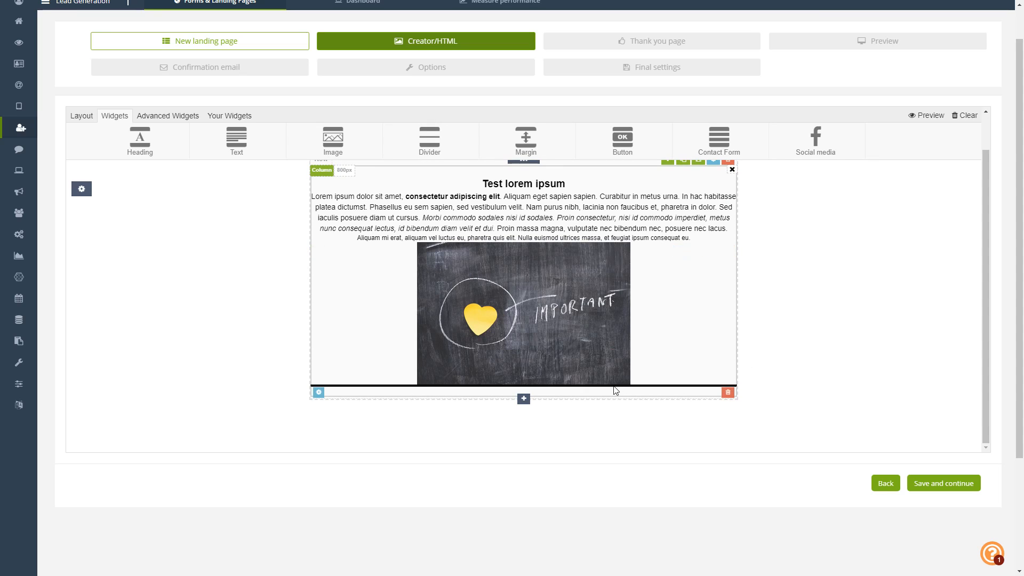
pyautogui.click(318, 393)
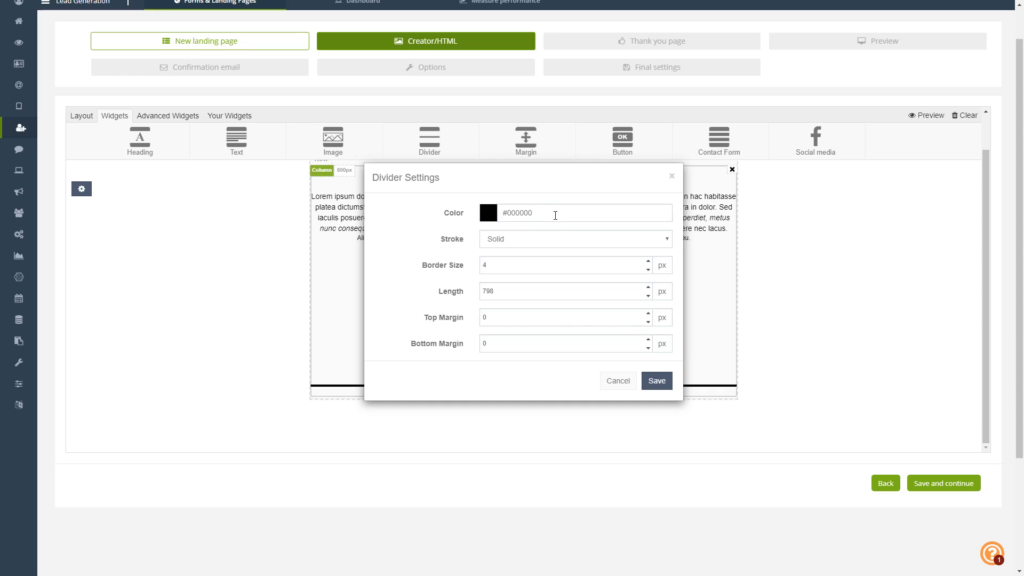
pyautogui.click(555, 215)
pyautogui.click(505, 269)
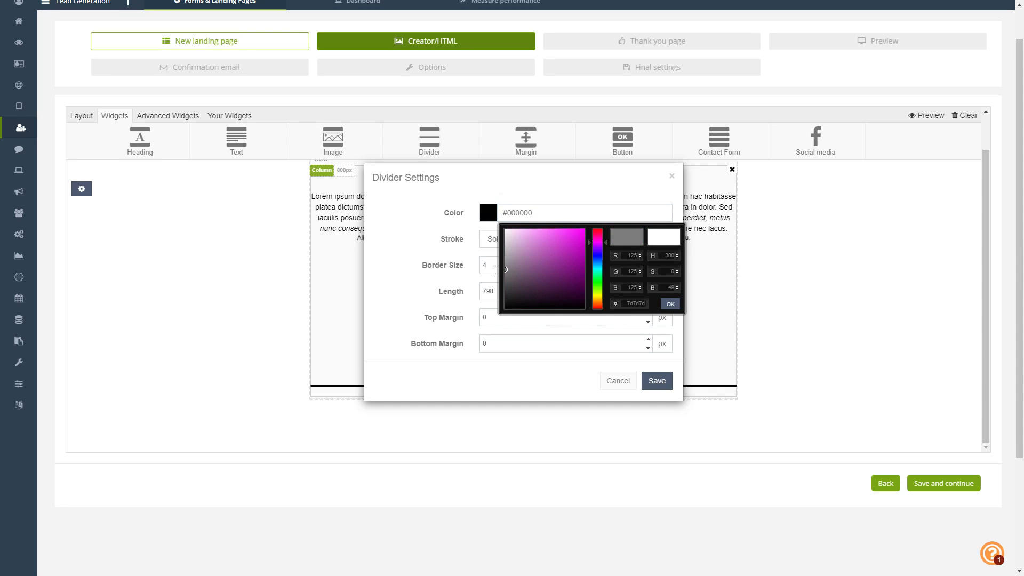
pyautogui.click(678, 306)
# - Set the divider's stroke to Dashed, its border size to 7 px and its length to 600 px
pyautogui.click(561, 241)
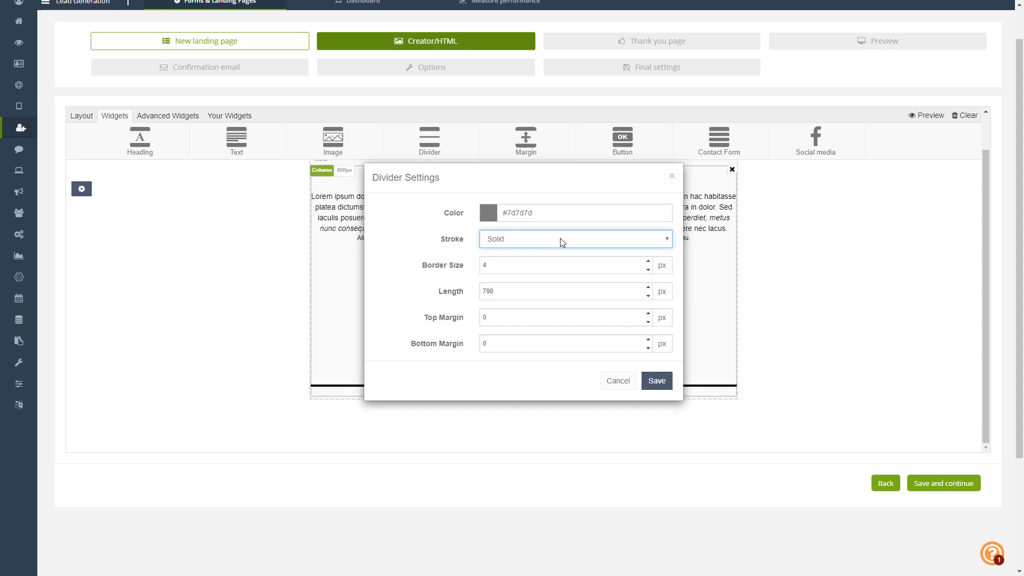
pyautogui.press('Down')
pyautogui.click(520, 264)
pyautogui.click(648, 262)
pyautogui.click(648, 262)
pyautogui.click(648, 262)
pyautogui.moveTo(505, 293); pyautogui.dragTo(472, 289)
pyautogui.write('600')
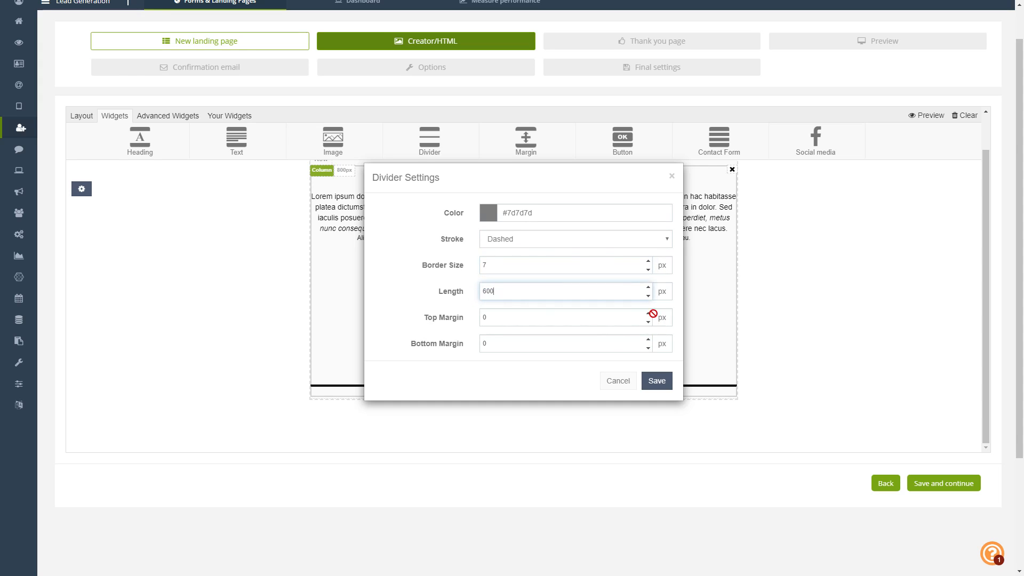
# - Set the divider's top margin to 3 px and bottom margin to 2 px, and save the divider settings
pyautogui.click(648, 314)
pyautogui.click(649, 315)
pyautogui.click(648, 314)
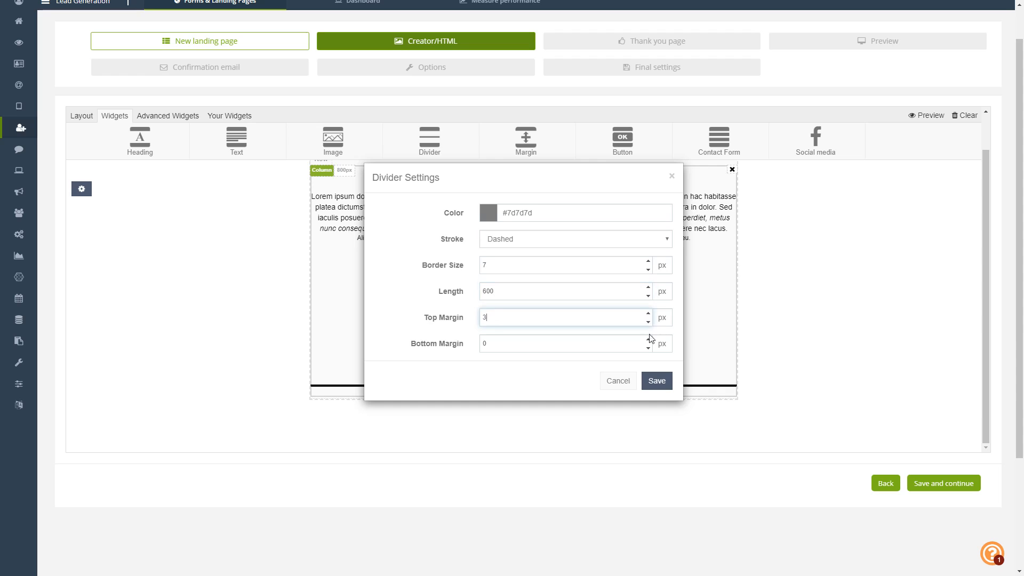
pyautogui.click(648, 339)
pyautogui.click(648, 340)
pyautogui.click(648, 340)
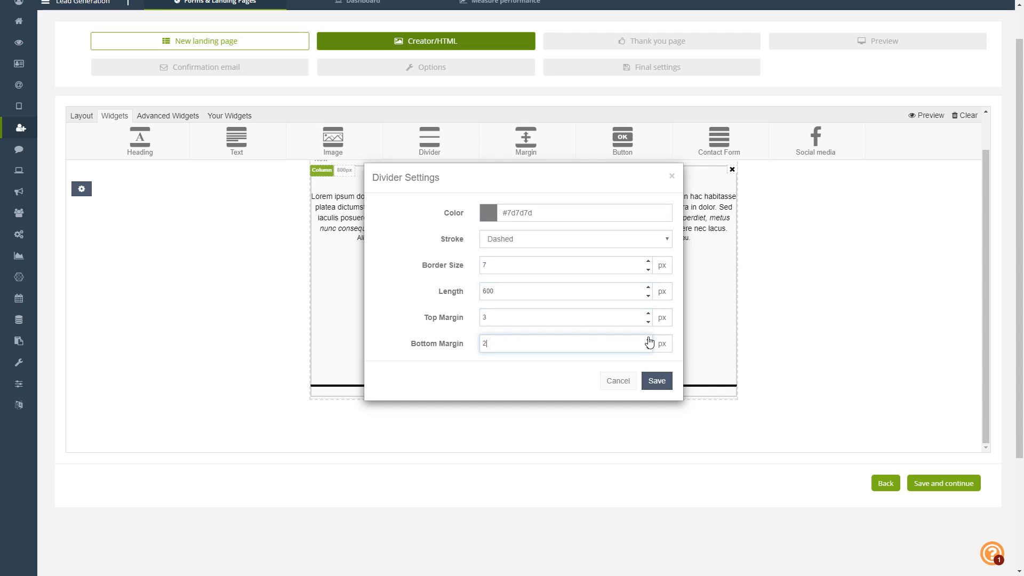
pyautogui.click(649, 382)
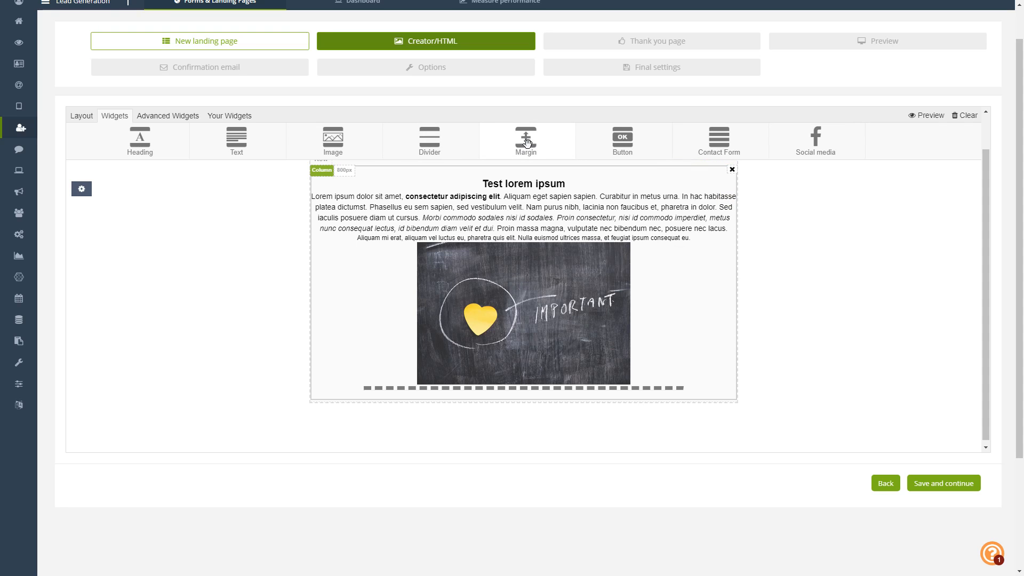
# - Place a Margin widget below the dashed divider, preview the page and return to editing
pyautogui.moveTo(526, 143); pyautogui.dragTo(575, 407)
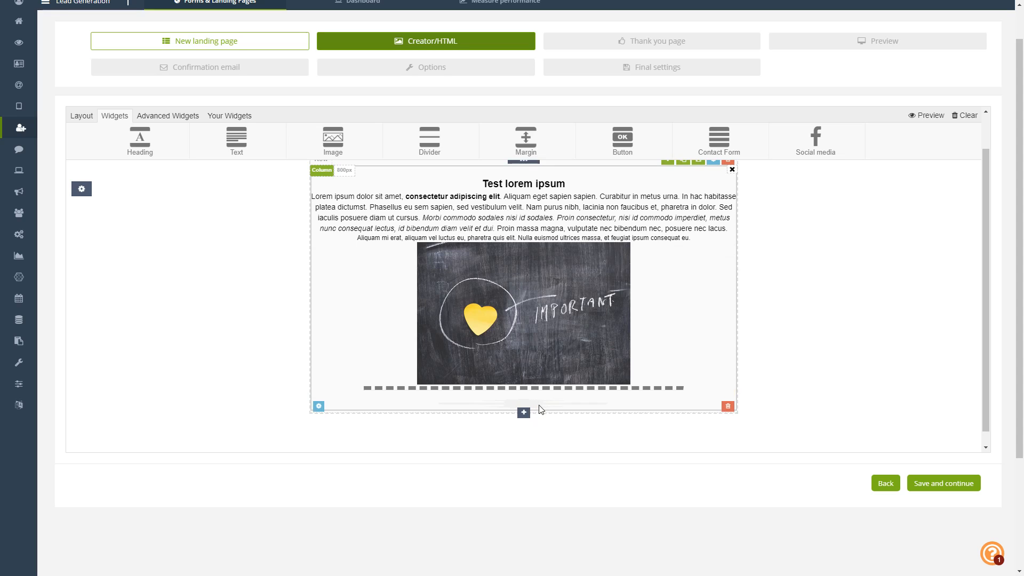
pyautogui.click(937, 116)
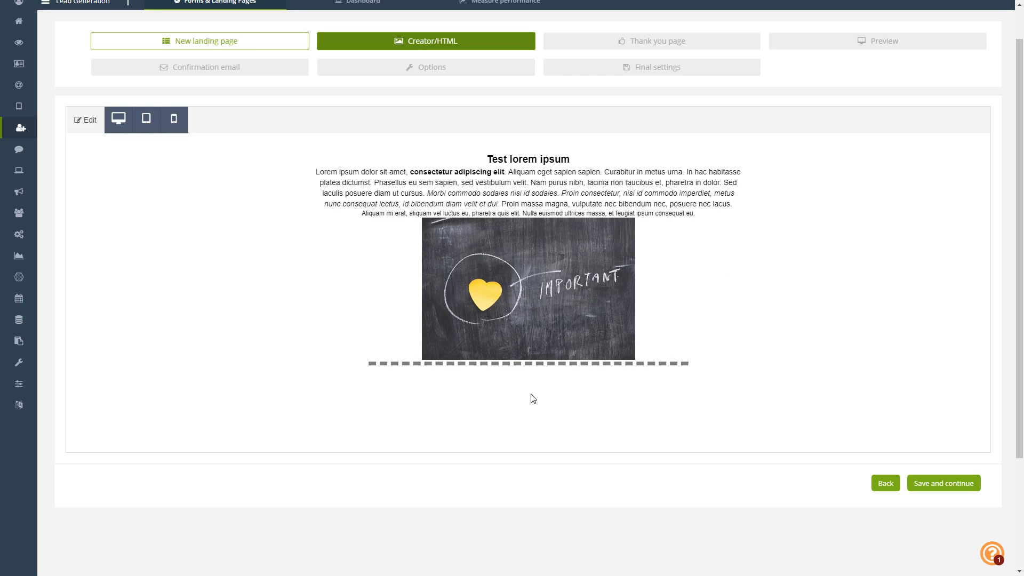
pyautogui.click(87, 120)
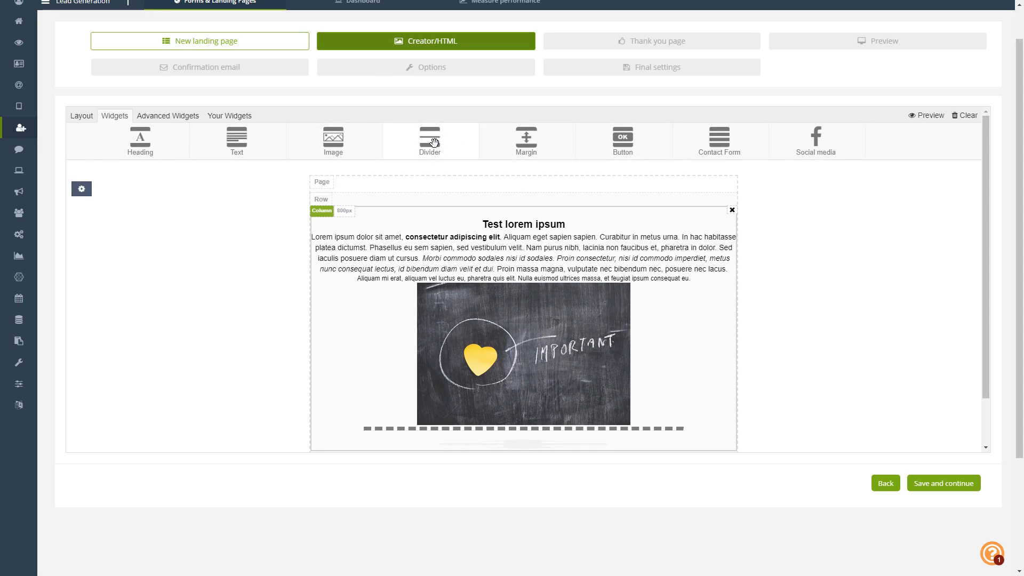
# - Place a second Divider widget in a new row below the margin and preview the page
pyautogui.moveTo(434, 142); pyautogui.dragTo(605, 392)
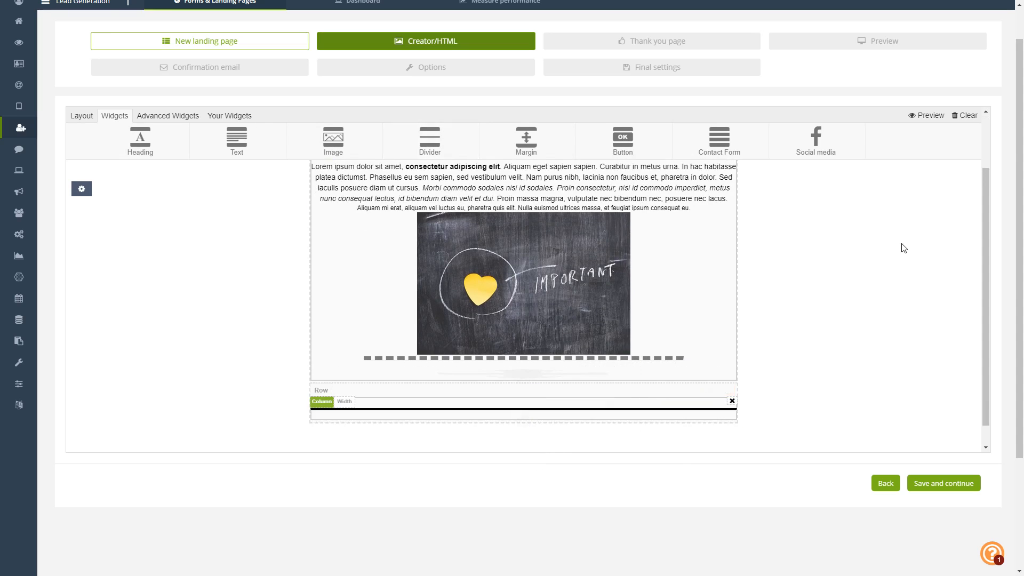
pyautogui.click(926, 116)
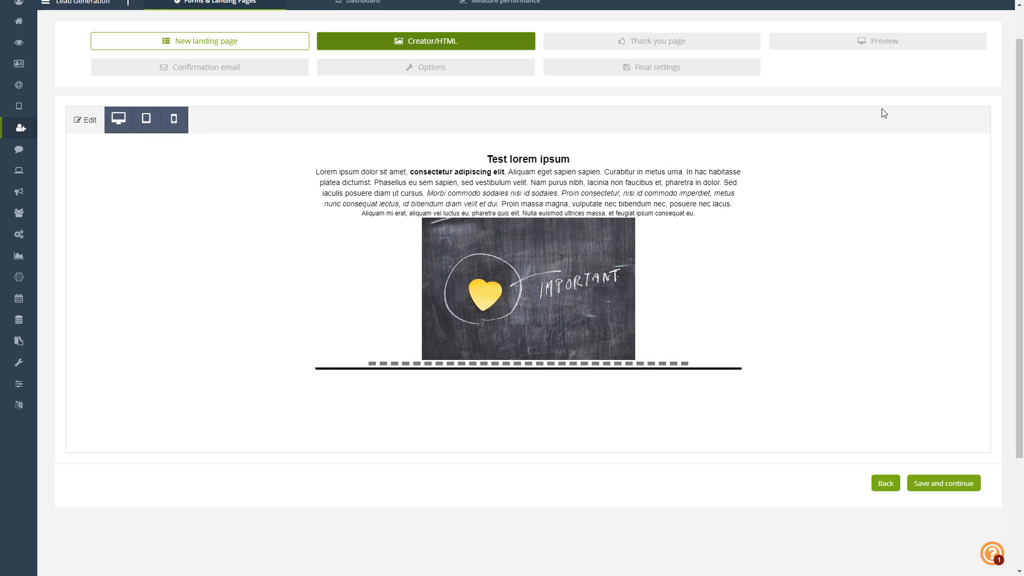
# - Increase the height of the Margin widget below the dashed divider, save it, and check the result in the page preview
pyautogui.click(77, 120)
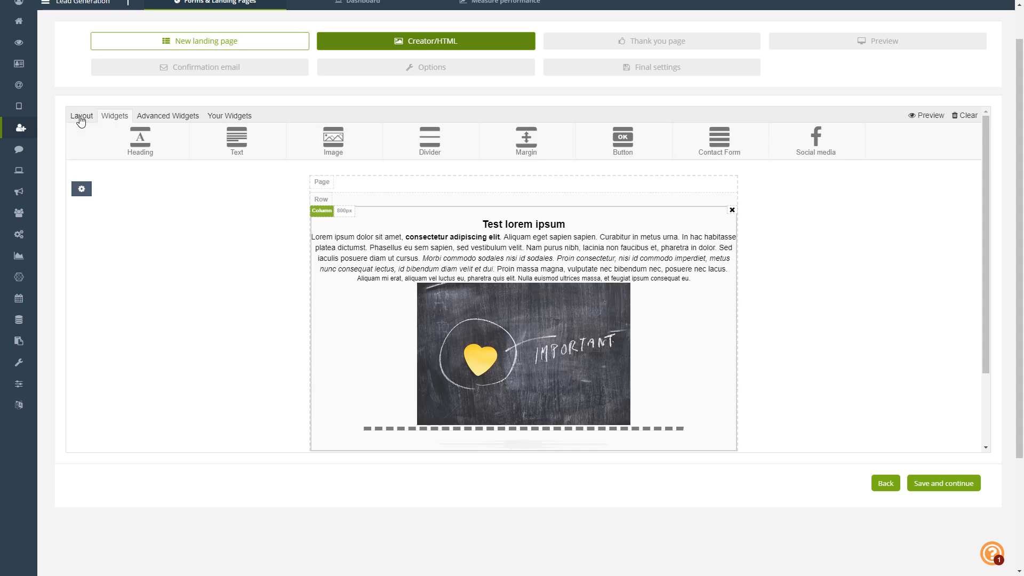
pyautogui.click(523, 448)
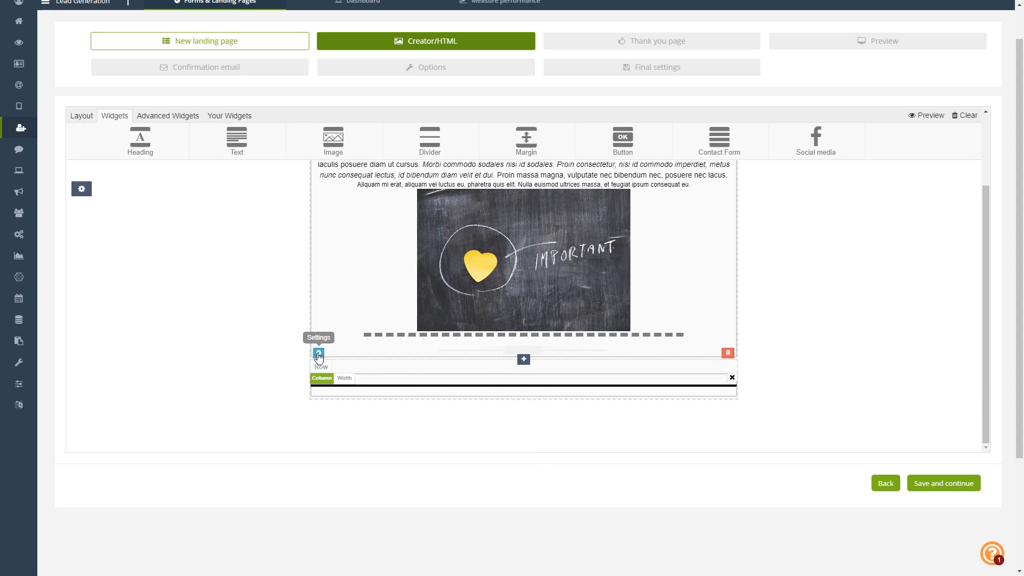
pyautogui.click(319, 354)
pyautogui.doubleClick(537, 262)
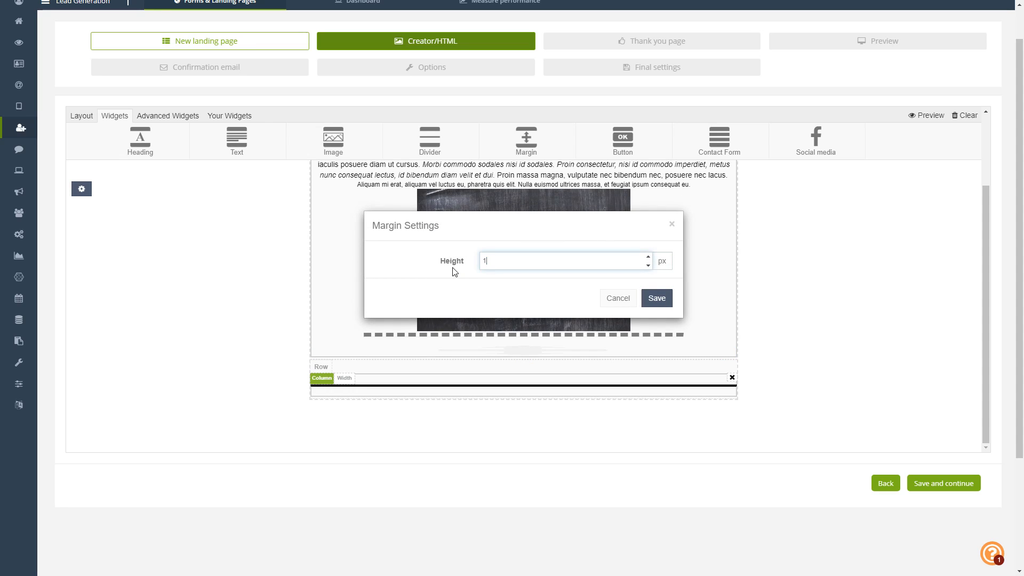
pyautogui.click(656, 298)
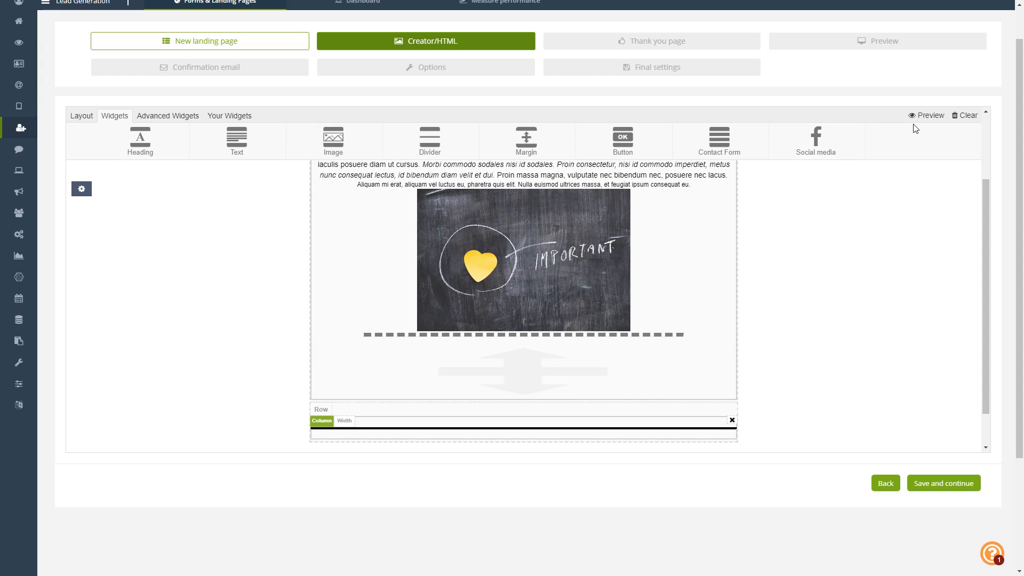
pyautogui.click(927, 116)
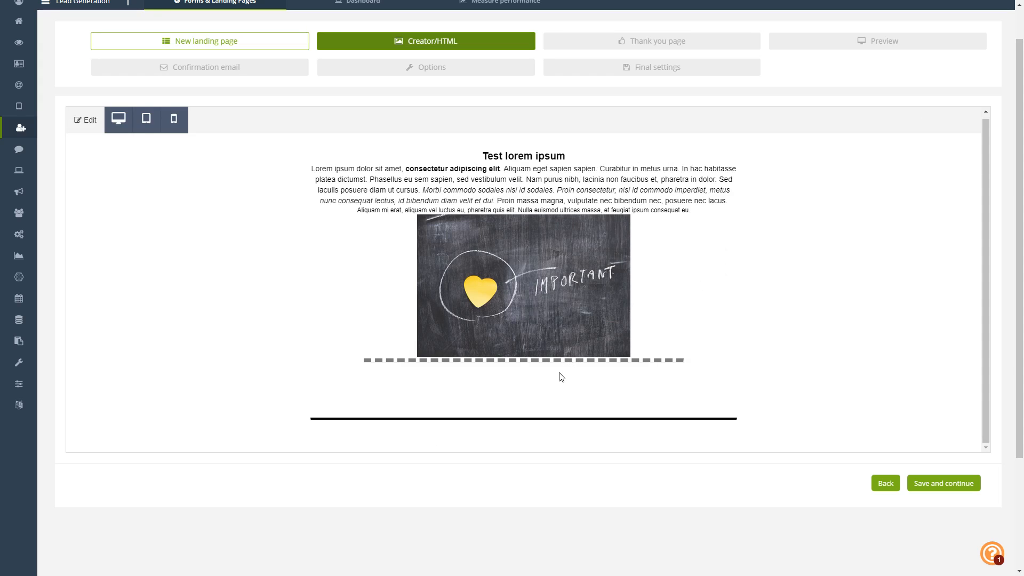
pyautogui.click(89, 129)
# - Place a Button widget below the solid divider in the second row
pyautogui.scroll(-3, 727, 277)
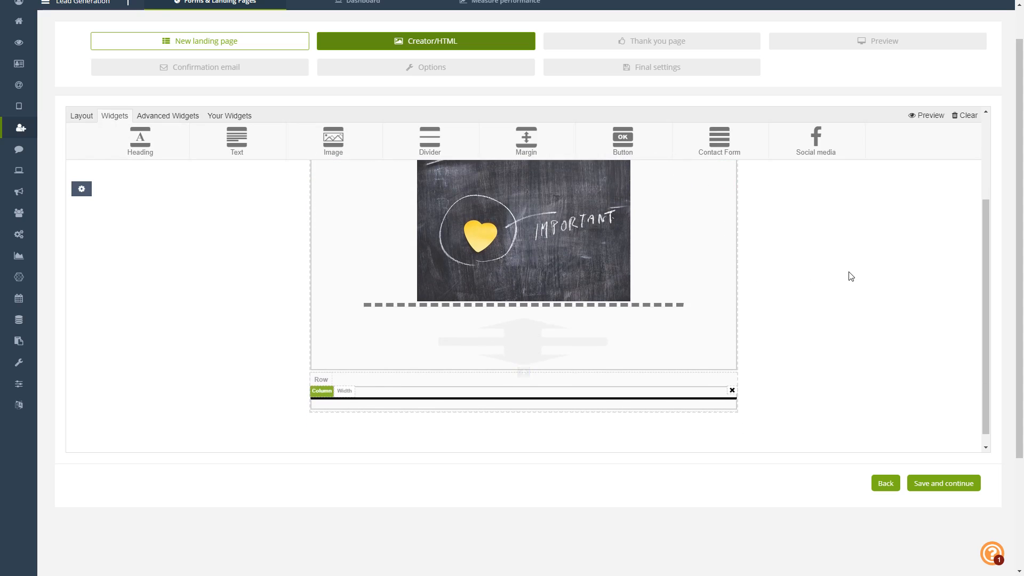
pyautogui.scroll(1, 816, 292)
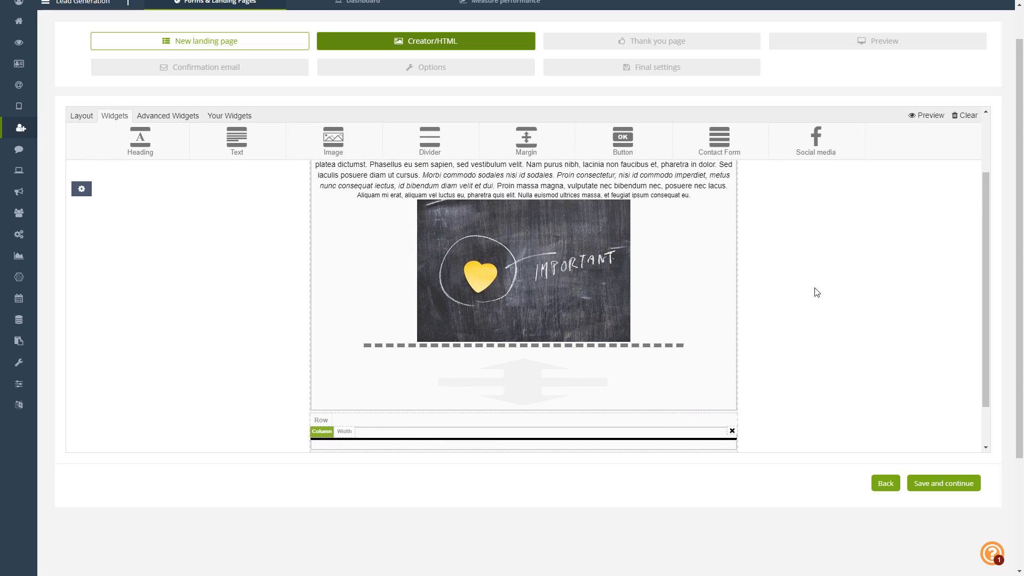
pyautogui.scroll(2, 816, 292)
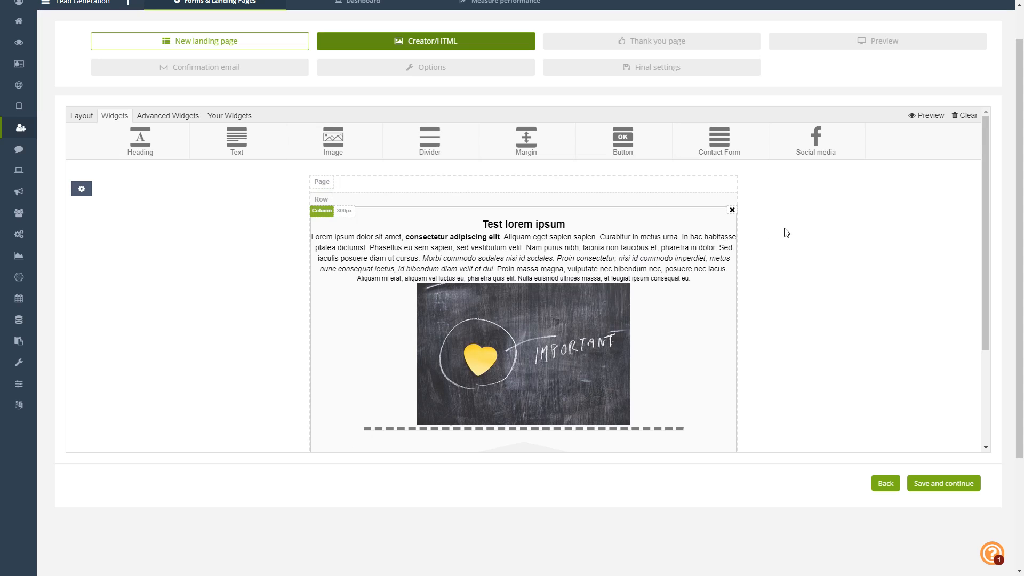
pyautogui.scroll(-3, 793, 226)
pyautogui.moveTo(620, 137); pyautogui.dragTo(499, 395)
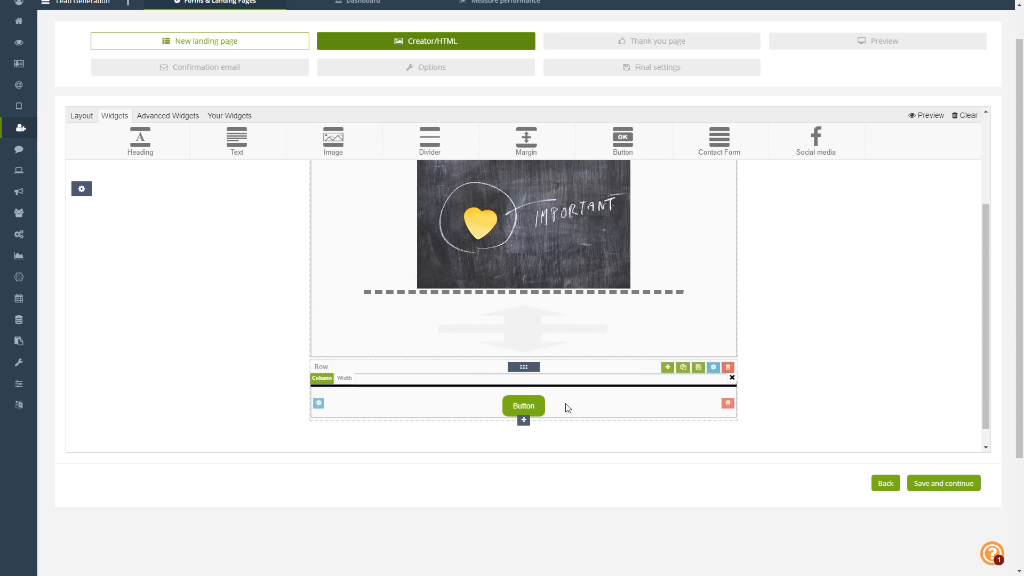
# - Change the new button's background color to bright cyan, #12e3ff, in its settings
pyautogui.click(318, 404)
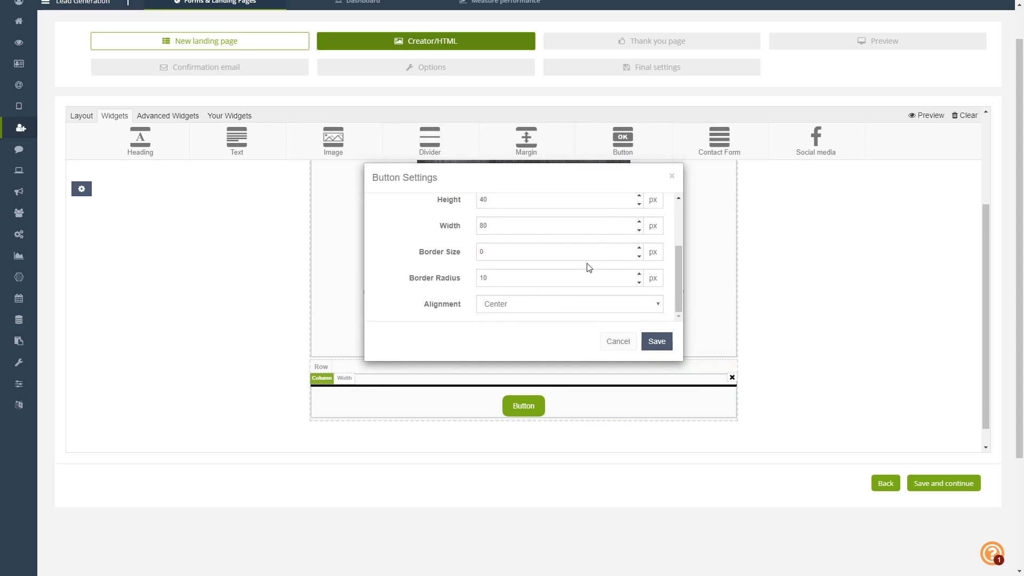
pyautogui.scroll(3, 586, 266)
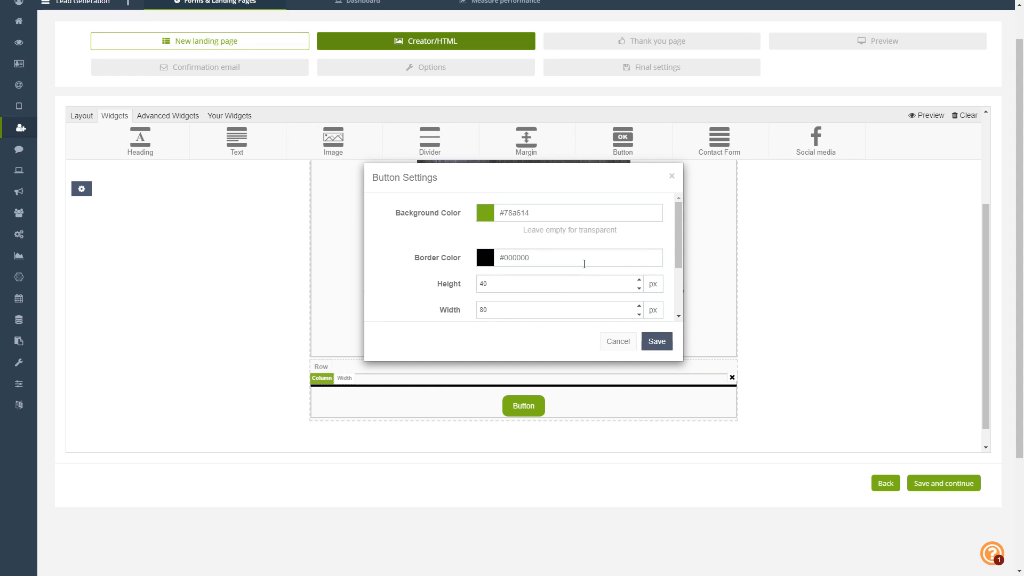
pyautogui.scroll(-3, 584, 264)
pyautogui.scroll(3, 584, 264)
pyautogui.click(513, 211)
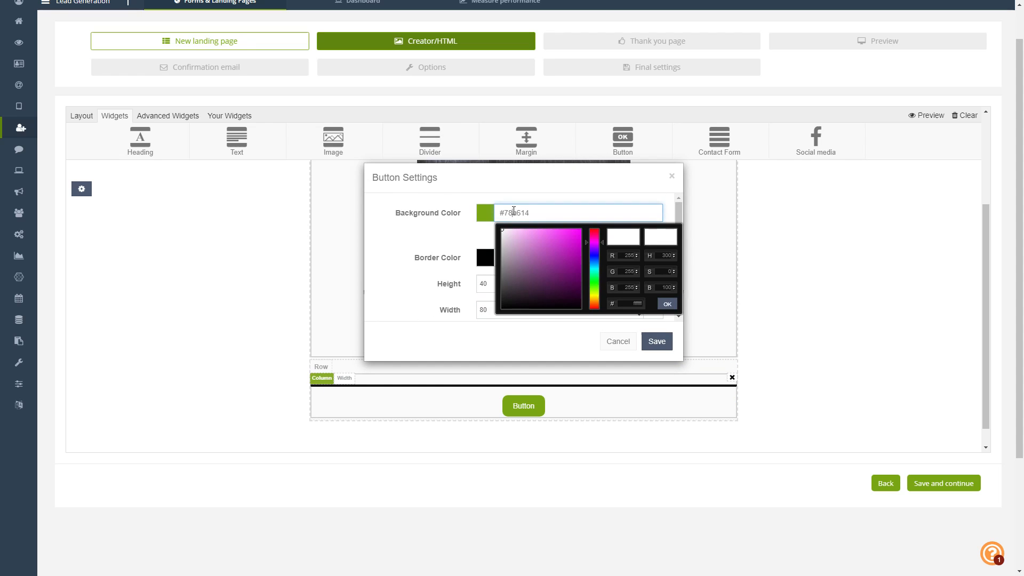
pyautogui.moveTo(599, 249); pyautogui.dragTo(592, 267)
pyautogui.click(576, 229)
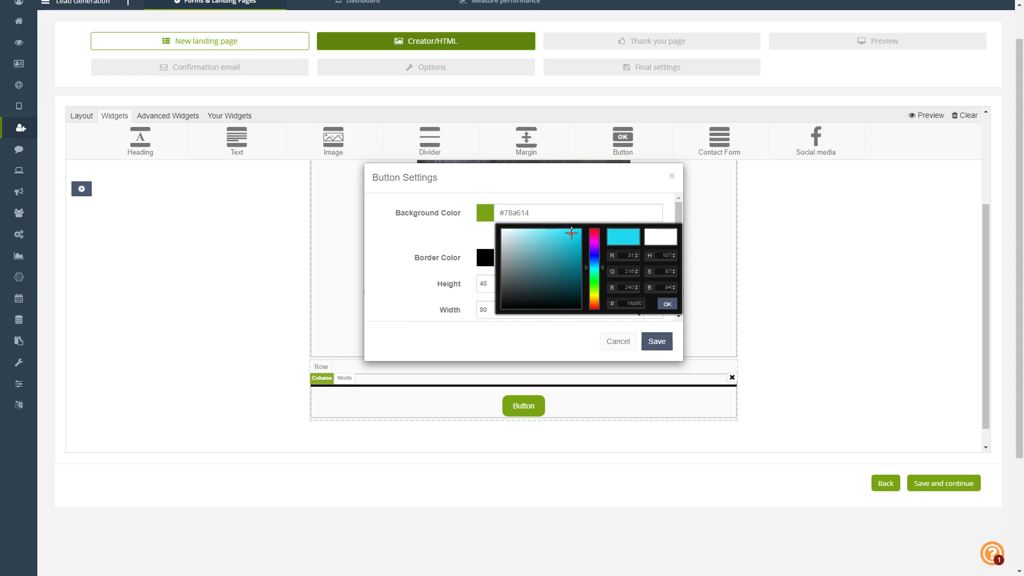
pyautogui.click(666, 303)
# - Set the button's border size to 2 px
pyautogui.scroll(-3, 557, 280)
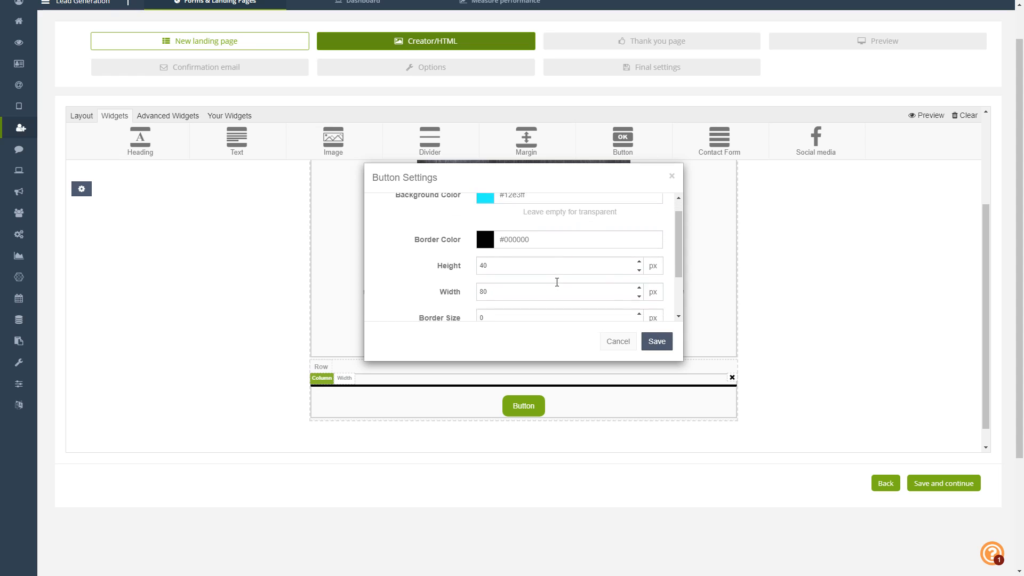
pyautogui.scroll(3, 558, 272)
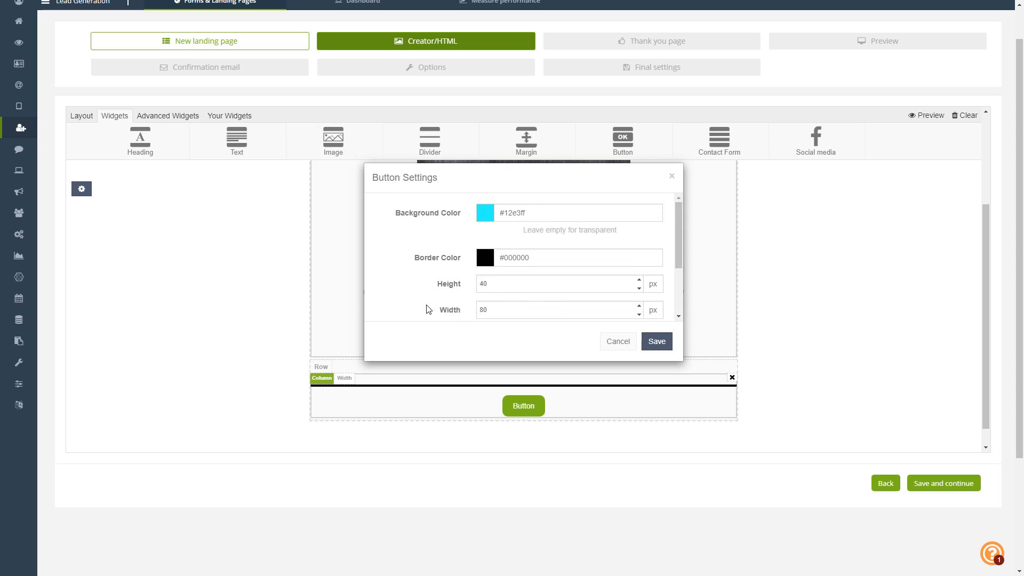
pyautogui.scroll(-2, 468, 290)
pyautogui.doubleClick(480, 251)
pyautogui.scroll(1, 480, 249)
pyautogui.scroll(-1, 480, 249)
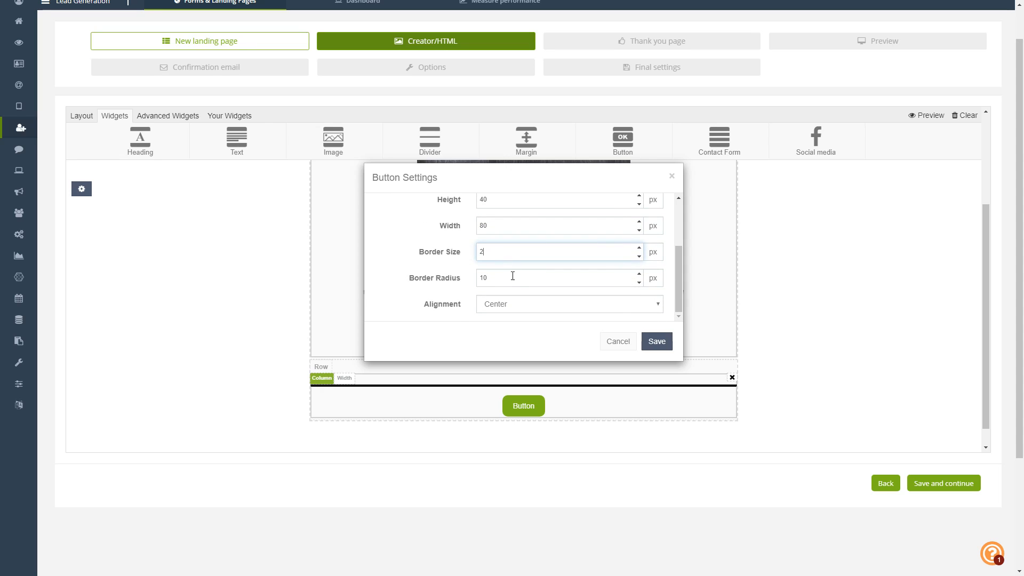
# - Set the button's width to 120 px and save the button settings
pyautogui.click(551, 228)
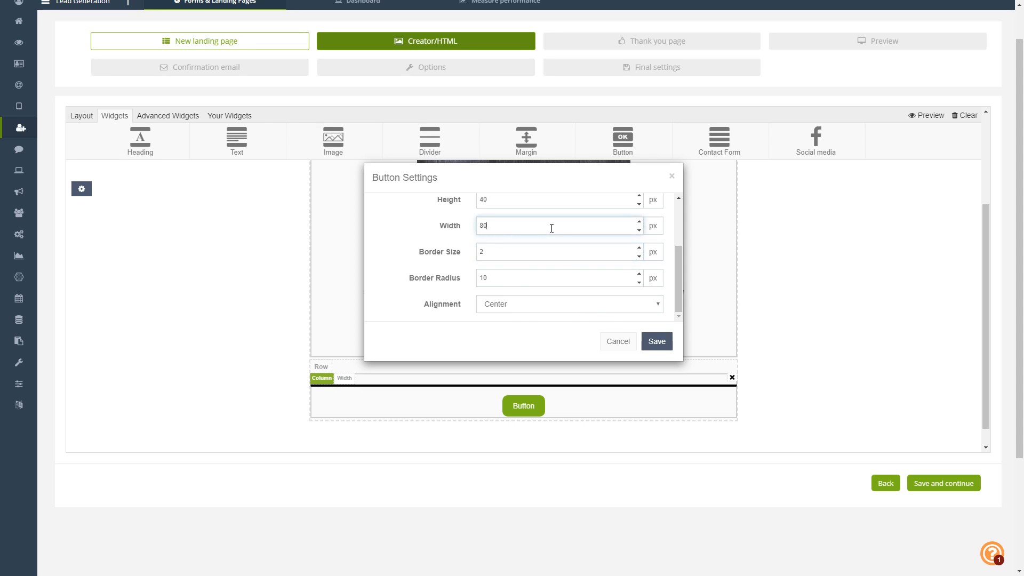
pyautogui.moveTo(494, 226); pyautogui.dragTo(464, 232)
pyautogui.write('120')
pyautogui.click(656, 342)
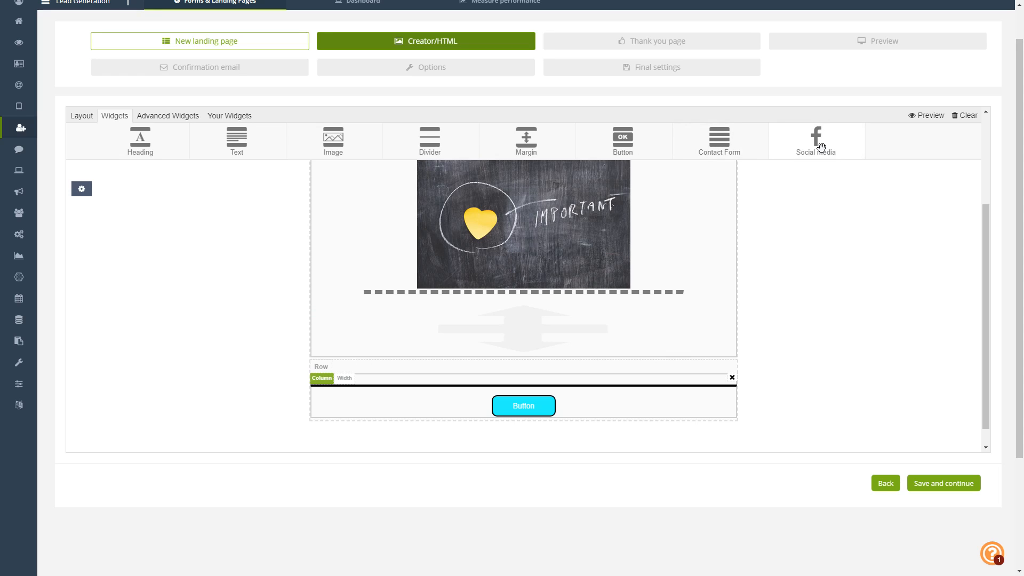
# - Place a Social media widget below the button and set its icon style to Black Square with centered alignment
pyautogui.moveTo(819, 146); pyautogui.dragTo(528, 425)
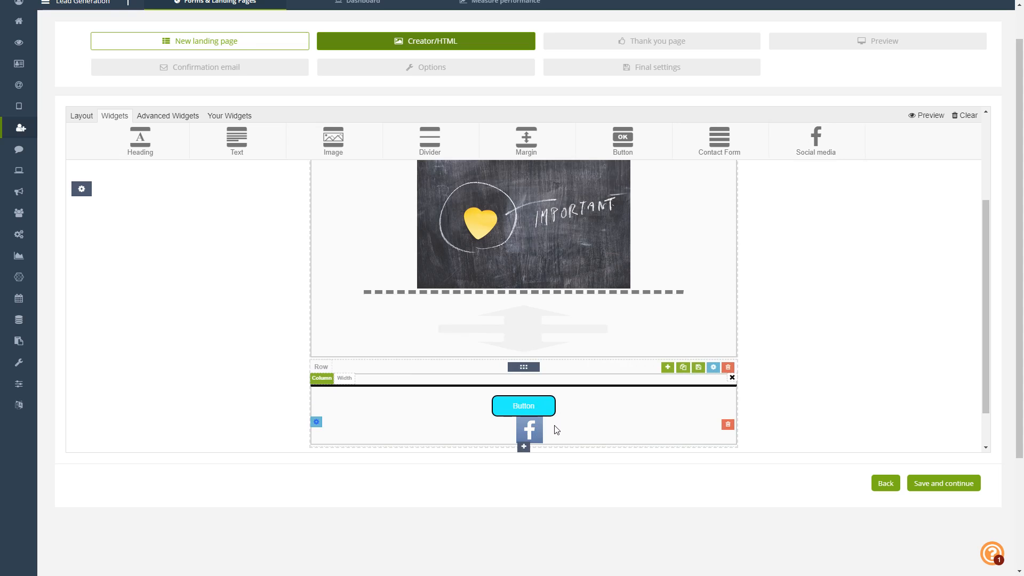
pyautogui.click(317, 423)
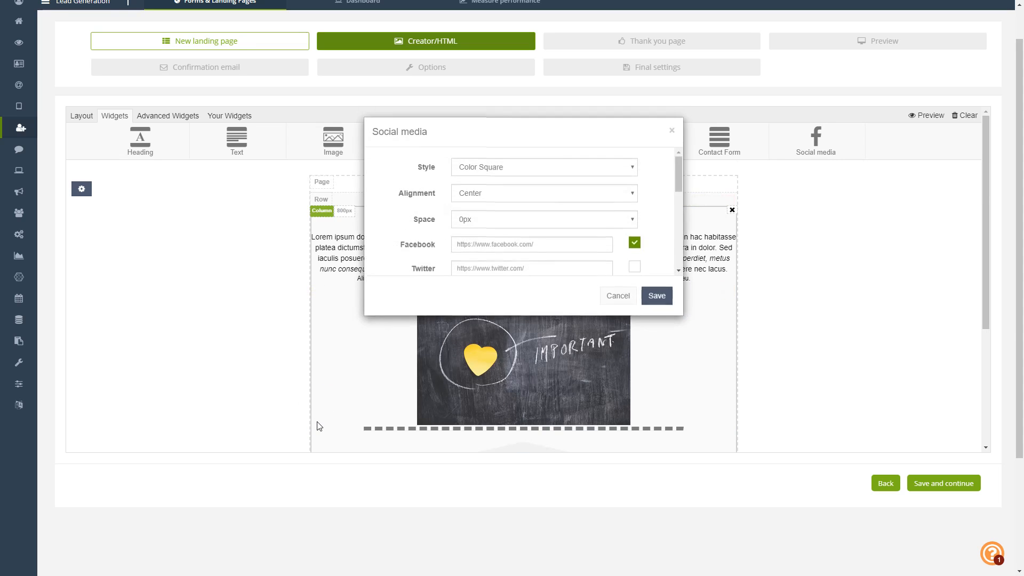
pyautogui.scroll(-3, 590, 232)
pyautogui.scroll(5, 589, 232)
pyautogui.click(633, 214)
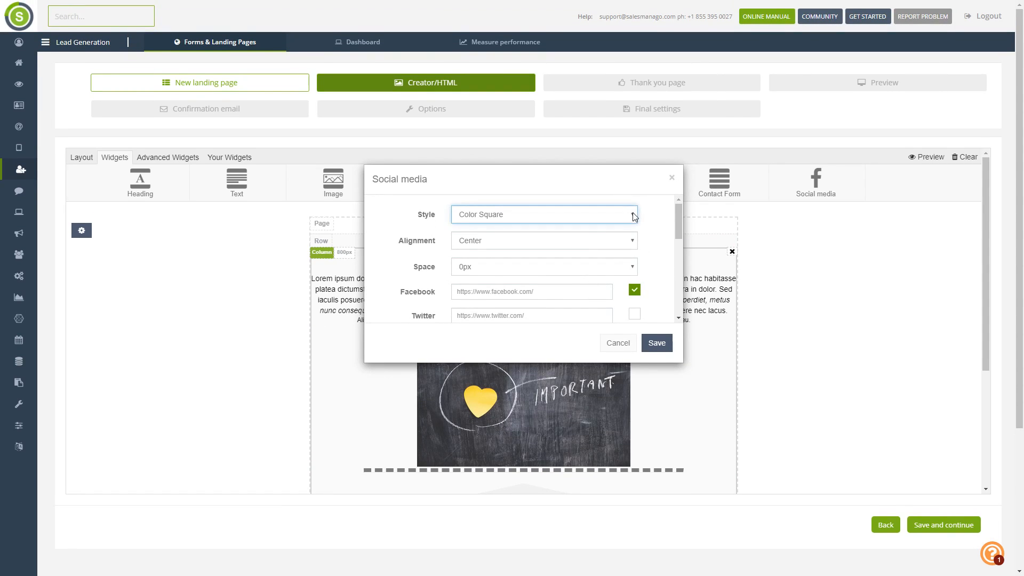
pyautogui.click(559, 248)
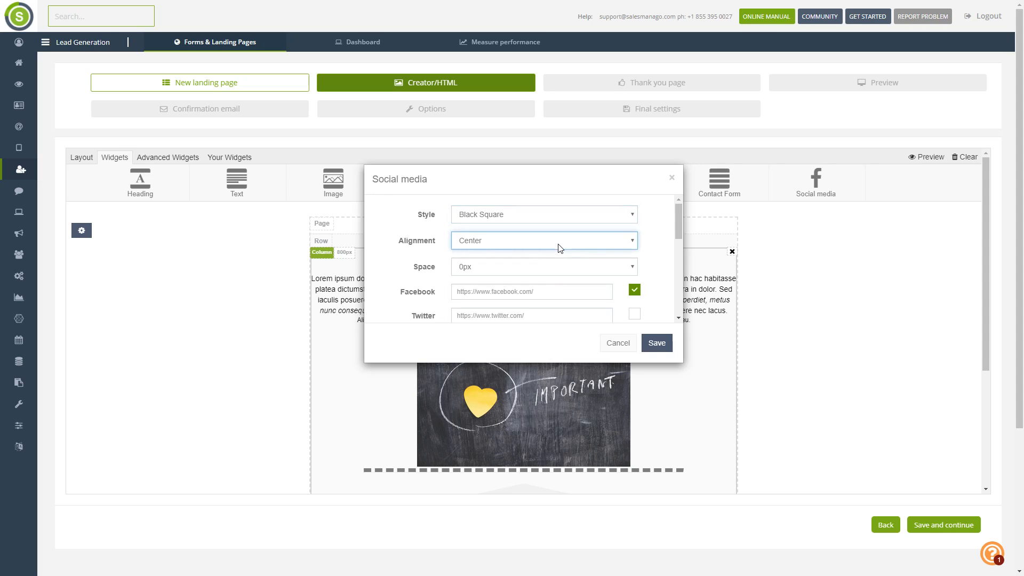
# - Set the social media icon spacing to 5px, enable Twitter alongside Facebook, and save the widget settings
pyautogui.click(535, 271)
pyautogui.press('Down')
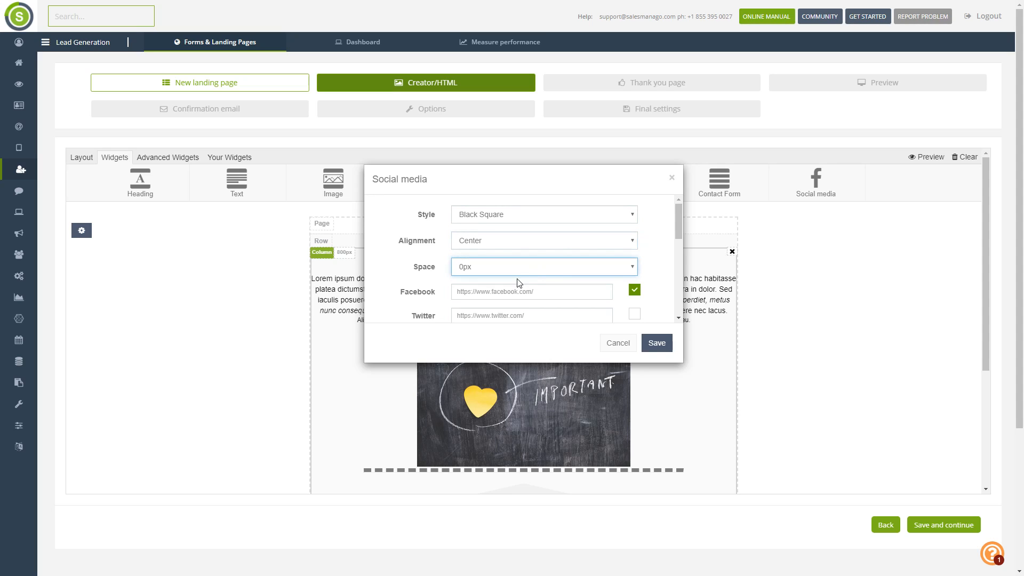
pyautogui.scroll(-1, 403, 278)
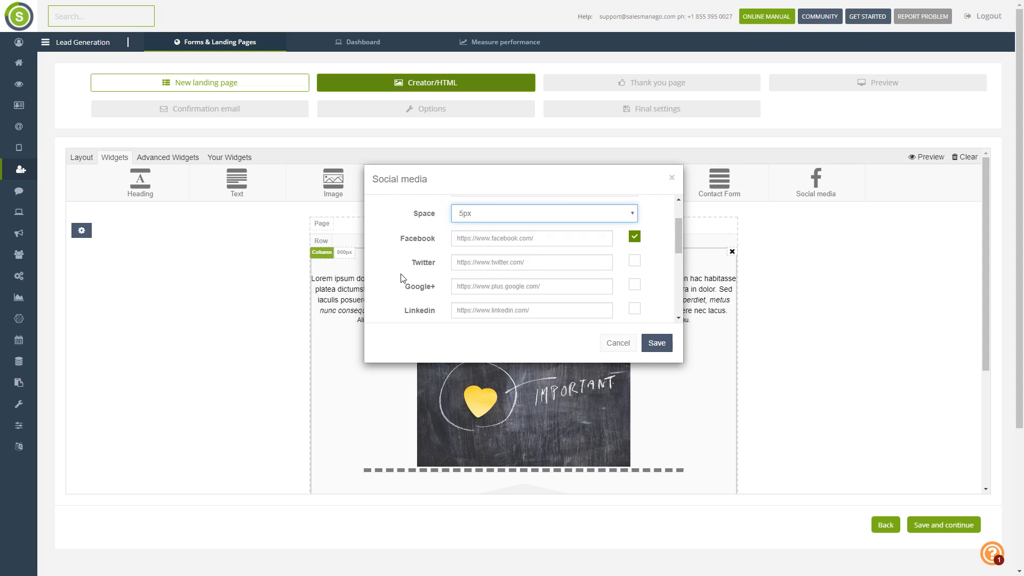
pyautogui.scroll(-2, 402, 279)
pyautogui.scroll(2, 405, 277)
pyautogui.moveTo(679, 232)
pyautogui.mouseDown()
pyautogui.moveTo(677, 306)
pyautogui.moveTo(672, 238)
pyautogui.mouseUp()
pyautogui.click(634, 243)
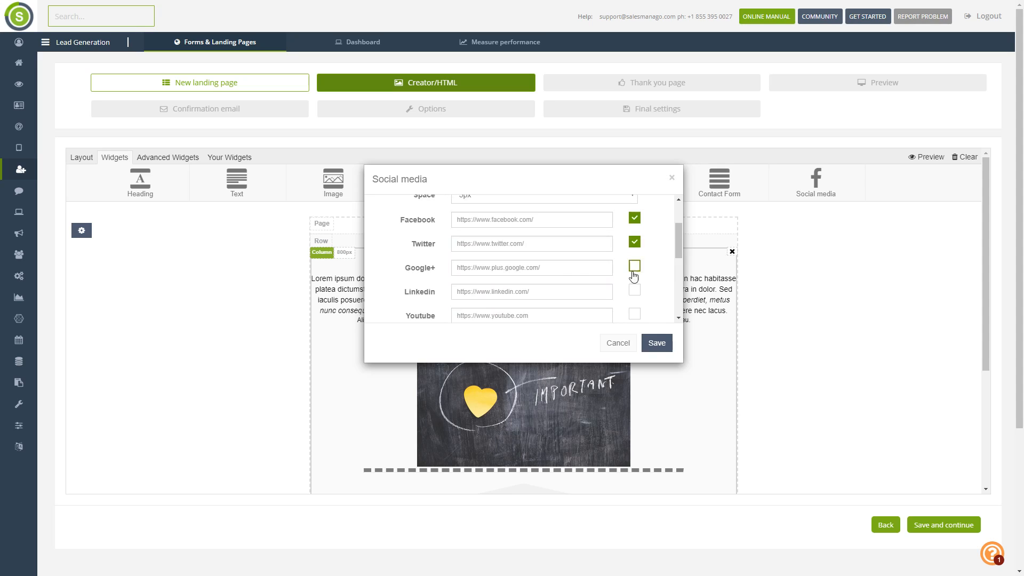
pyautogui.click(657, 343)
# - Place a Contact Form widget between the dashed divider and the margin
pyautogui.scroll(-3, 854, 356)
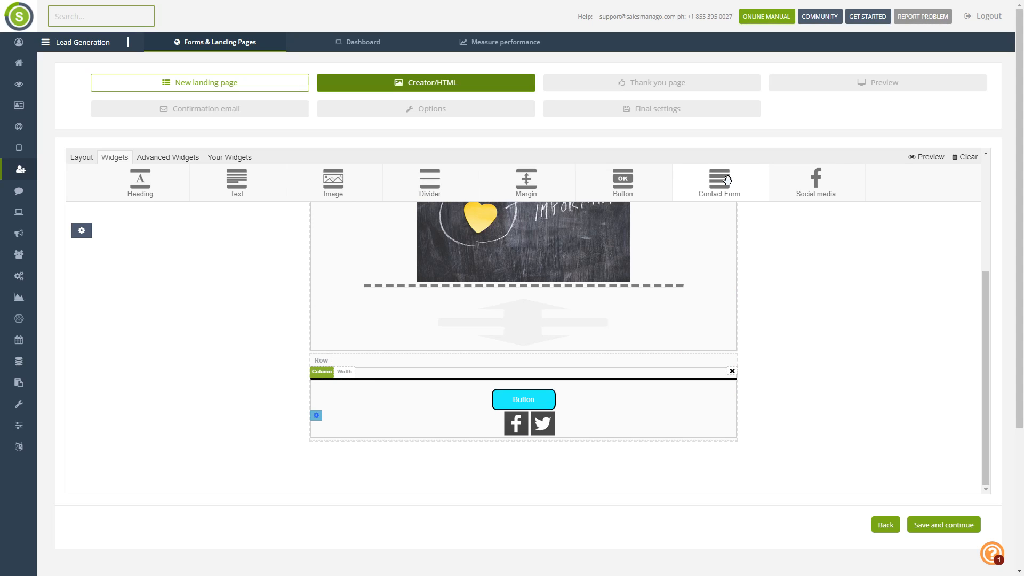
pyautogui.moveTo(727, 179); pyautogui.dragTo(541, 305)
pyautogui.scroll(2, 774, 287)
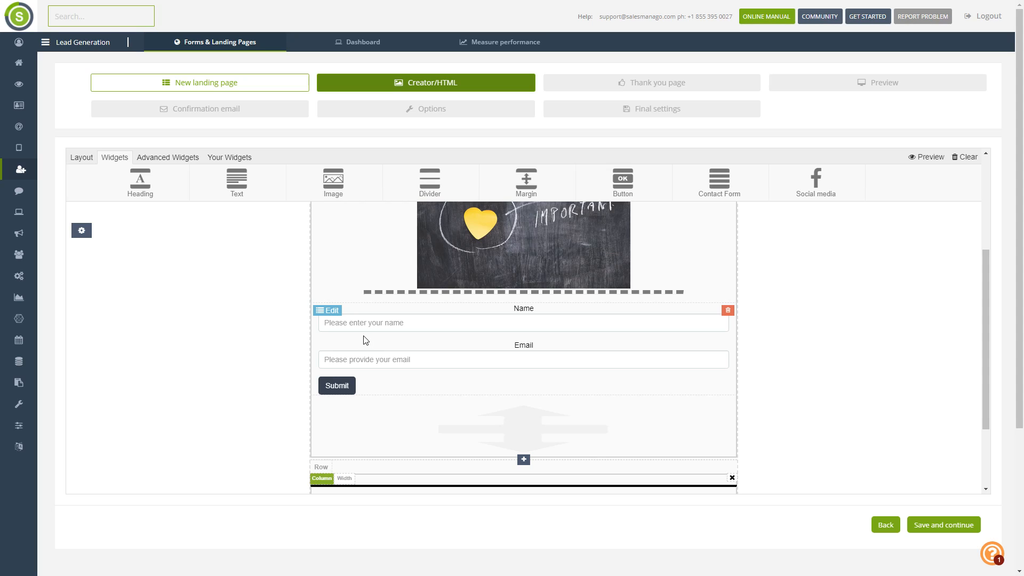
# - Switch the contact form to the two-column field layout, move the Email field into Column 2, and save the form
pyautogui.click(329, 314)
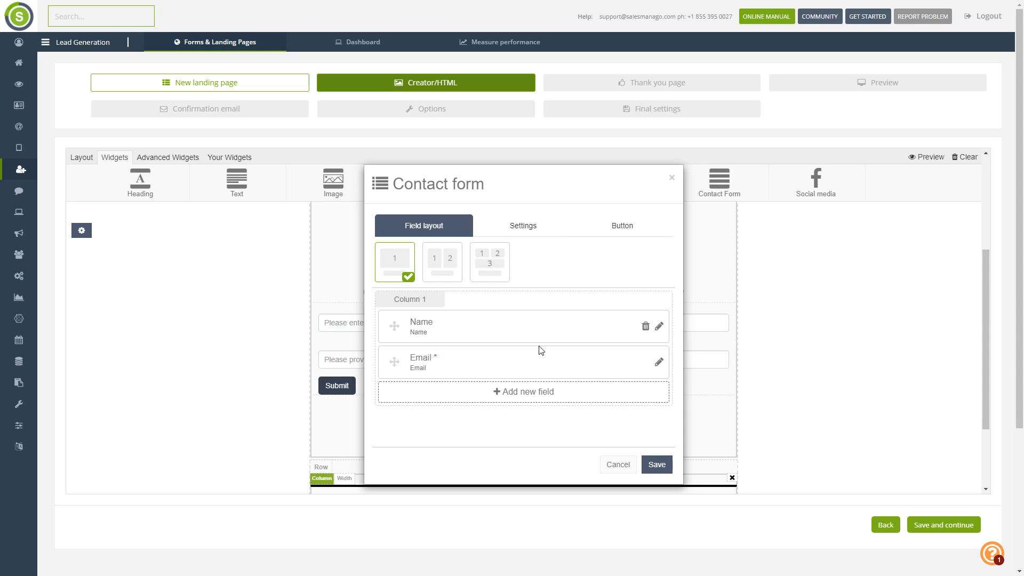
pyautogui.click(443, 270)
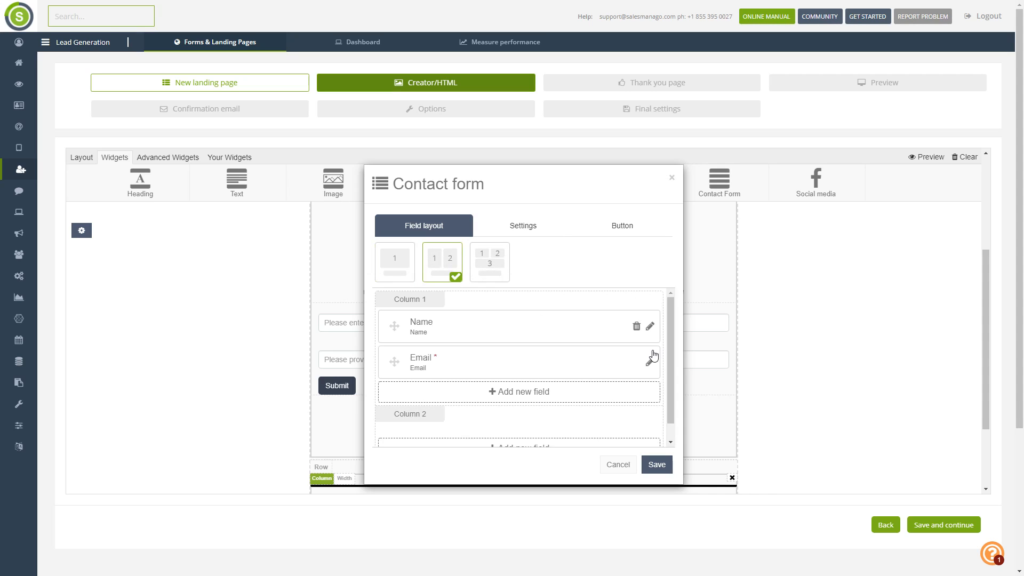
pyautogui.scroll(-1, 651, 357)
pyautogui.moveTo(394, 344); pyautogui.dragTo(408, 426)
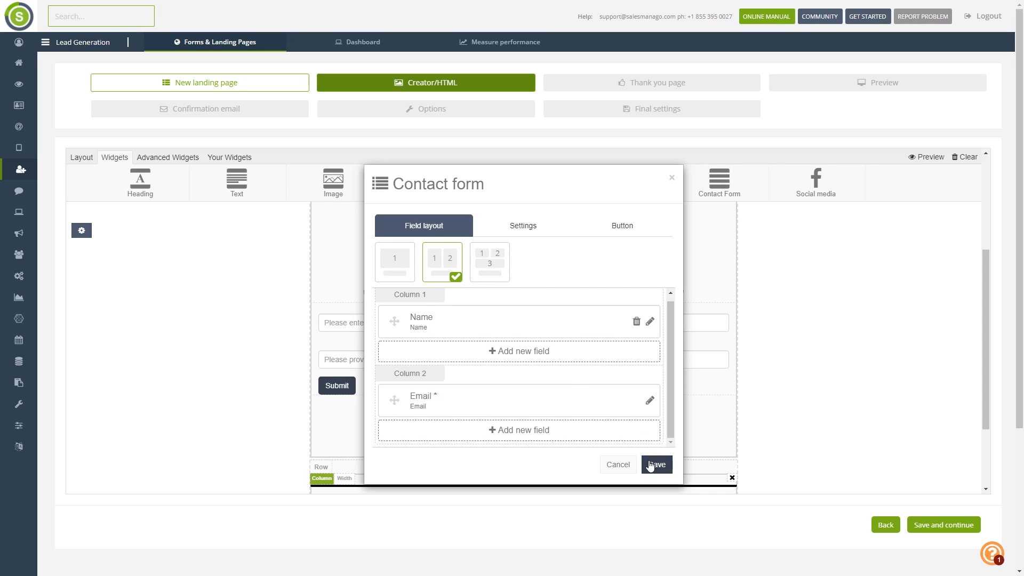
pyautogui.click(655, 465)
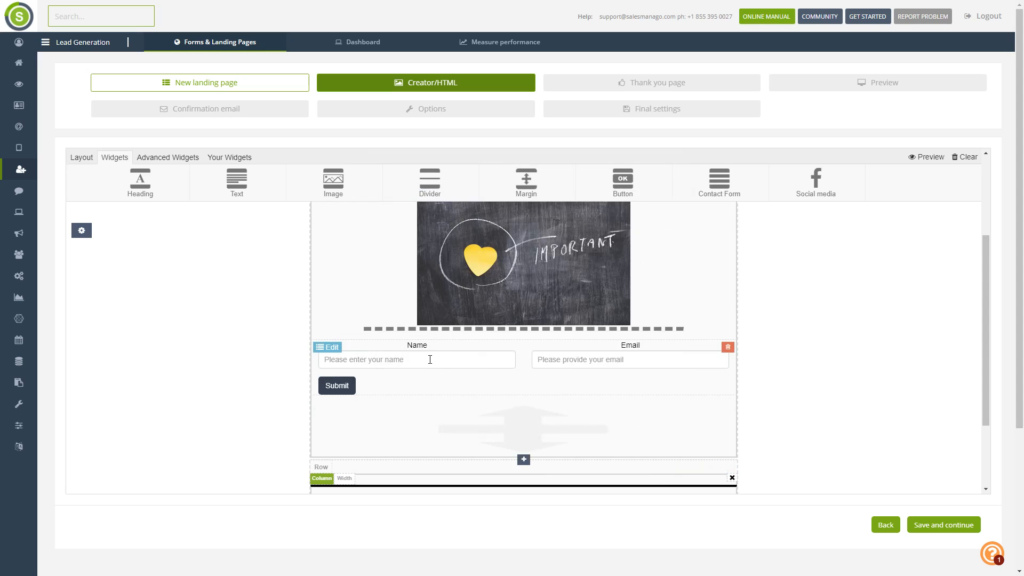
# - Add a required Consent form consents list field for Consent_1, displayed as a checkbox, to Column 1 of the contact form and save
pyautogui.click(328, 348)
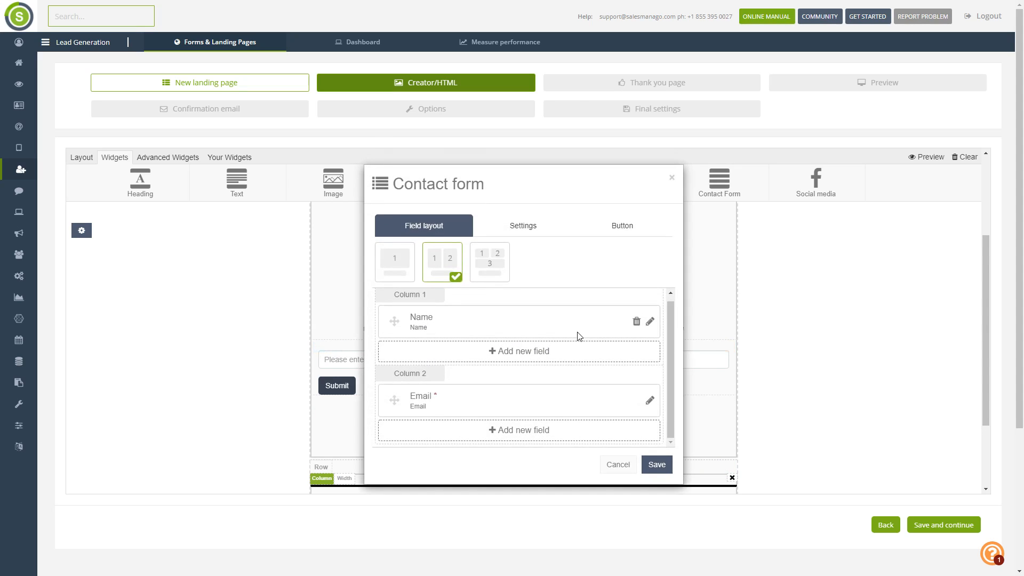
pyautogui.scroll(-2, 580, 336)
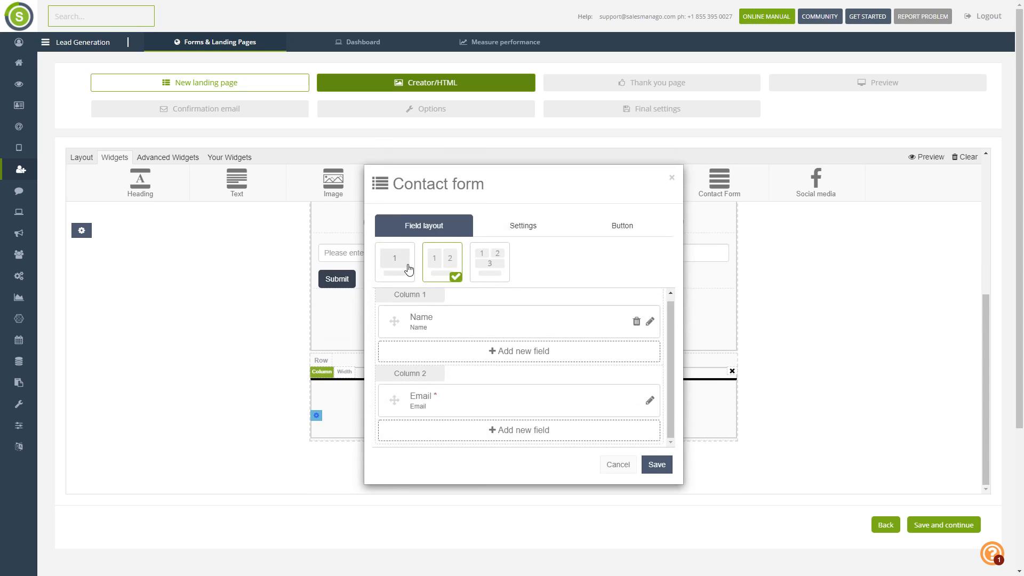
pyautogui.click(511, 356)
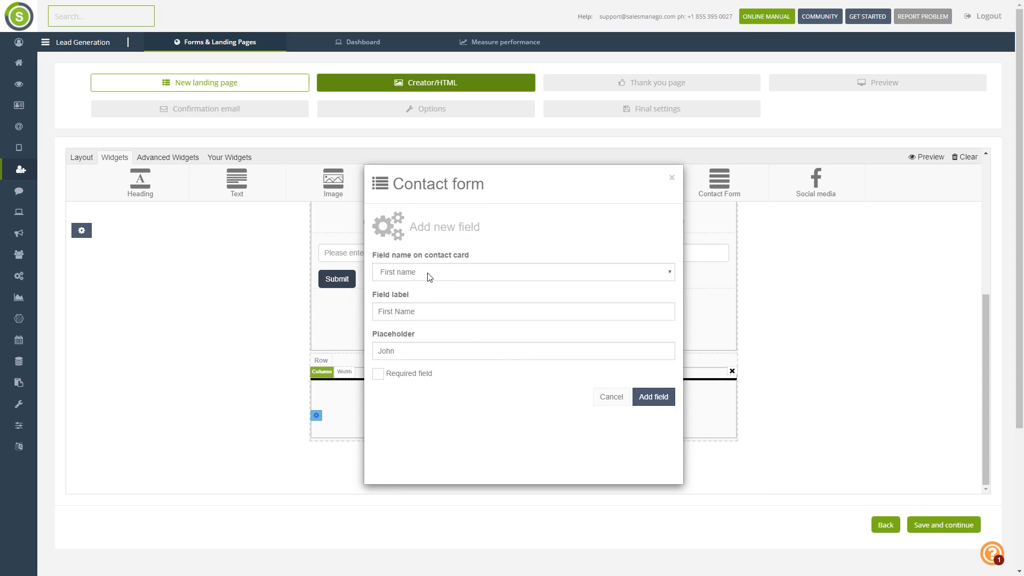
pyautogui.click(434, 274)
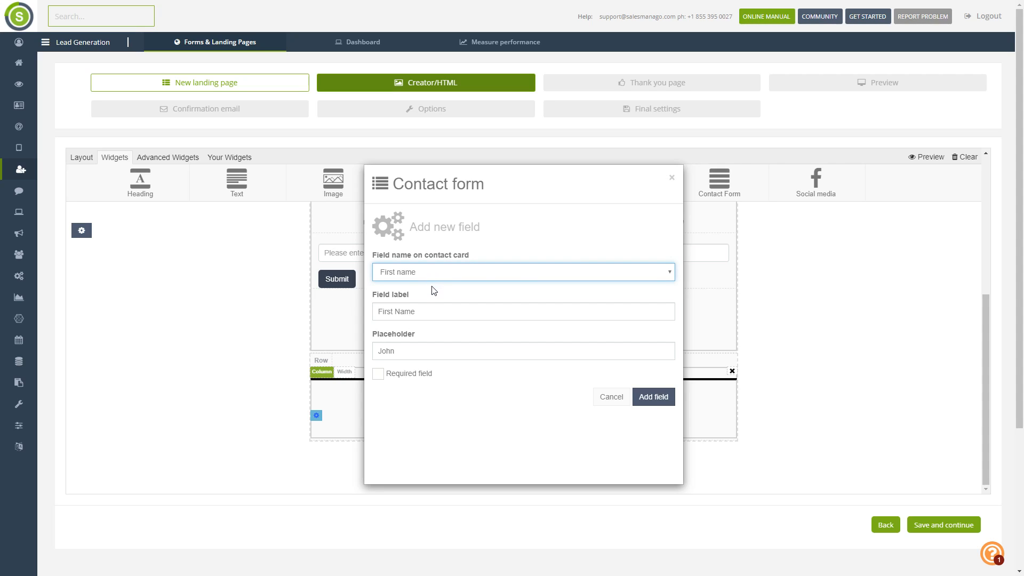
pyautogui.click(449, 425)
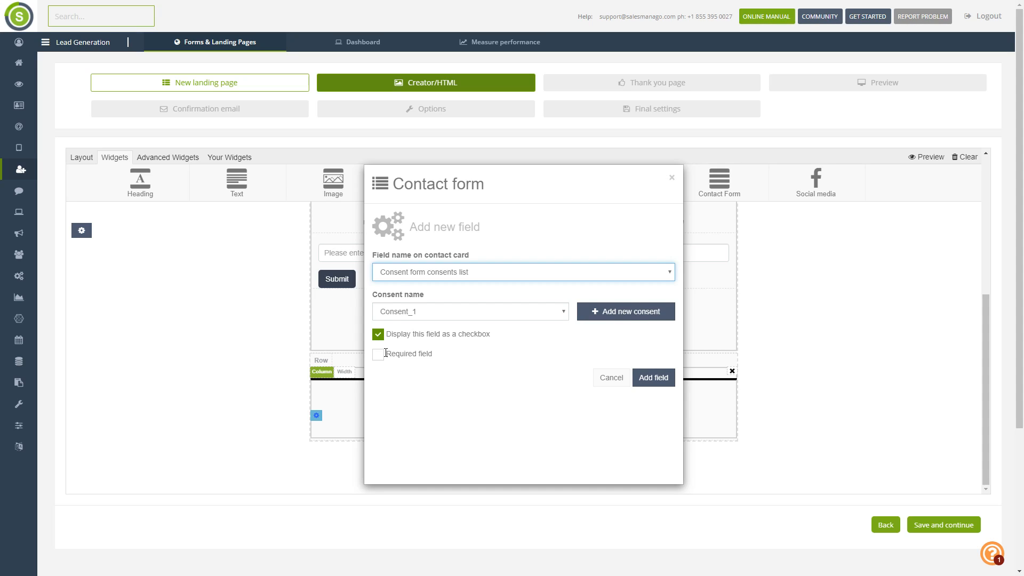
pyautogui.click(378, 354)
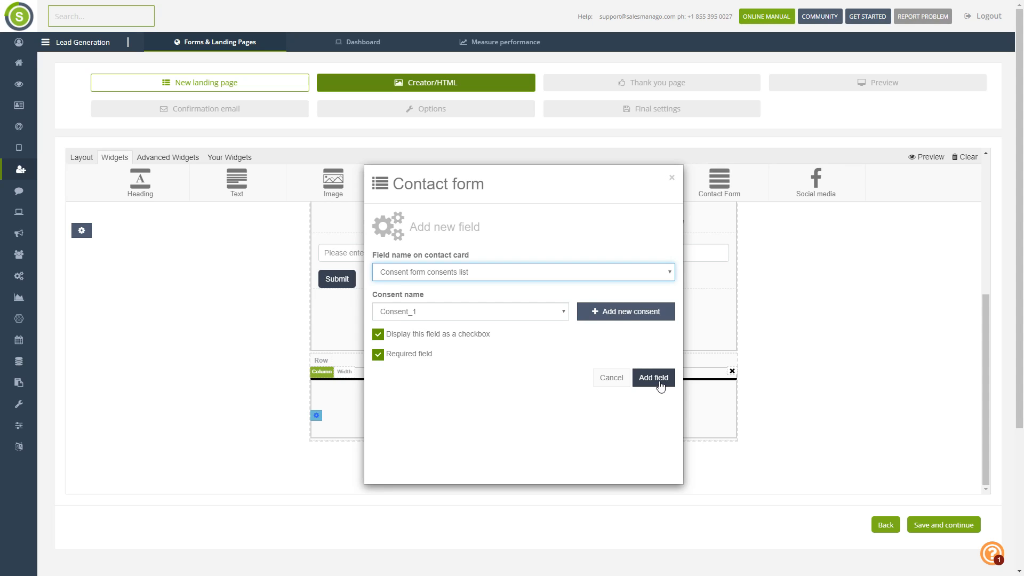
pyautogui.click(660, 384)
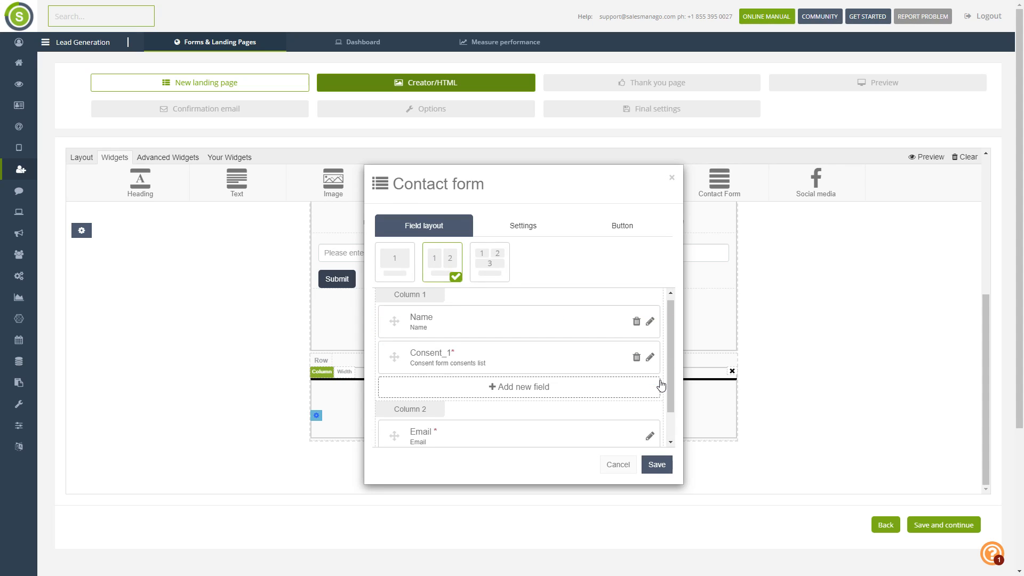
pyautogui.click(657, 465)
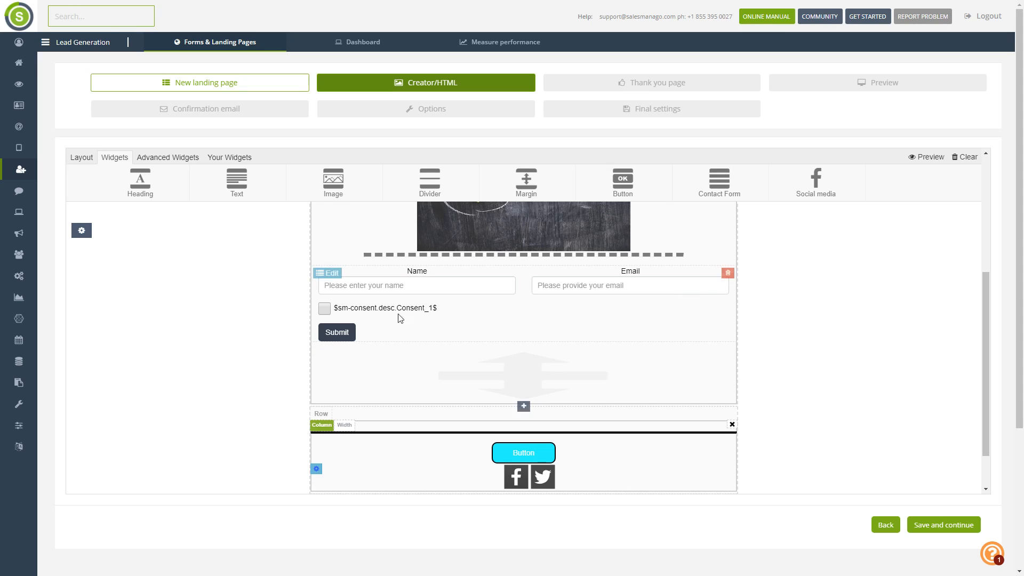
# - Reopen the contact form's settings and set the field height to 39 px
pyautogui.click(325, 272)
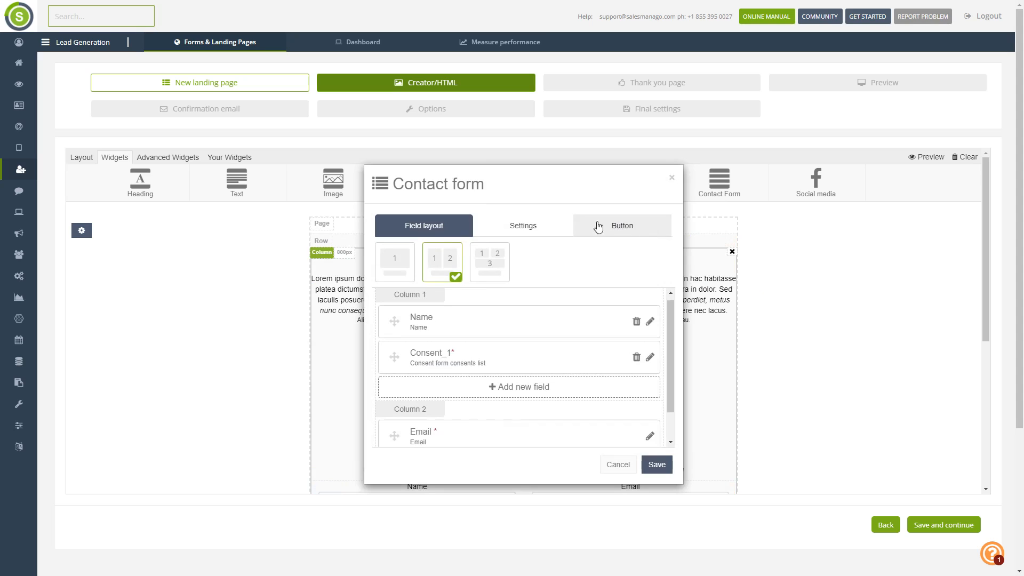
pyautogui.click(530, 230)
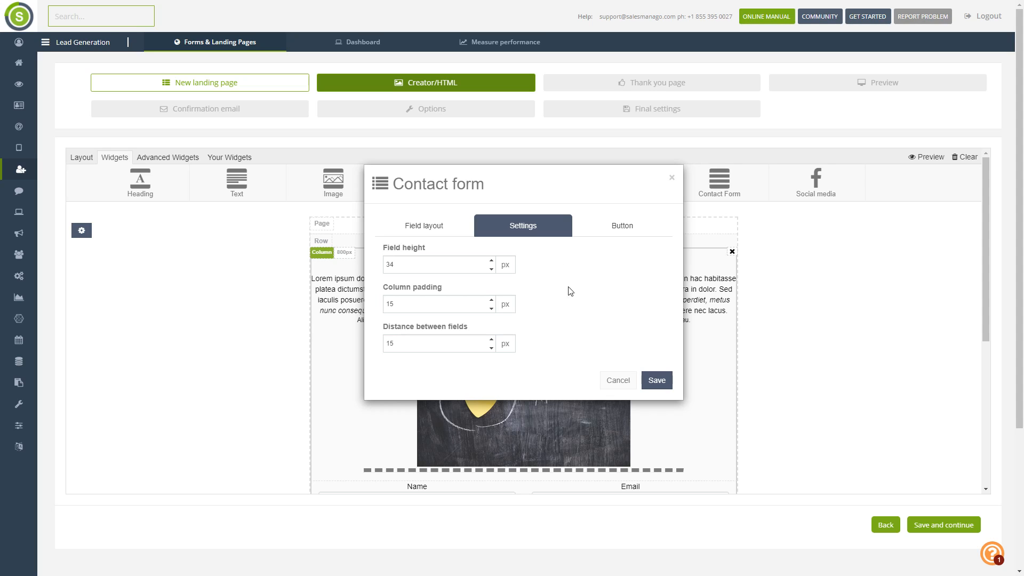
pyautogui.click(491, 261)
pyautogui.click(491, 260)
pyautogui.click(491, 261)
pyautogui.click(491, 261)
pyautogui.click(491, 261)
# - Set the contact form's column padding to 30 px and distance between fields to 5 px, and save the form
pyautogui.click(491, 300)
pyautogui.click(491, 300)
pyautogui.click(491, 300)
pyautogui.moveTo(447, 302); pyautogui.dragTo(370, 314)
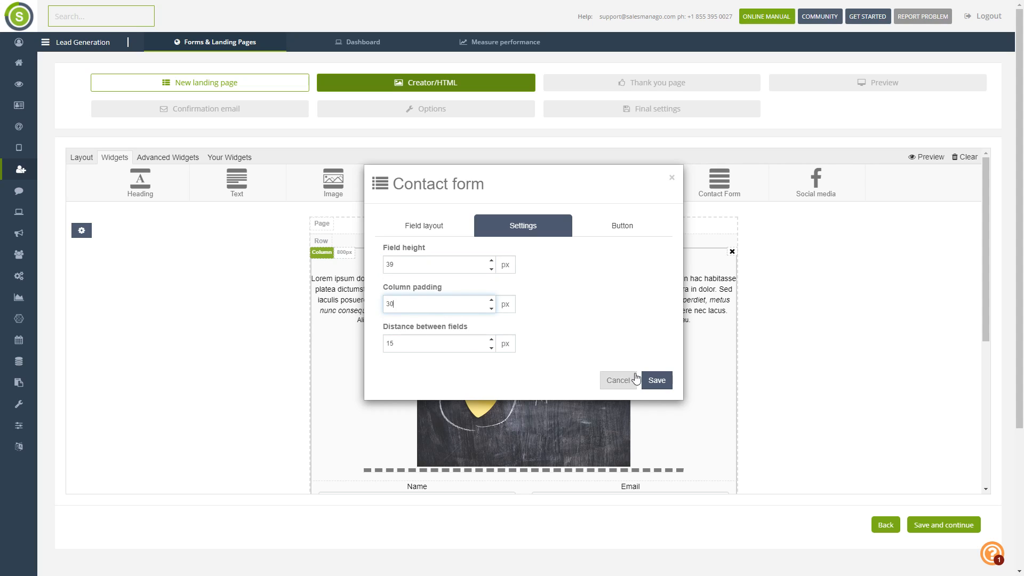
pyautogui.moveTo(404, 347); pyautogui.dragTo(375, 352)
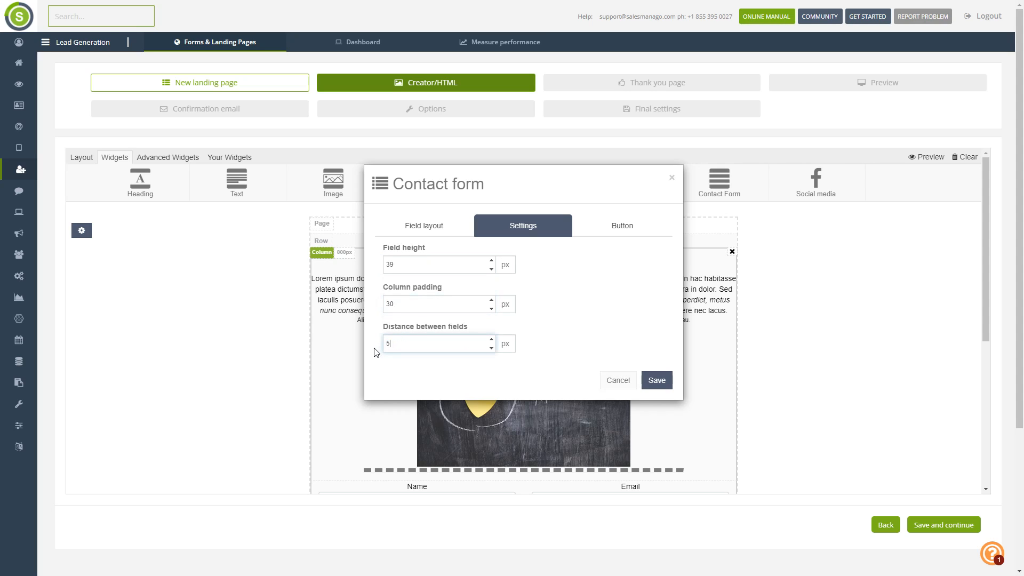
pyautogui.write('5')
pyautogui.click(657, 380)
pyautogui.scroll(-4, 677, 391)
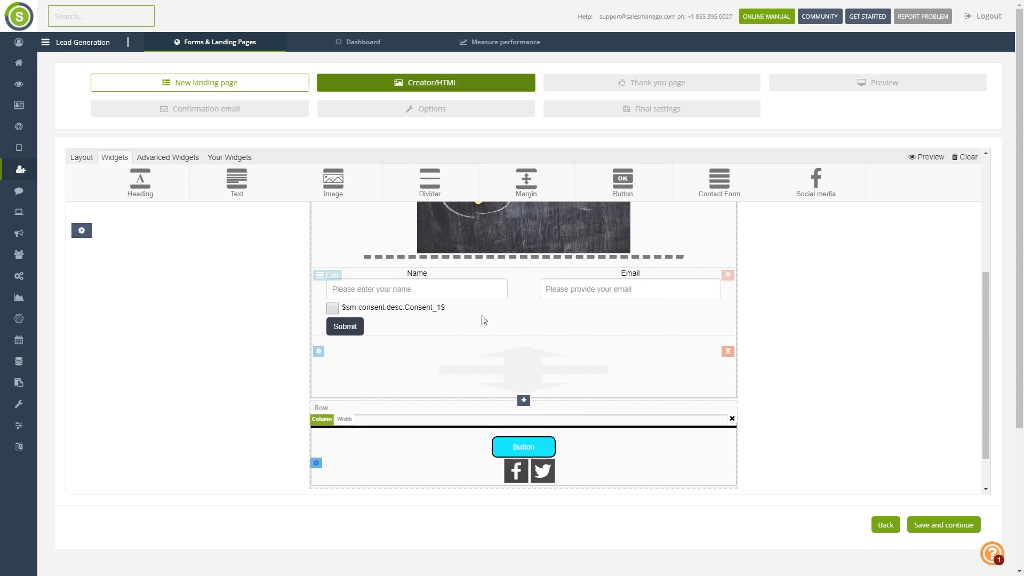
pyautogui.scroll(3, 520, 333)
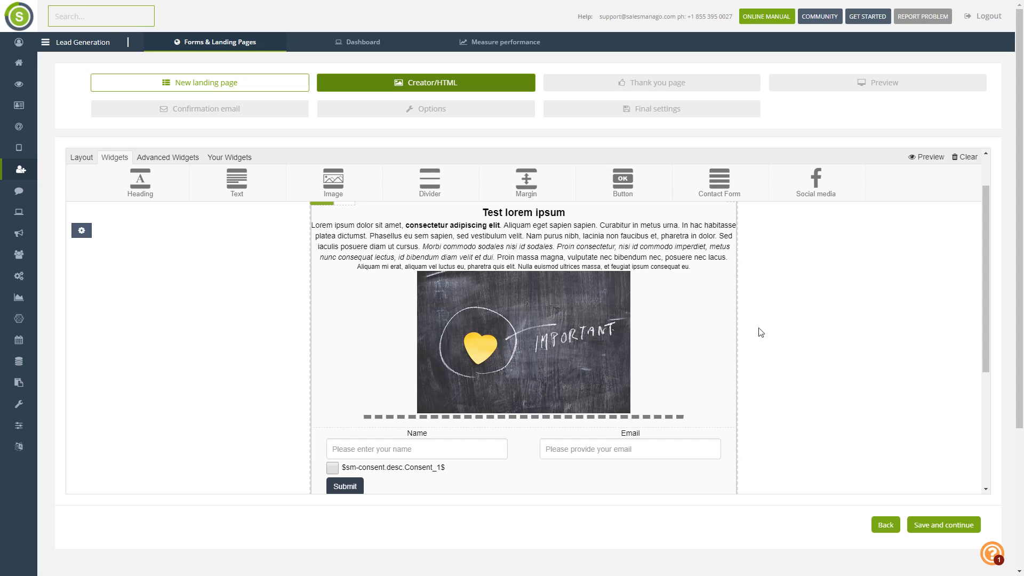
# - Place an Image + Text advanced widget between the contact form row and the button row
pyautogui.click(181, 158)
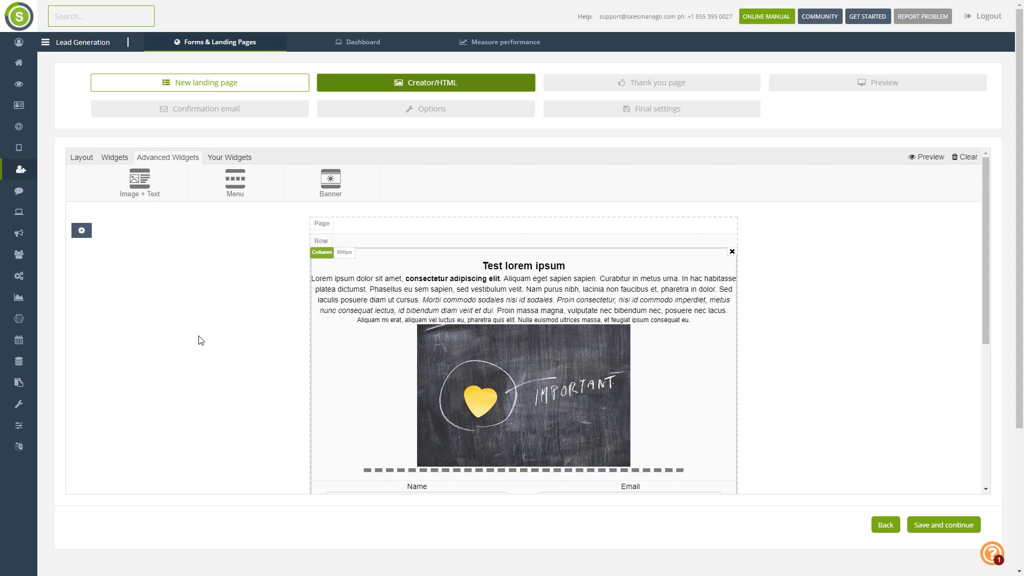
pyautogui.scroll(-5, 201, 340)
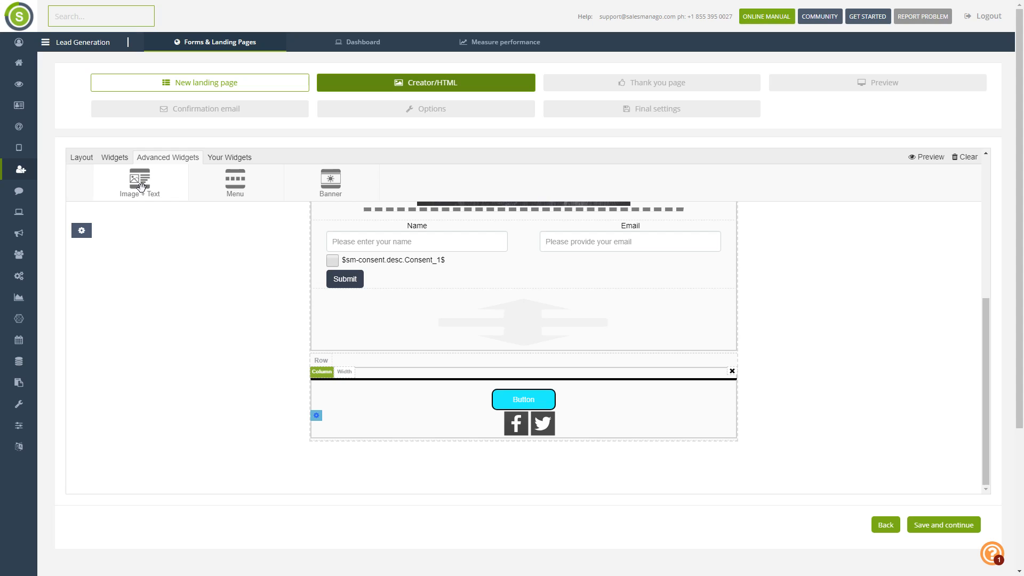
pyautogui.moveTo(140, 185); pyautogui.dragTo(446, 354)
pyautogui.scroll(-5, 594, 377)
pyautogui.scroll(-1, 596, 375)
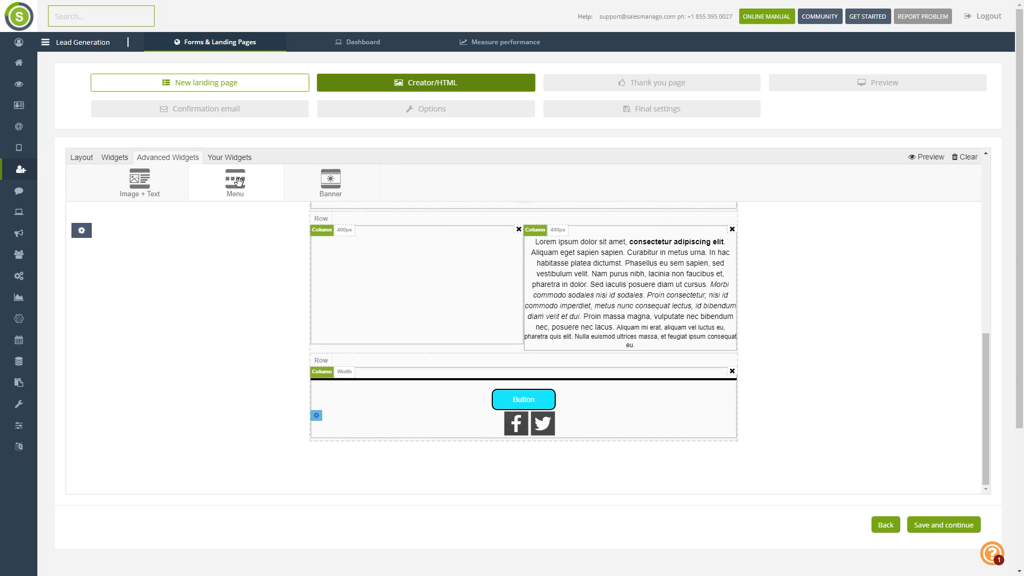
# - Place a Menu widget below the social media row and select each of its four text labels in turn
pyautogui.moveTo(238, 181); pyautogui.dragTo(470, 446)
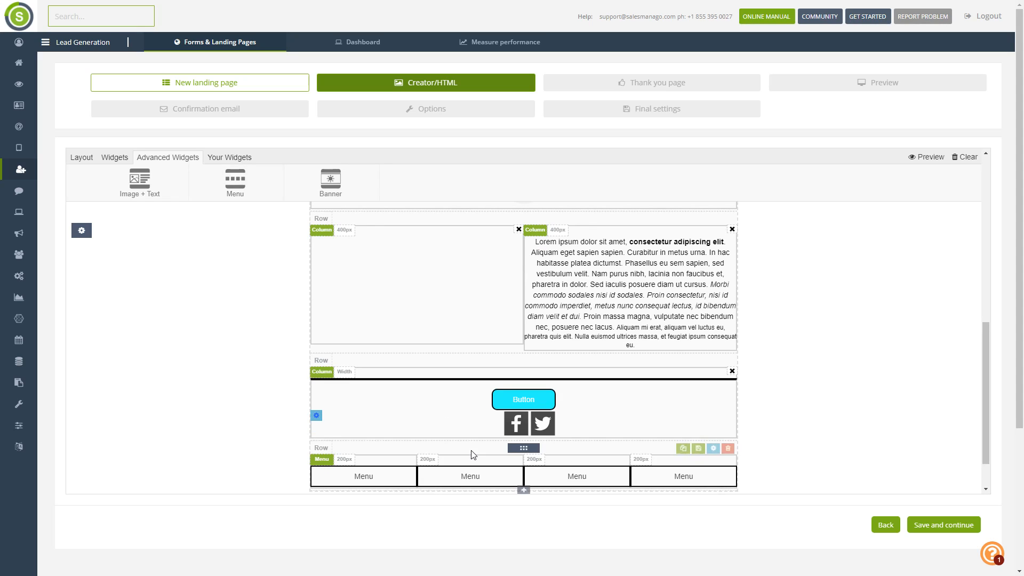
pyautogui.scroll(-1, 559, 456)
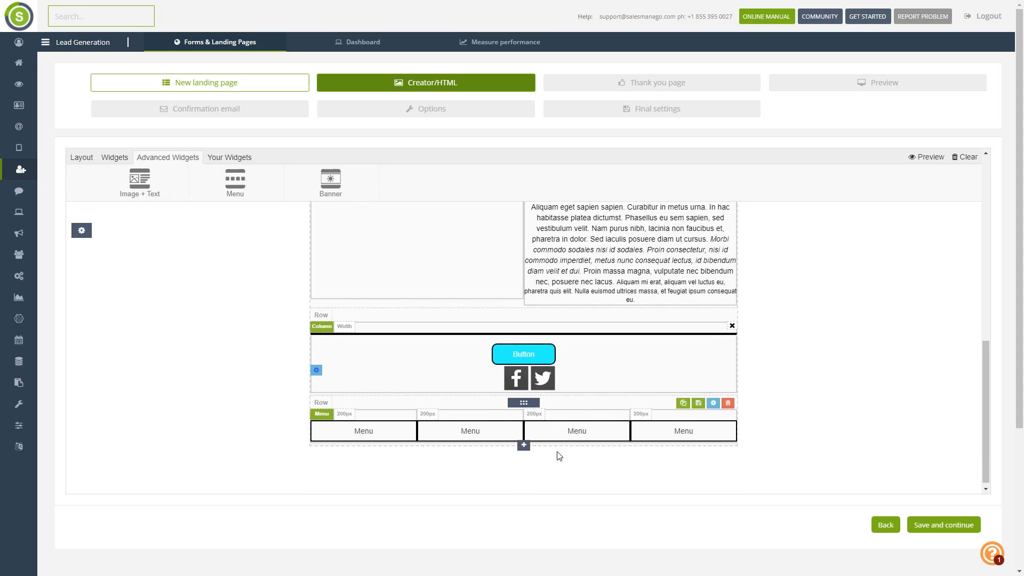
pyautogui.doubleClick(325, 423)
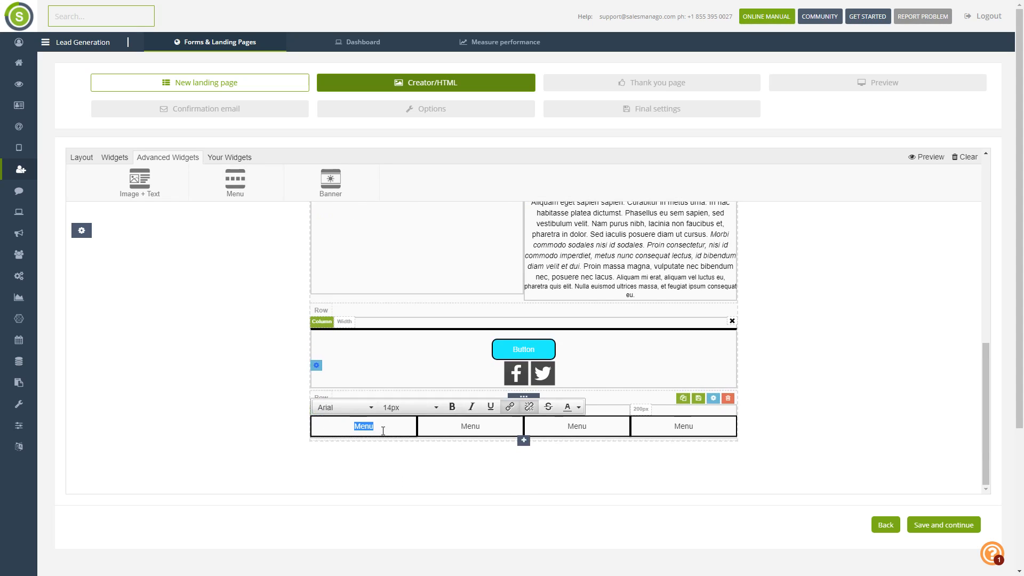
pyautogui.doubleClick(454, 427)
pyautogui.doubleClick(580, 427)
pyautogui.doubleClick(715, 427)
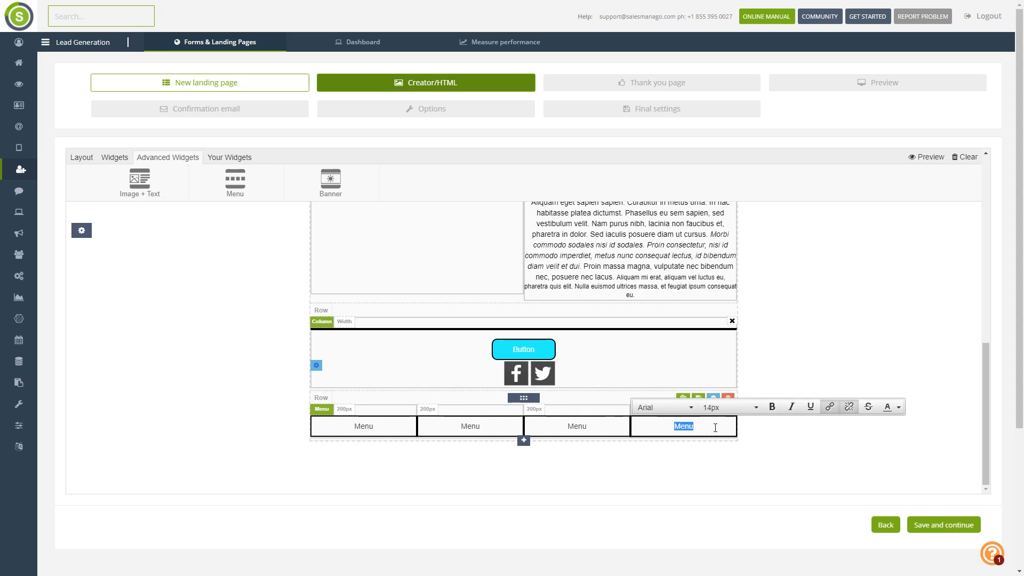
pyautogui.click(273, 260)
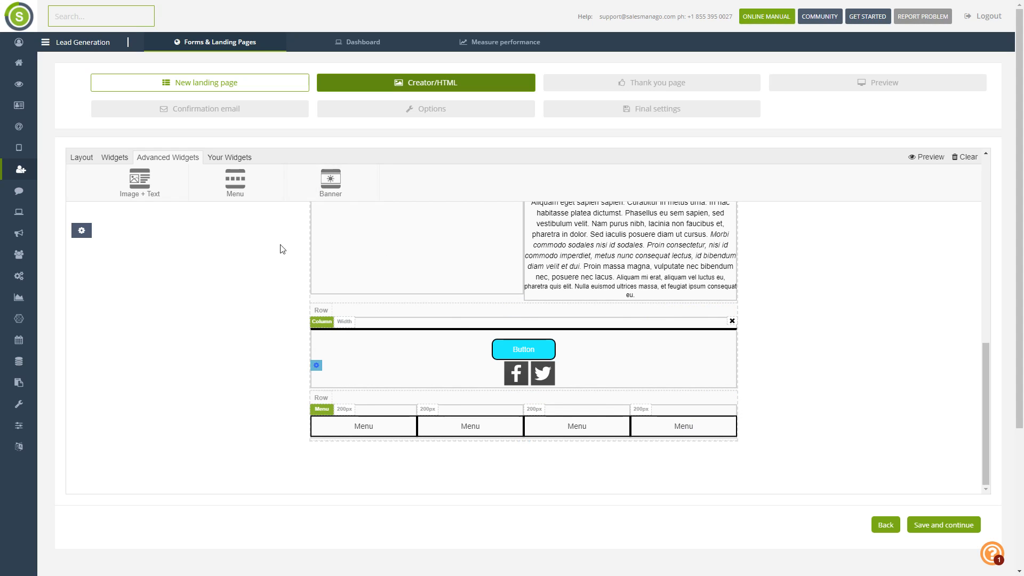
# - Place a Banner widget below the menu row and load the personalized banner "Baner personalizowany 1" into it
pyautogui.moveTo(329, 184); pyautogui.dragTo(570, 458)
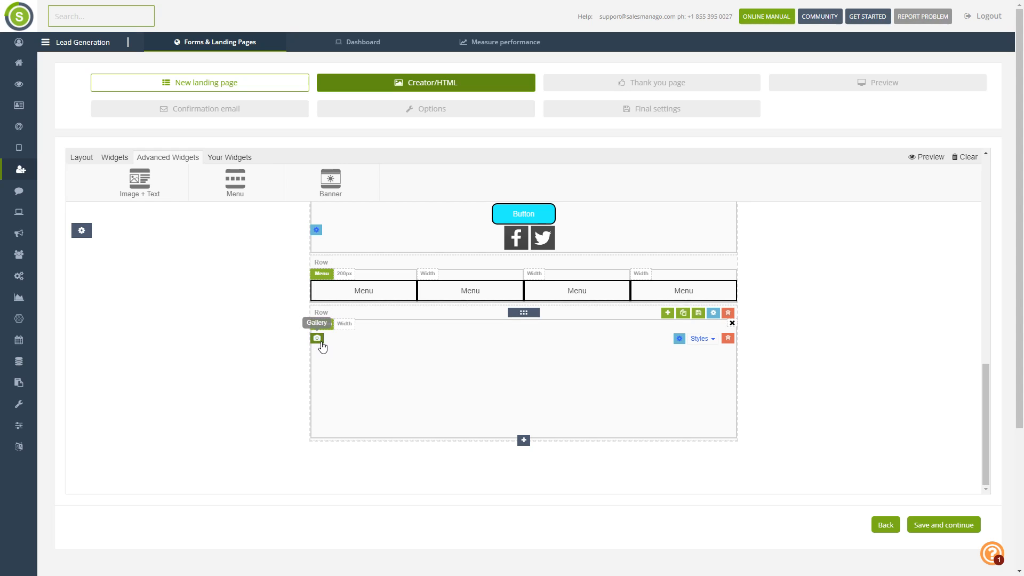
pyautogui.click(679, 339)
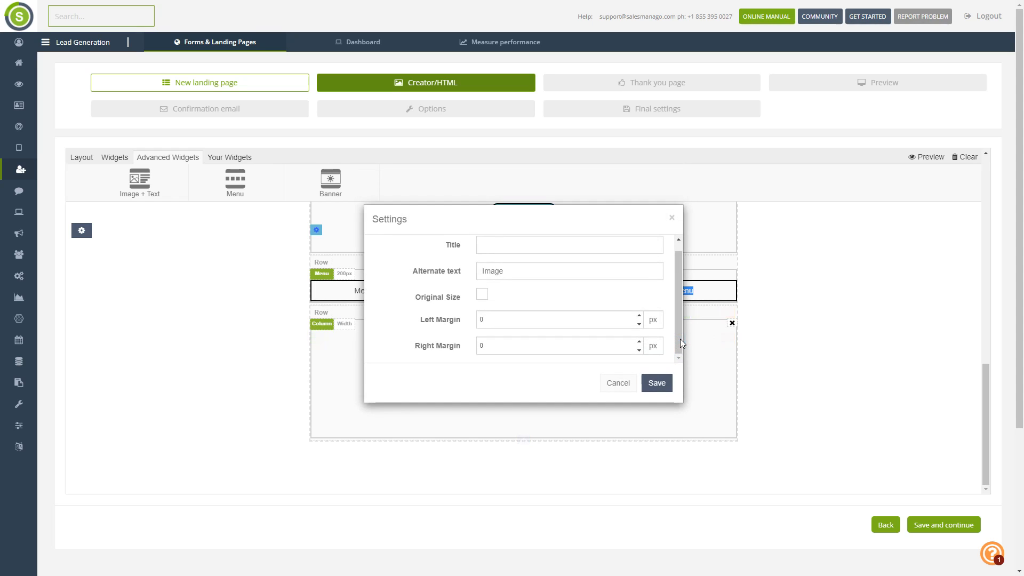
pyautogui.scroll(-3, 617, 327)
pyautogui.scroll(3, 617, 327)
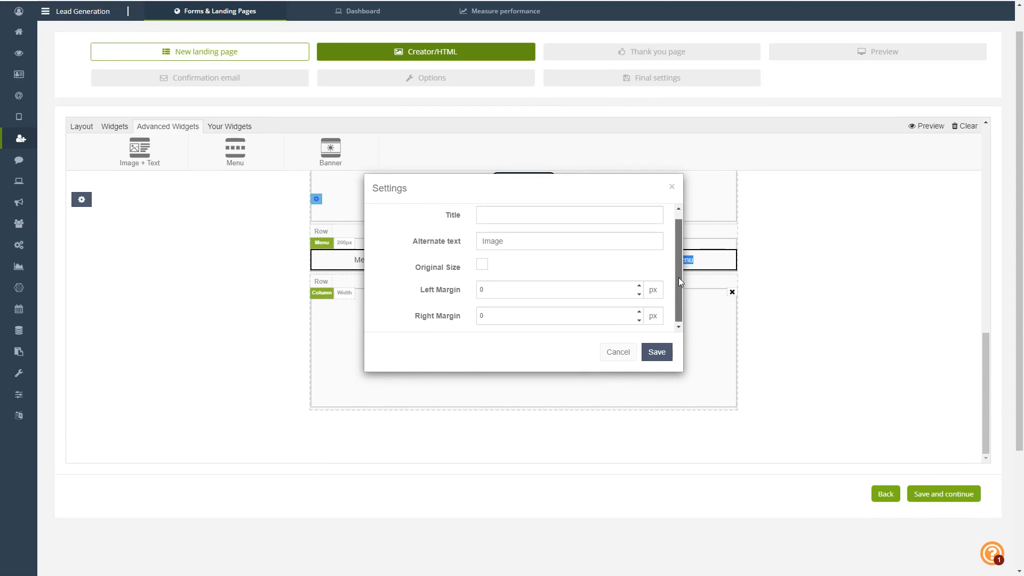
pyautogui.click(623, 359)
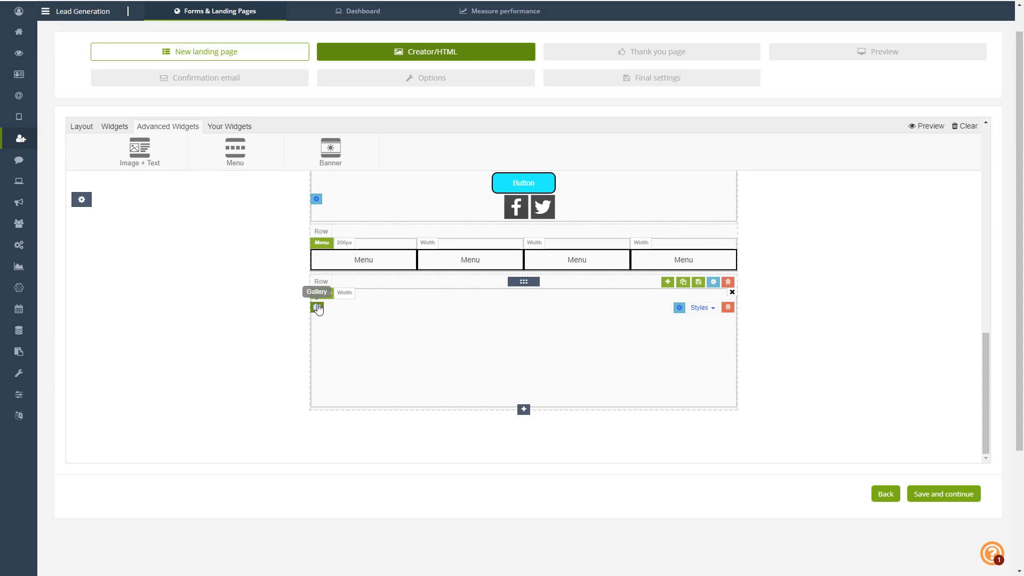
pyautogui.click(316, 308)
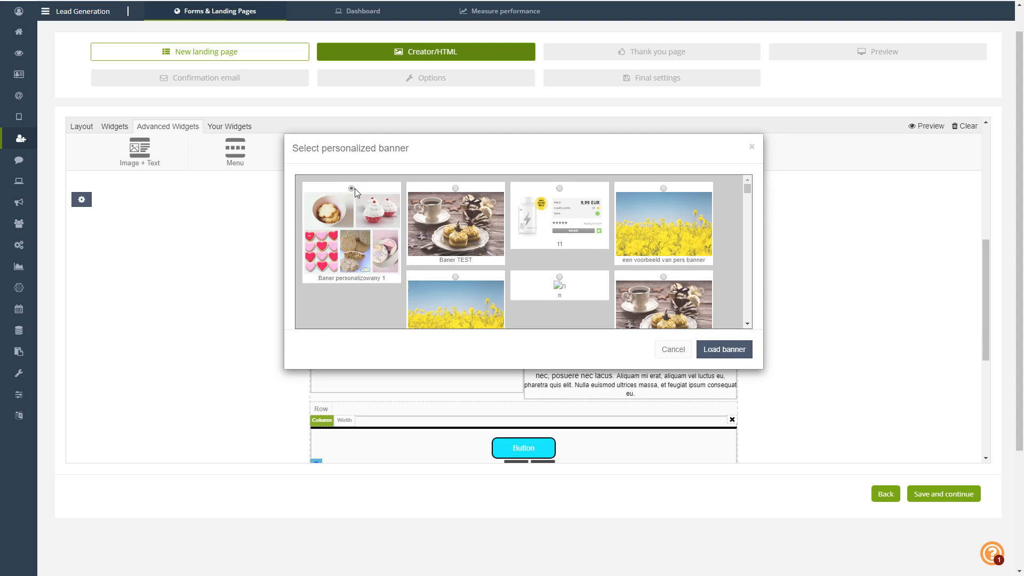
pyautogui.click(725, 350)
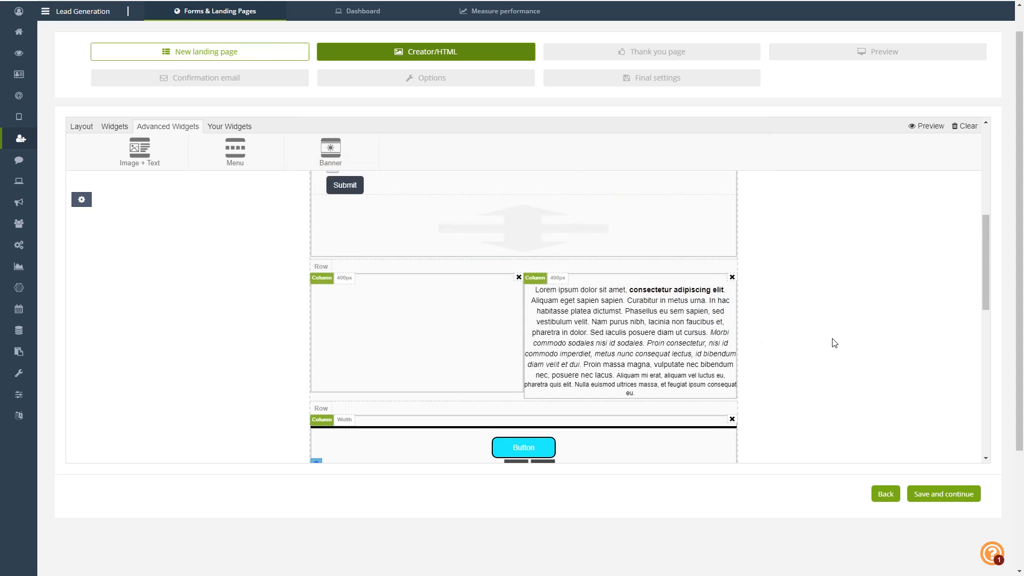
pyautogui.scroll(-5, 832, 343)
pyautogui.scroll(-3, 834, 343)
pyautogui.scroll(3, 835, 343)
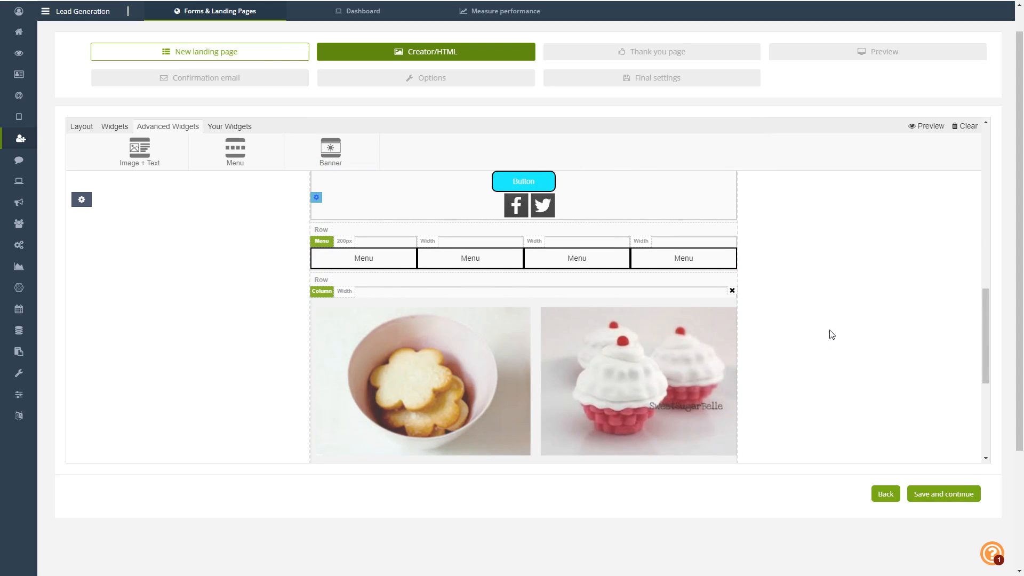
# - Save the finished landing page and continue to the thank you page stage
pyautogui.scroll(6, 825, 334)
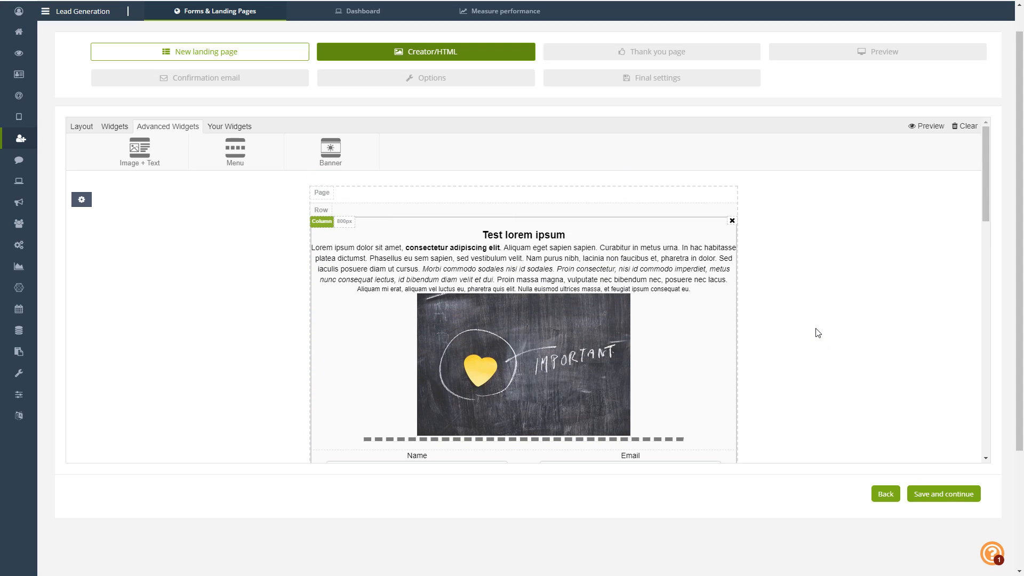
pyautogui.click(925, 496)
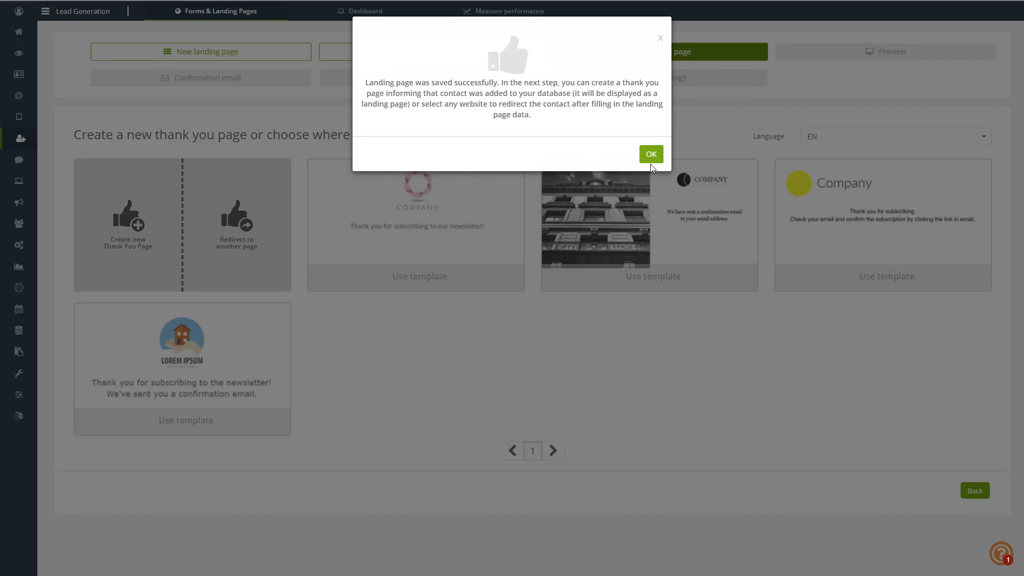
pyautogui.click(651, 154)
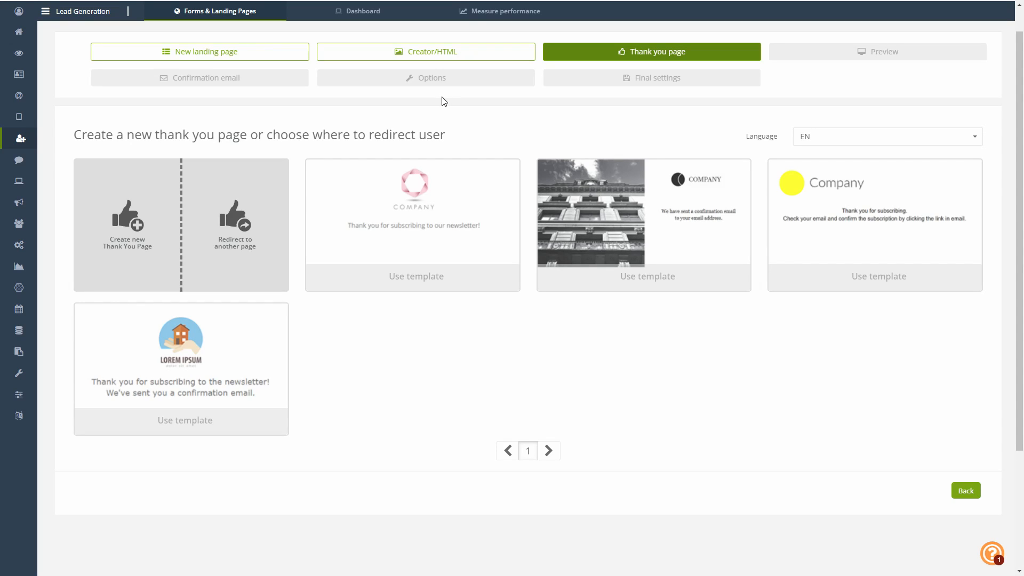
# - Choose redirecting to another page for the thank you page and select the option to enter a URL that opens in a new tab
pyautogui.click(238, 212)
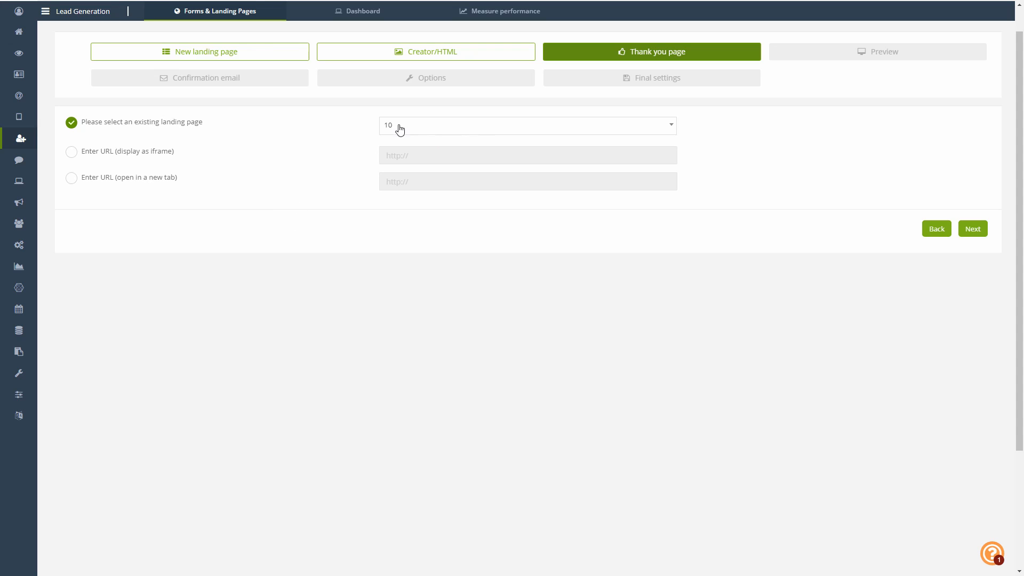
pyautogui.click(71, 153)
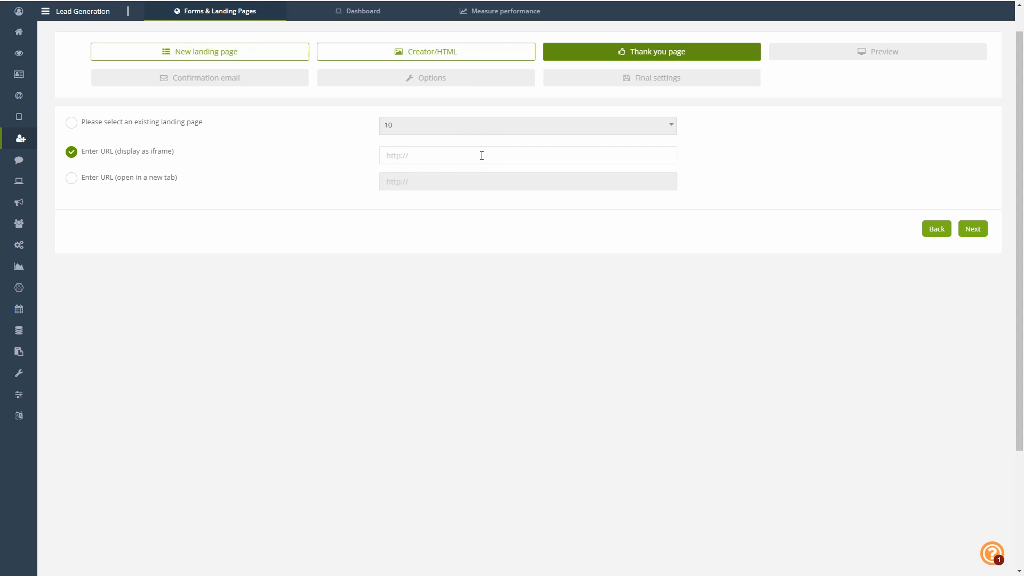
pyautogui.click(71, 179)
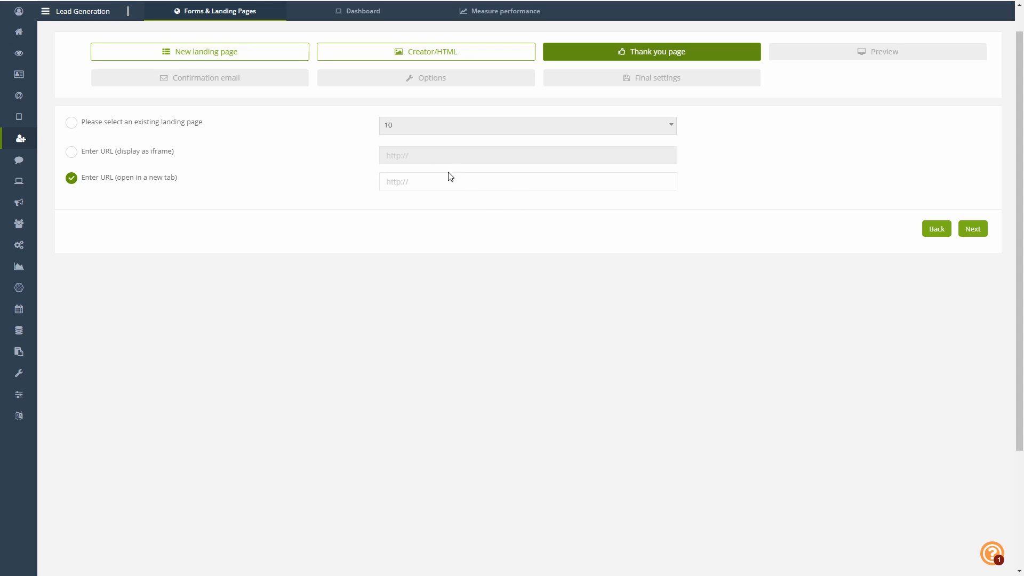
# - Leave the redirect settings, start creating a new blank thank you page and show its basic widgets
pyautogui.click(936, 230)
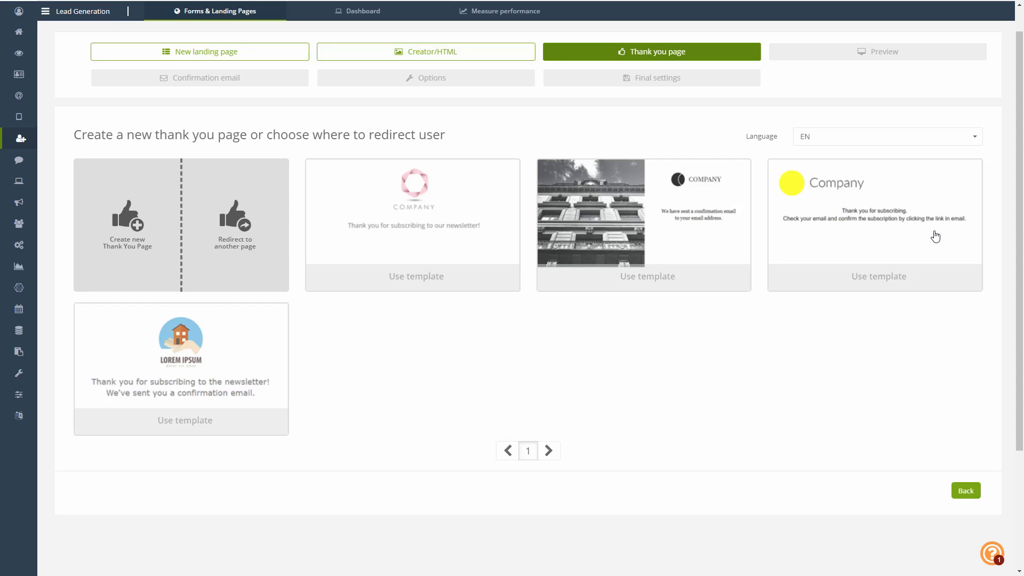
pyautogui.click(139, 263)
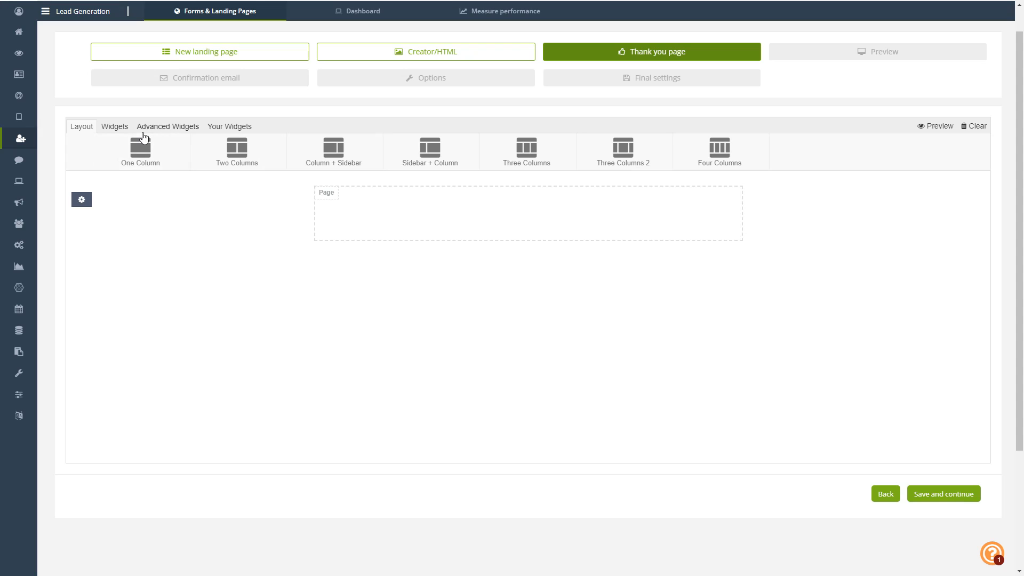
pyautogui.click(119, 128)
pyautogui.click(179, 127)
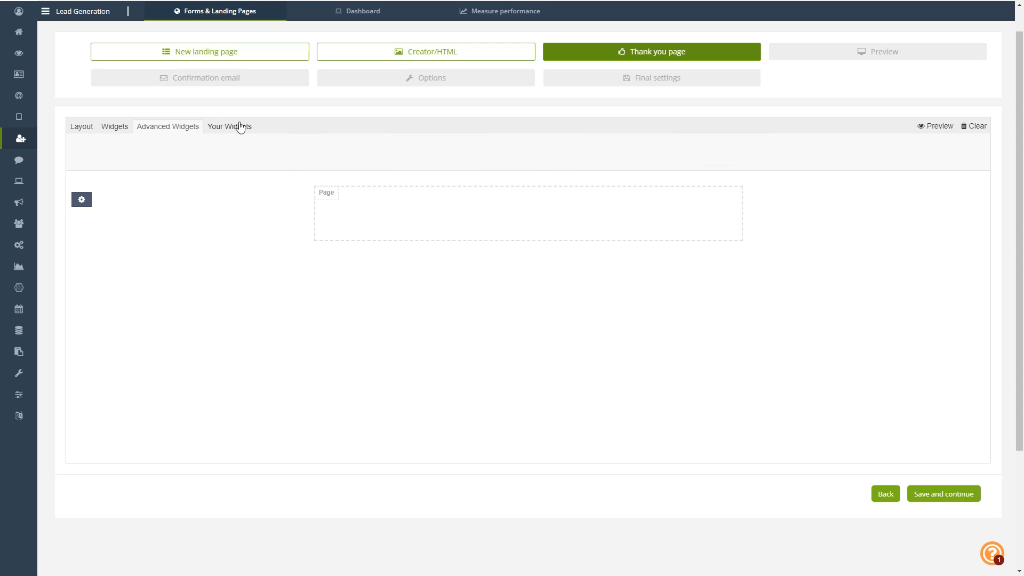
pyautogui.click(116, 131)
# - Place an Image widget on the thank you page and fill it with file_name_9.jpg from the image gallery
pyautogui.moveTo(328, 153); pyautogui.dragTo(496, 225)
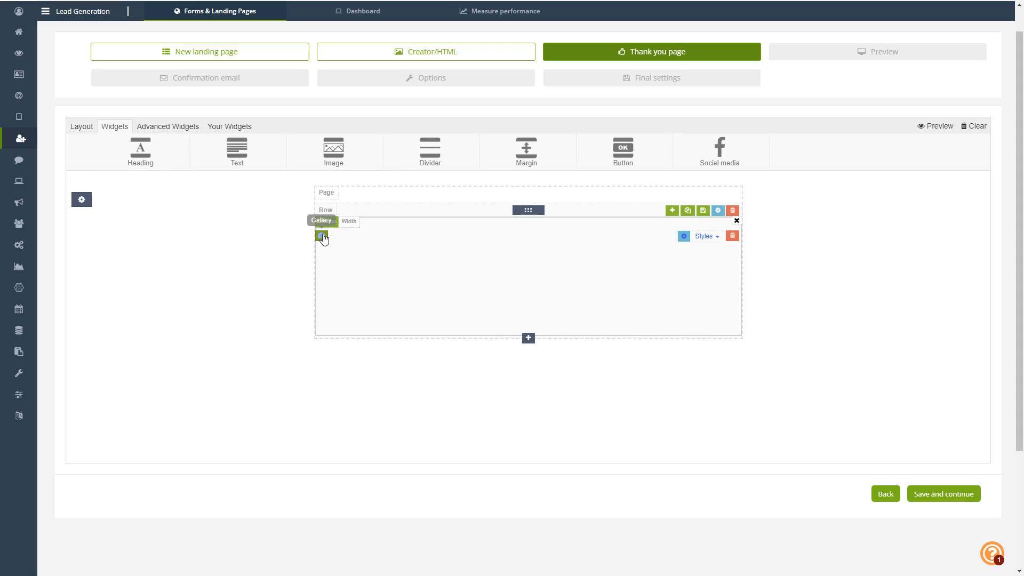
pyautogui.click(322, 237)
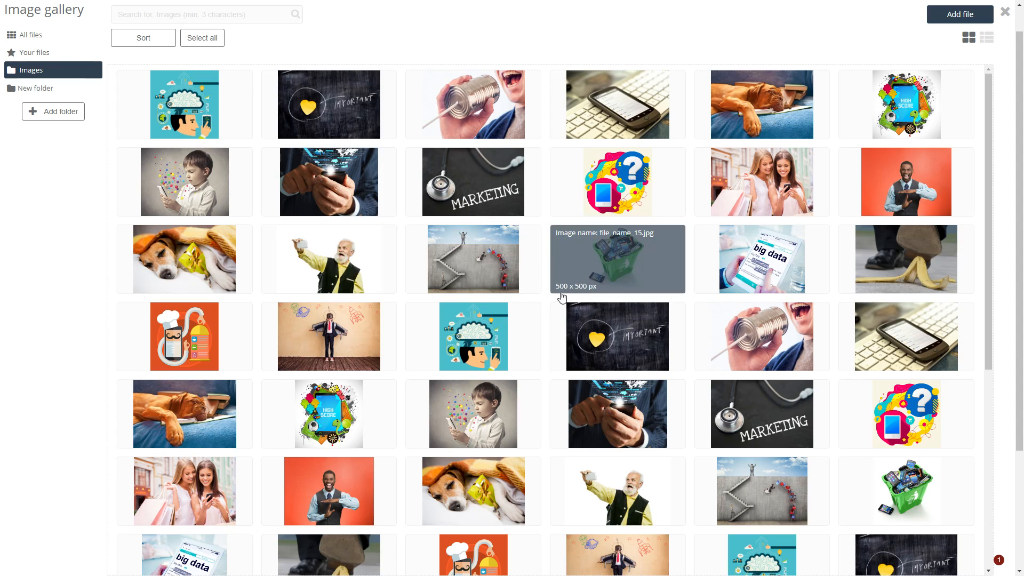
pyautogui.click(608, 197)
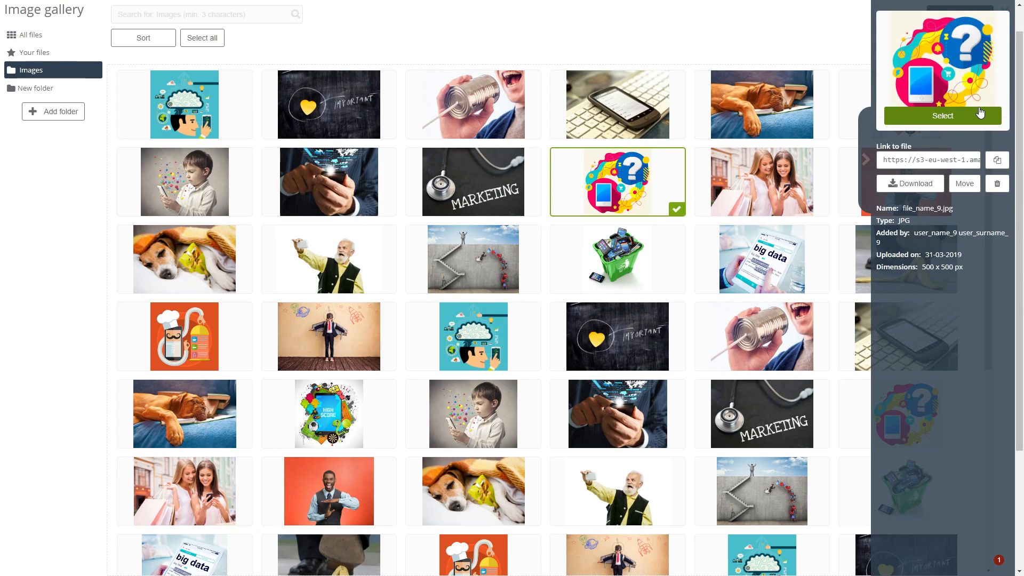
pyautogui.click(981, 114)
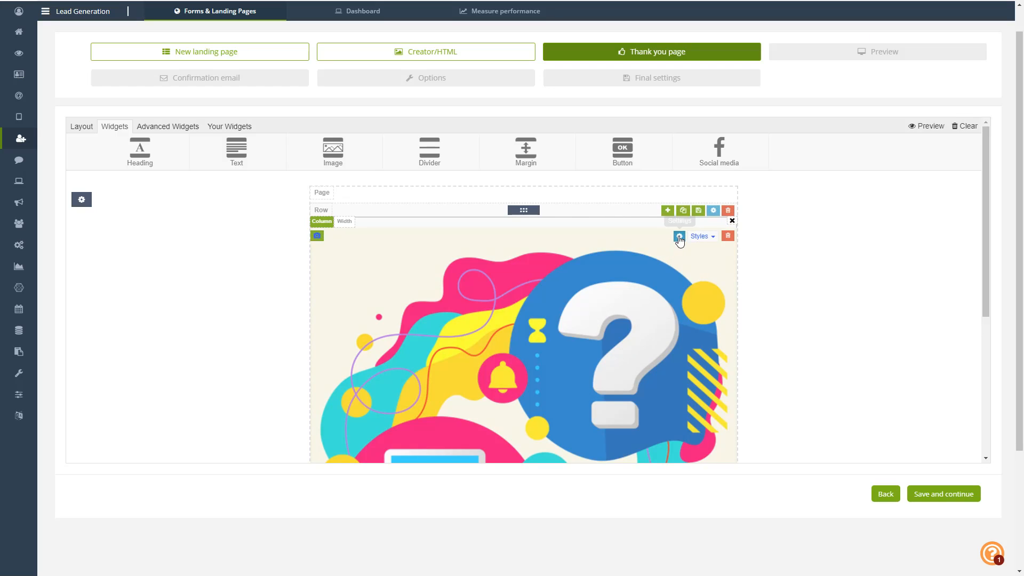
# - Reduce the size of the thank you page image in its settings so it is narrower than the column
pyautogui.click(679, 236)
pyautogui.scroll(-2, 533, 290)
pyautogui.click(482, 272)
pyautogui.click(643, 352)
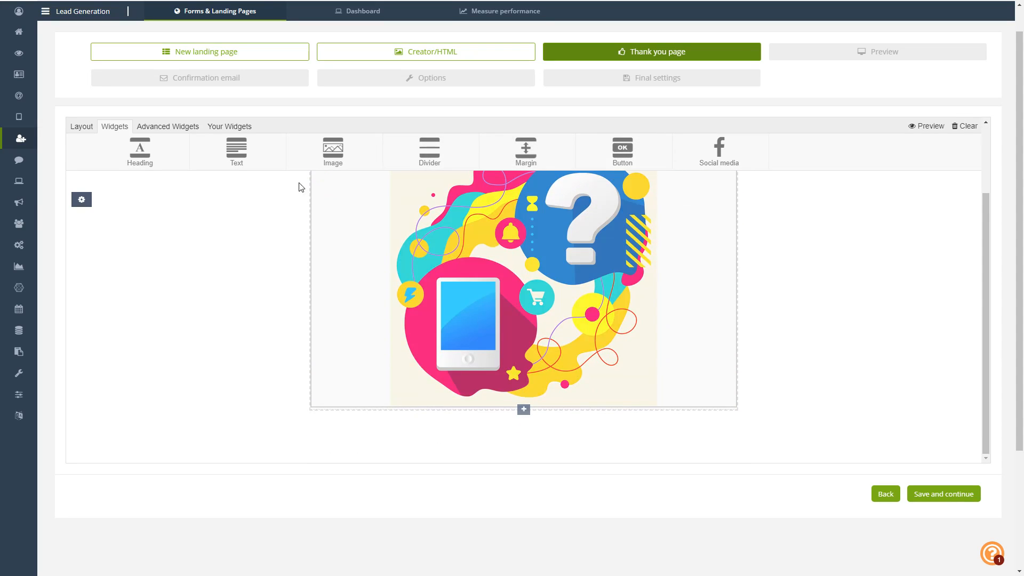
# - Add a Heading widget below the image and replace its placeholder text with "Thanks!"
pyautogui.moveTo(136, 150); pyautogui.dragTo(507, 405)
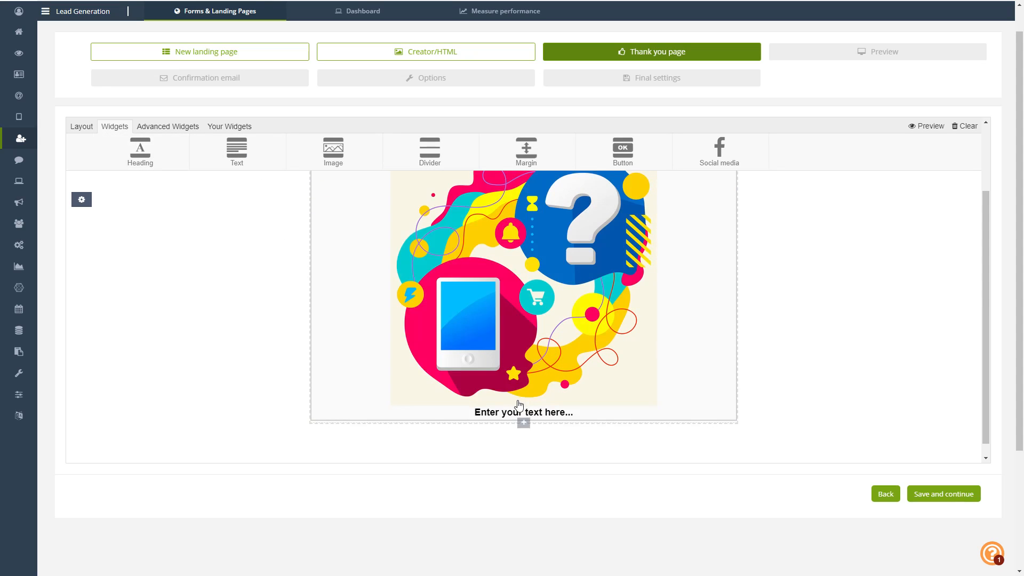
pyautogui.click(568, 409)
pyautogui.tripleClick(569, 412)
pyautogui.write('Thanks!')
pyautogui.click(644, 434)
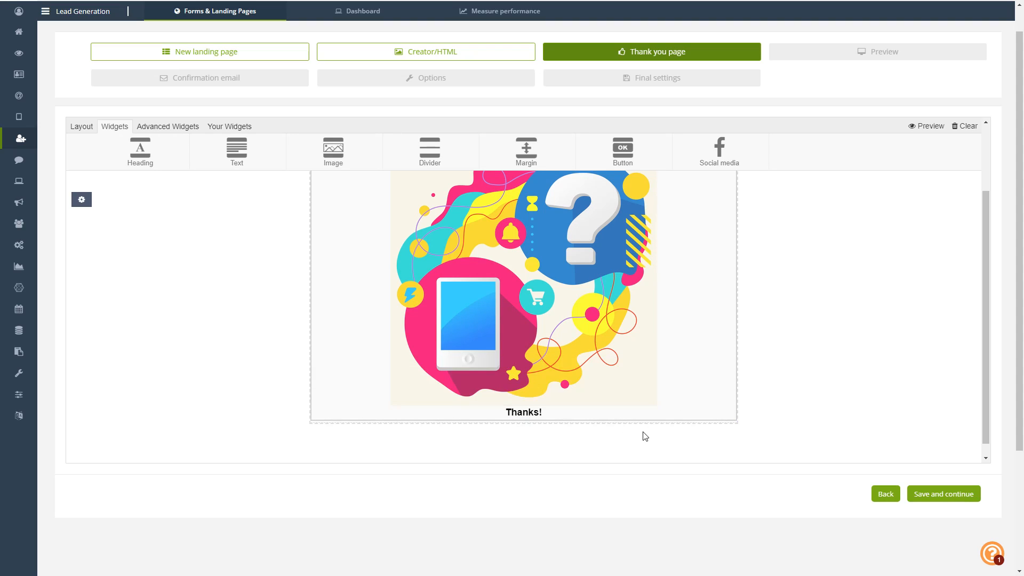
# - Save the thank you page and complete the preview stage to reach the confirmation email settings
pyautogui.click(930, 495)
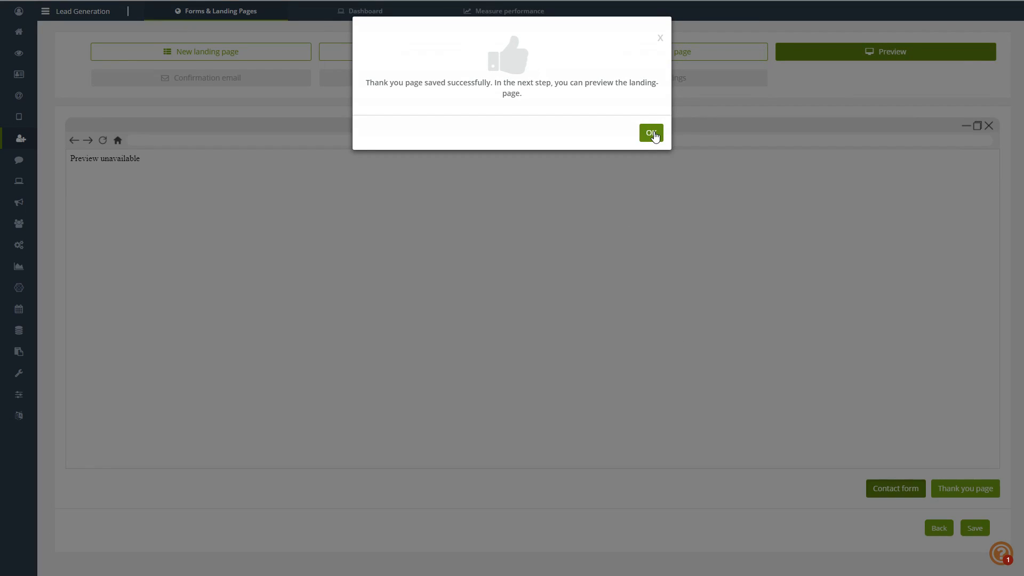
pyautogui.click(652, 133)
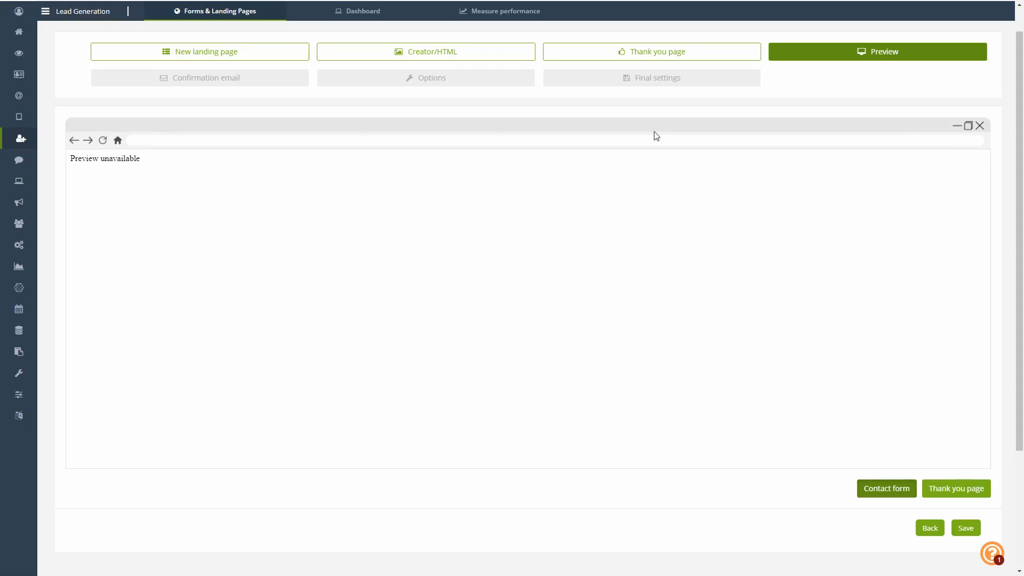
pyautogui.click(881, 492)
pyautogui.click(971, 504)
pyautogui.click(654, 143)
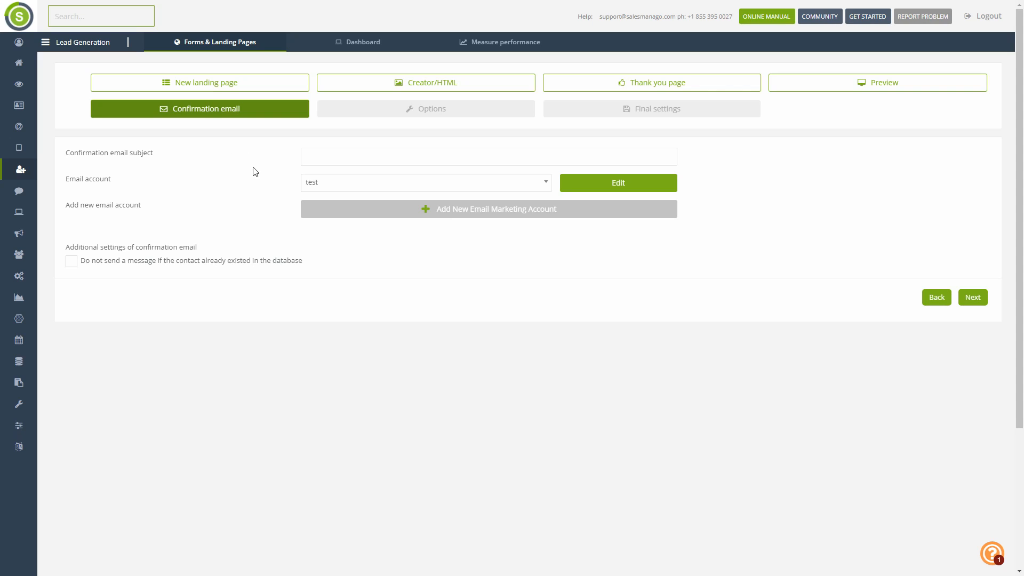
# - Set the confirmation email subject to "Just one more step to finish your subscription!", keep the test email account and continue to the templates
pyautogui.click(340, 156)
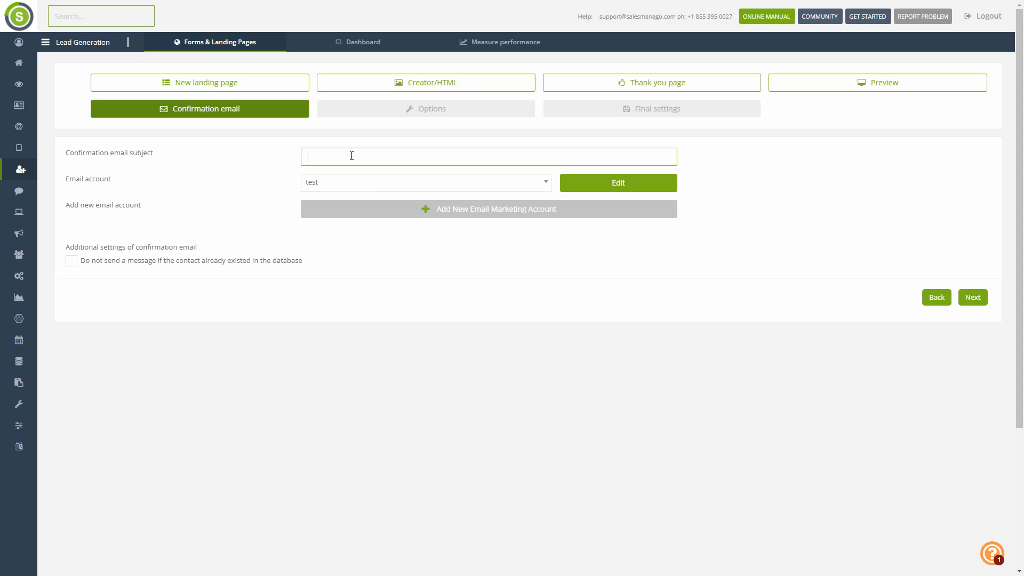
pyautogui.write('ust one more step to finish your subscription!')
pyautogui.click(373, 185)
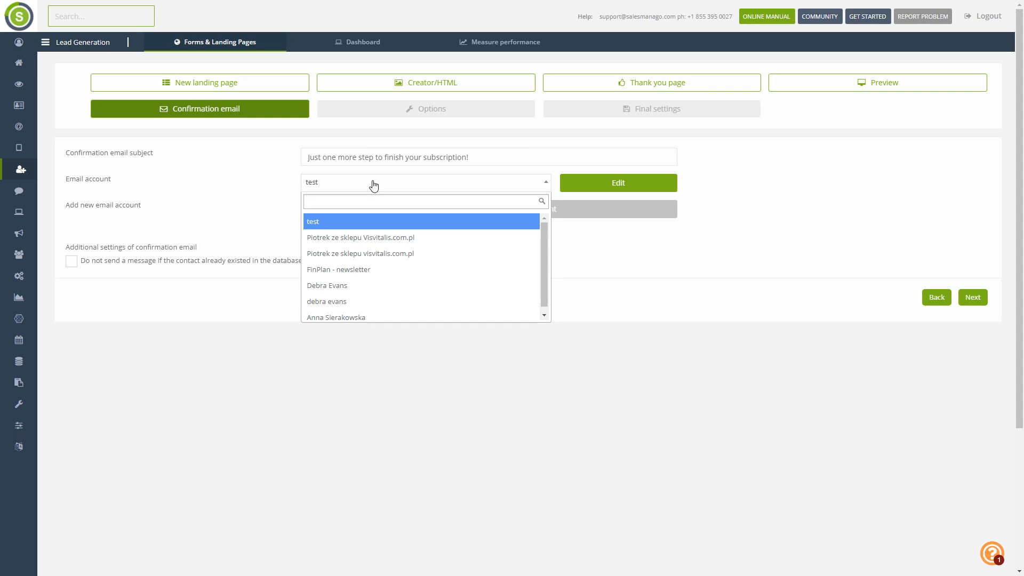
pyautogui.click(374, 185)
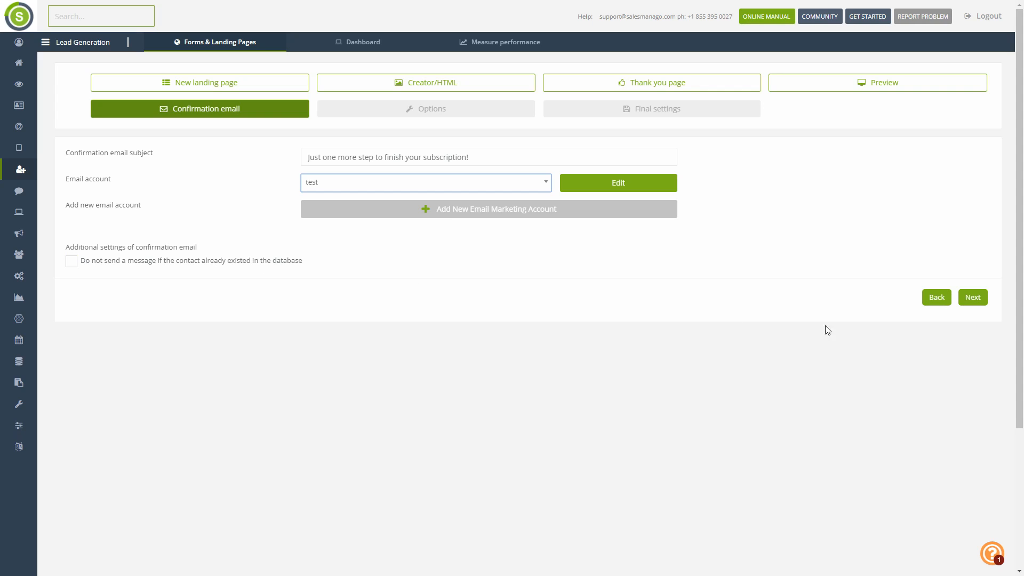
pyautogui.click(973, 297)
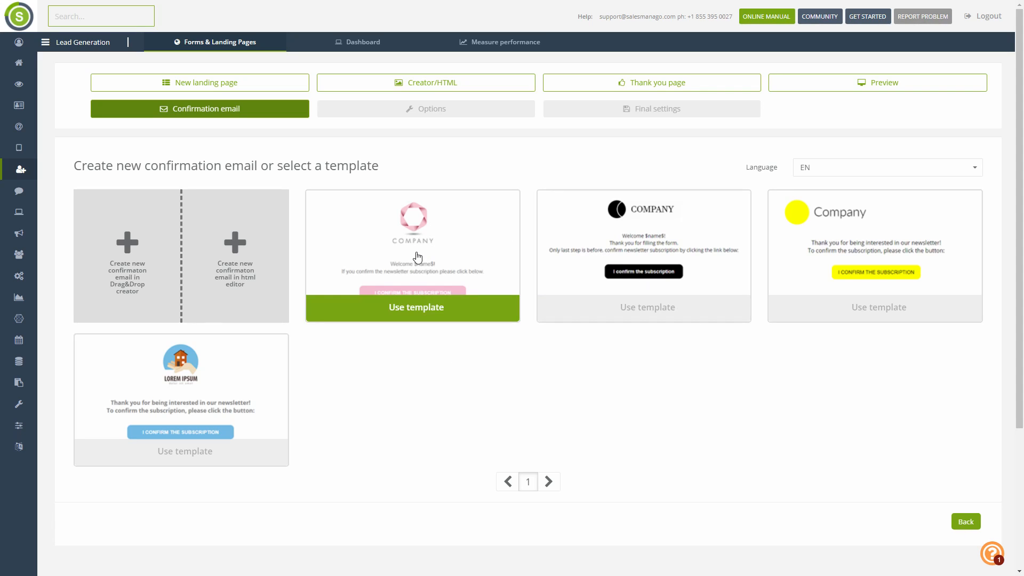
# - Load the template with the black COMPANY logo and black confirmation button as the confirmation email
pyautogui.click(628, 256)
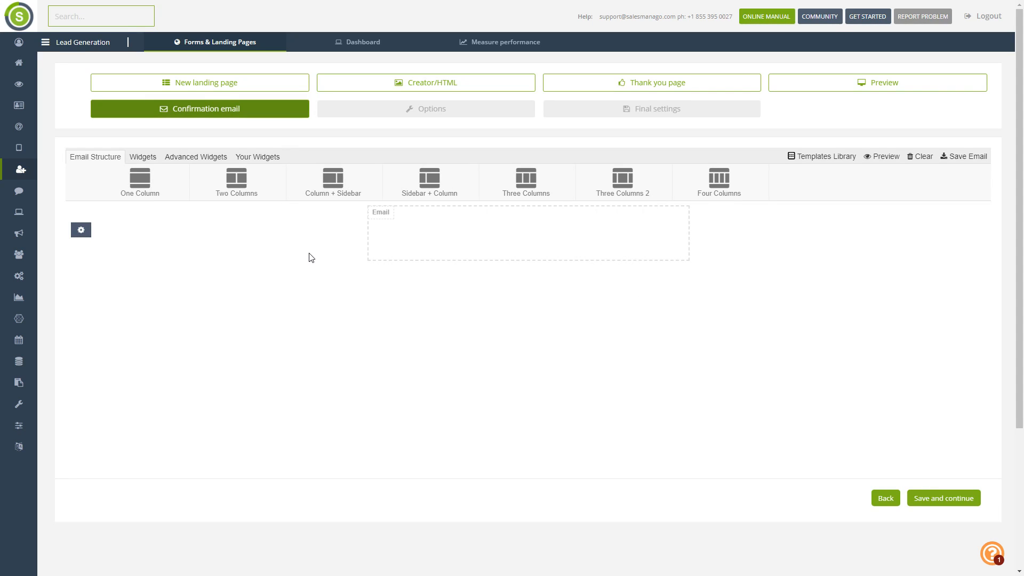
pyautogui.scroll(-1, 311, 258)
pyautogui.scroll(1, 314, 256)
pyautogui.click(885, 499)
pyautogui.click(610, 267)
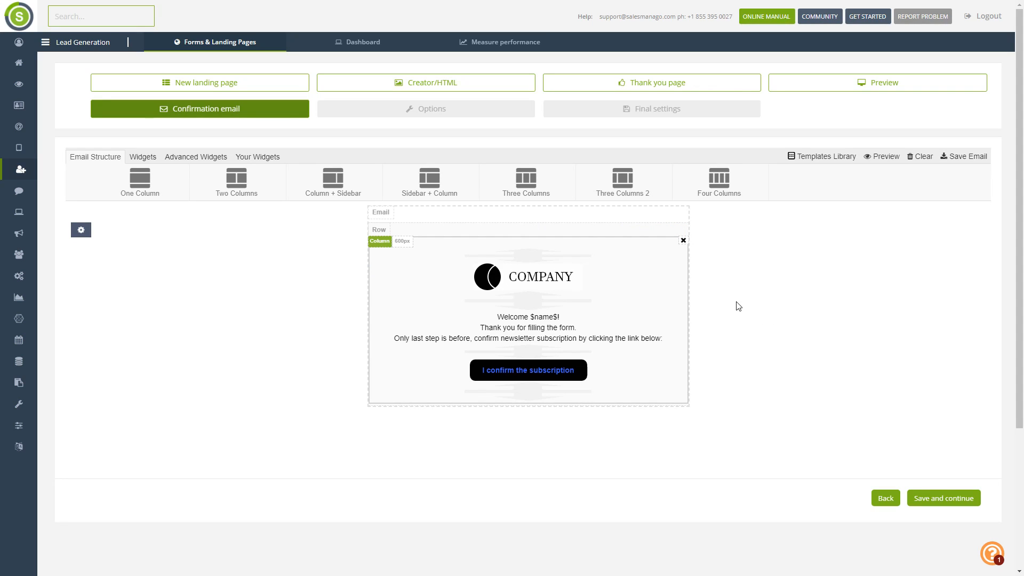
# - Look through the email's basic and advanced widgets and check the link settings of the "I confirm the subscription" button
pyautogui.click(143, 157)
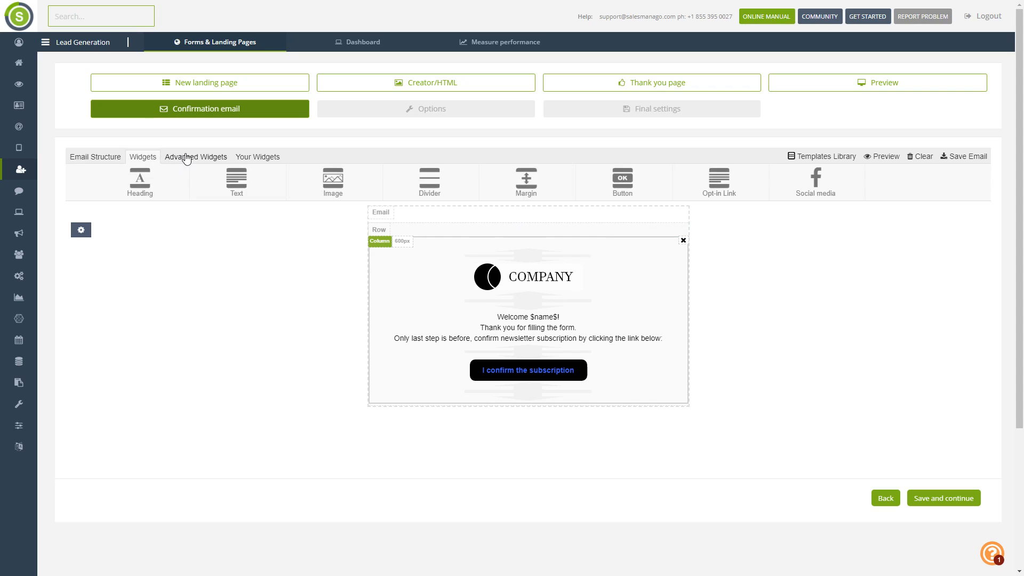
pyautogui.click(186, 158)
pyautogui.click(148, 156)
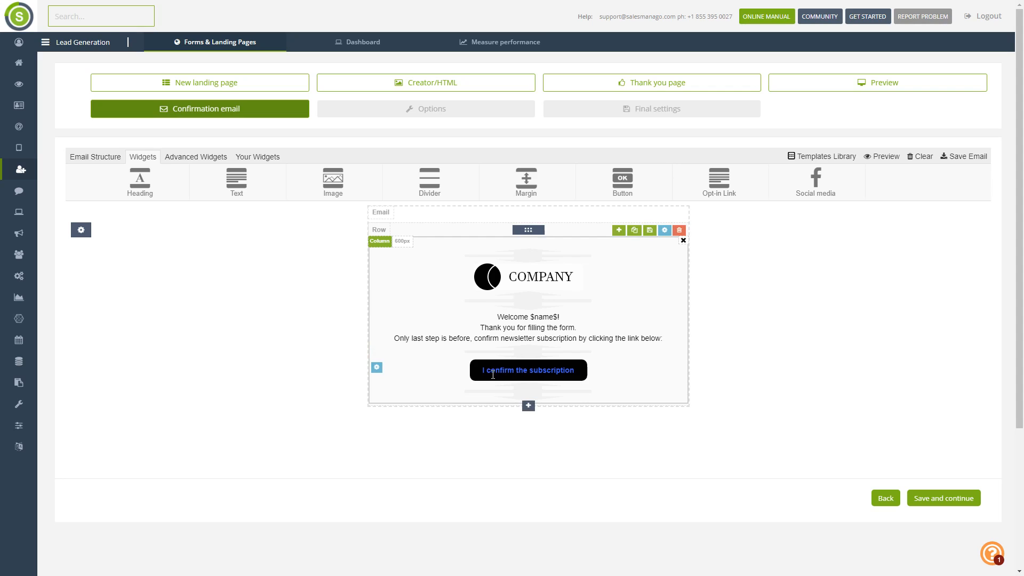
pyautogui.click(526, 372)
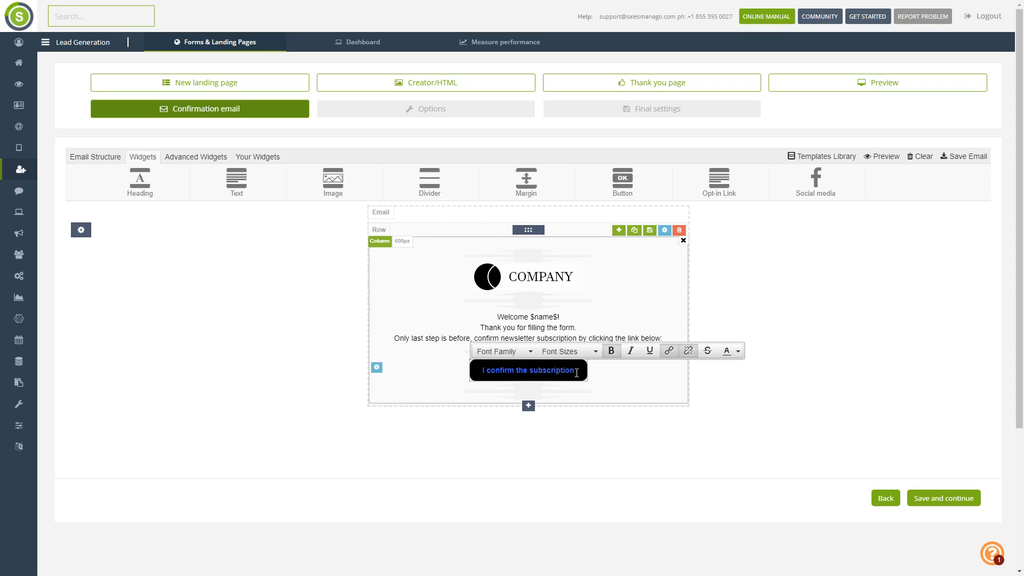
pyautogui.moveTo(576, 373); pyautogui.dragTo(482, 371)
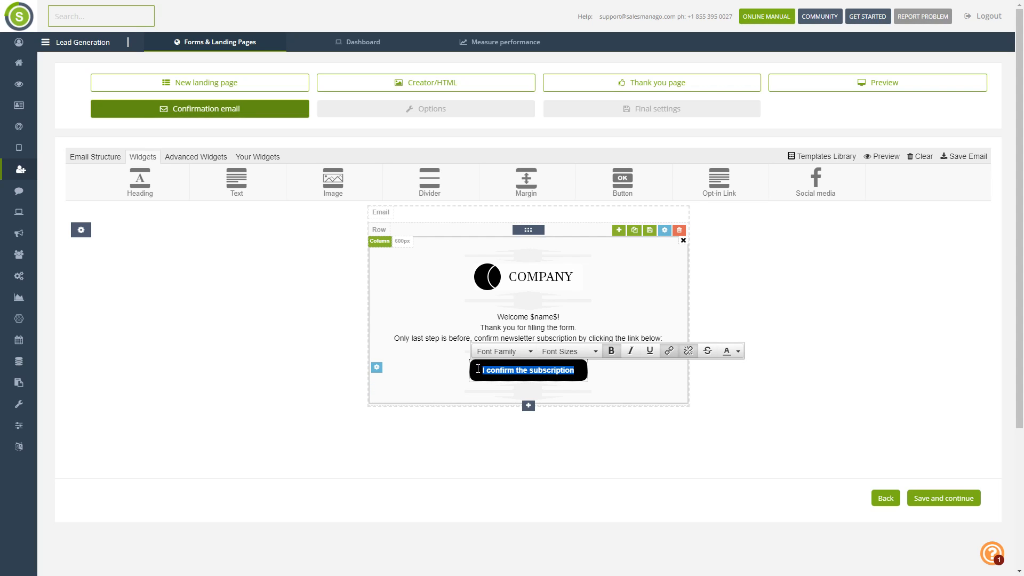
pyautogui.click(669, 351)
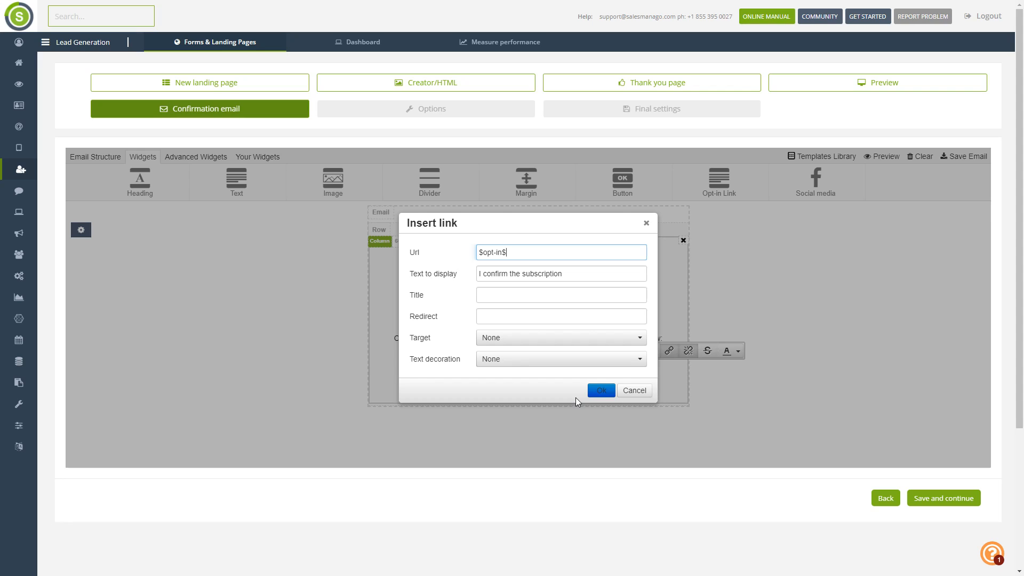
pyautogui.scroll(-1, 624, 374)
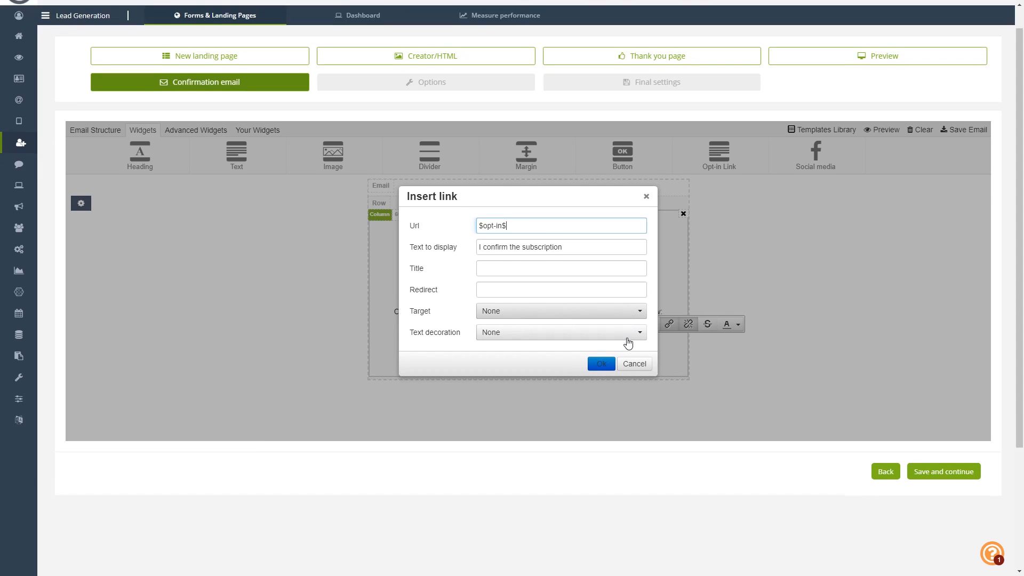
pyautogui.click(633, 338)
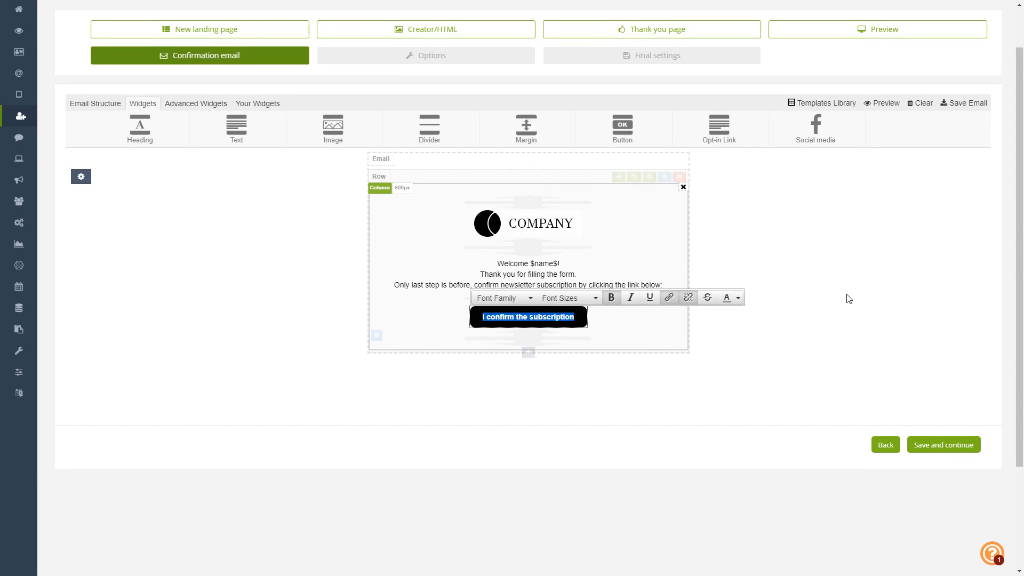
# - Save the confirmation email and continue to the options stage
pyautogui.scroll(1, 846, 297)
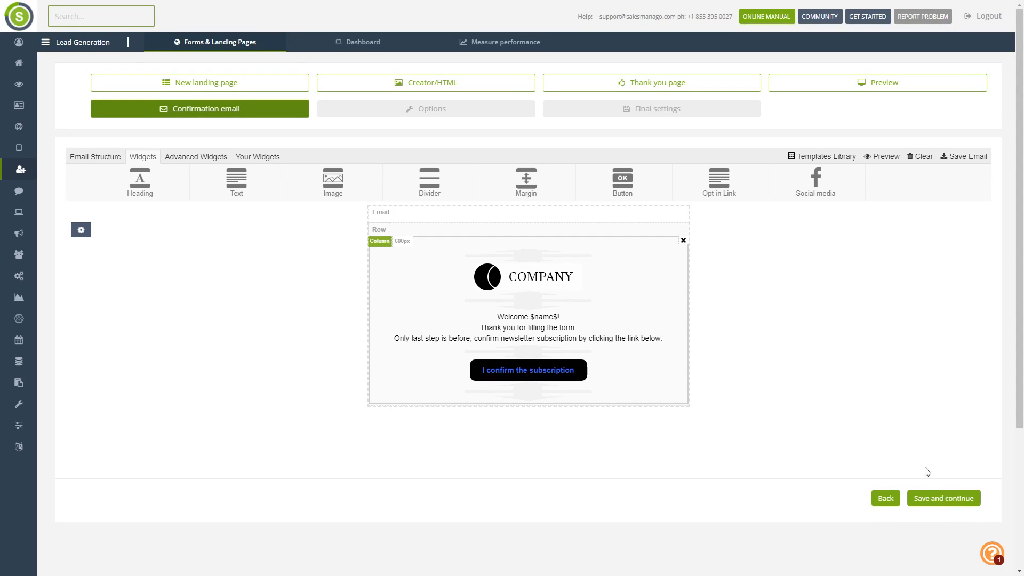
pyautogui.click(966, 499)
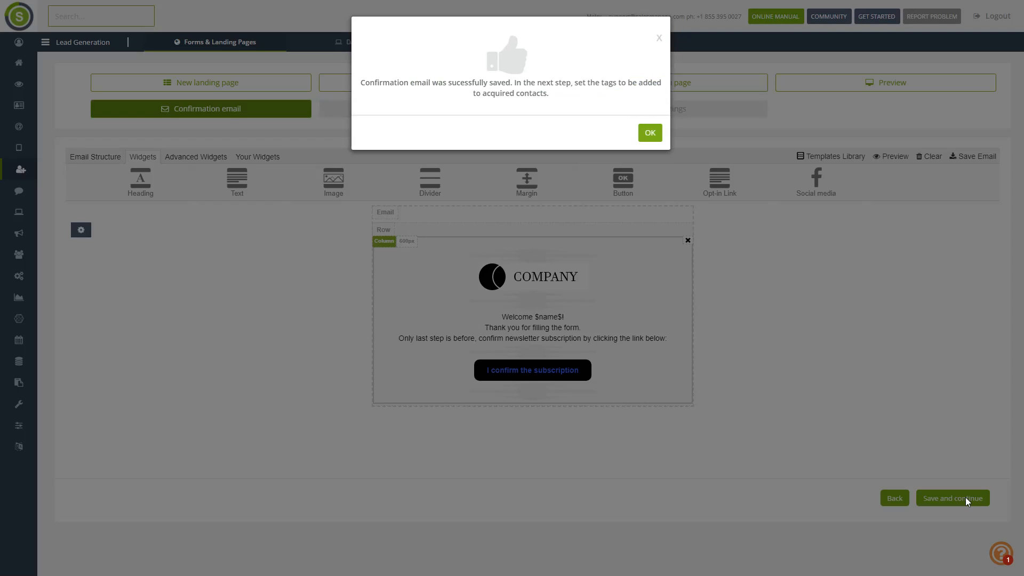
pyautogui.click(652, 133)
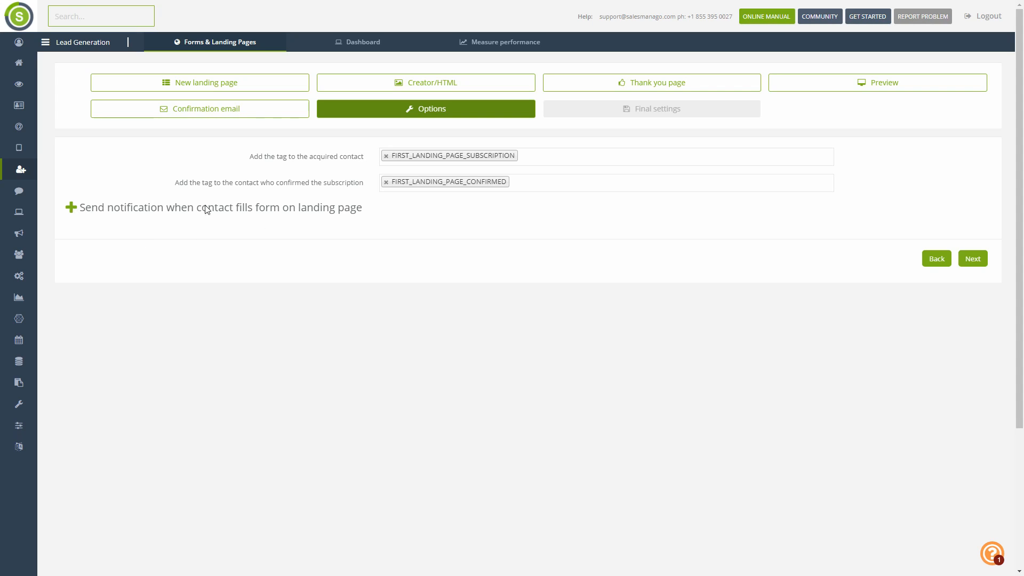
# - Expand the form notification settings, try notifying the owner and forwarding to other people, and clear both options
pyautogui.click(70, 209)
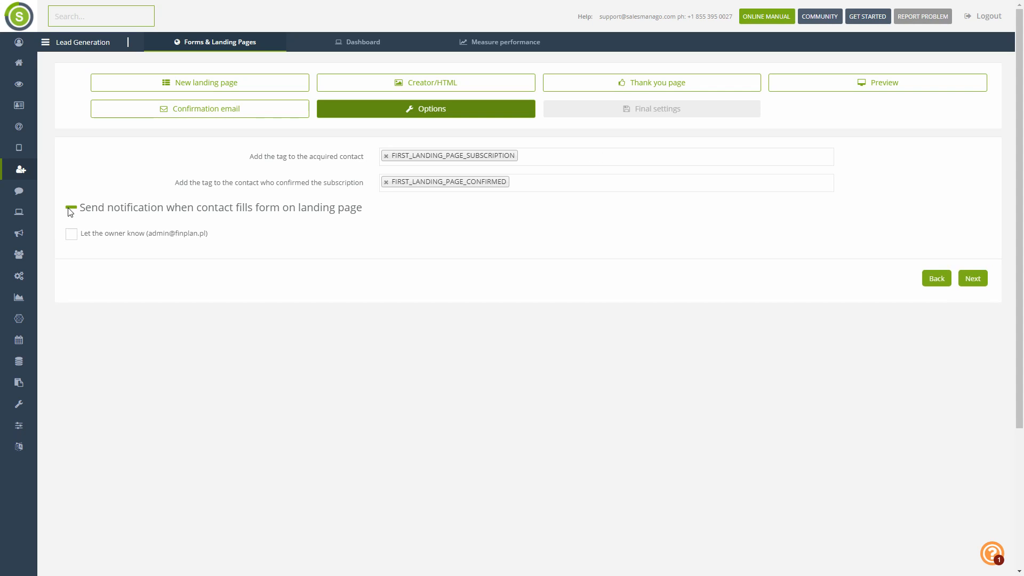
pyautogui.click(73, 237)
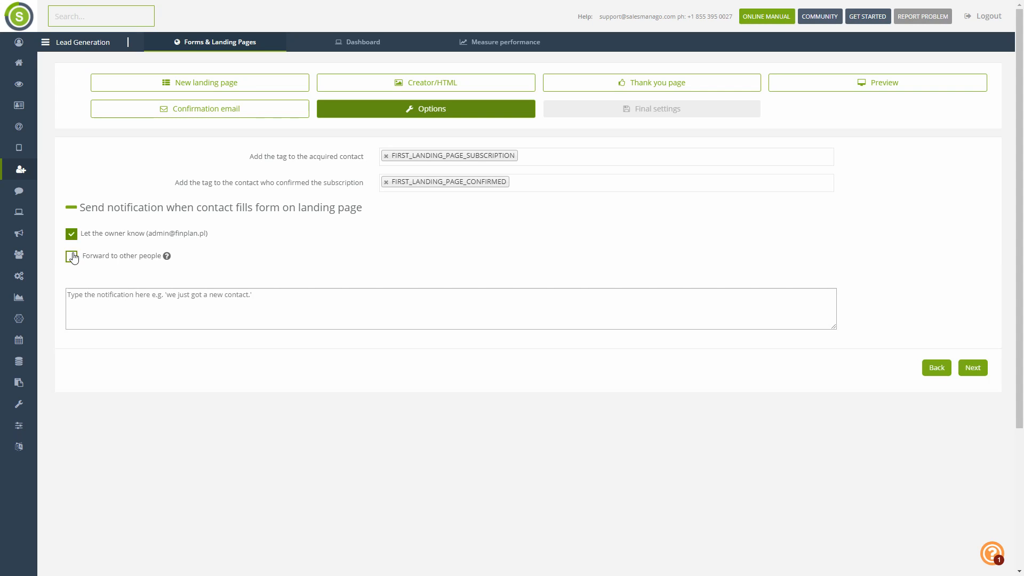
pyautogui.click(72, 257)
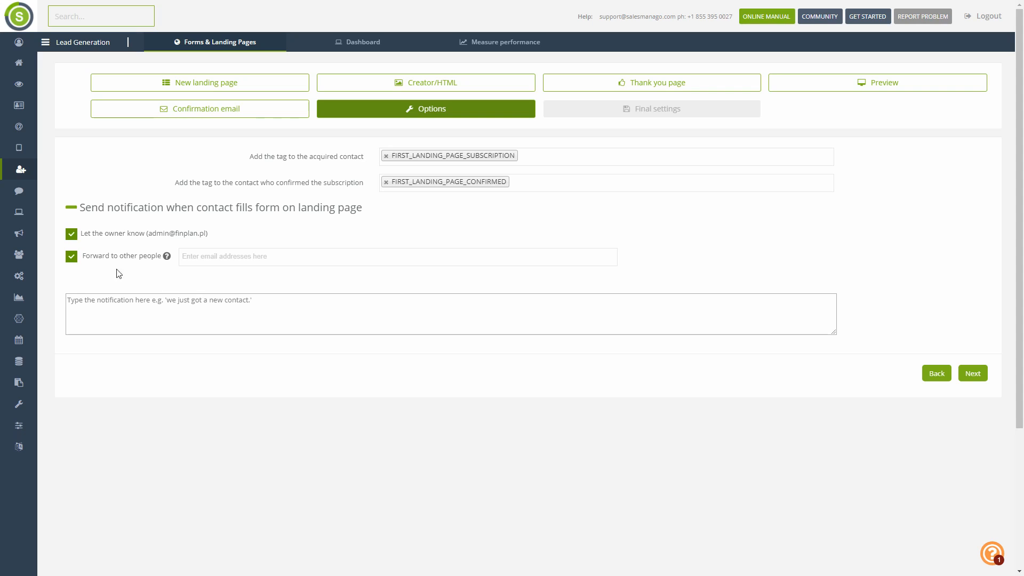
pyautogui.click(71, 257)
pyautogui.click(72, 234)
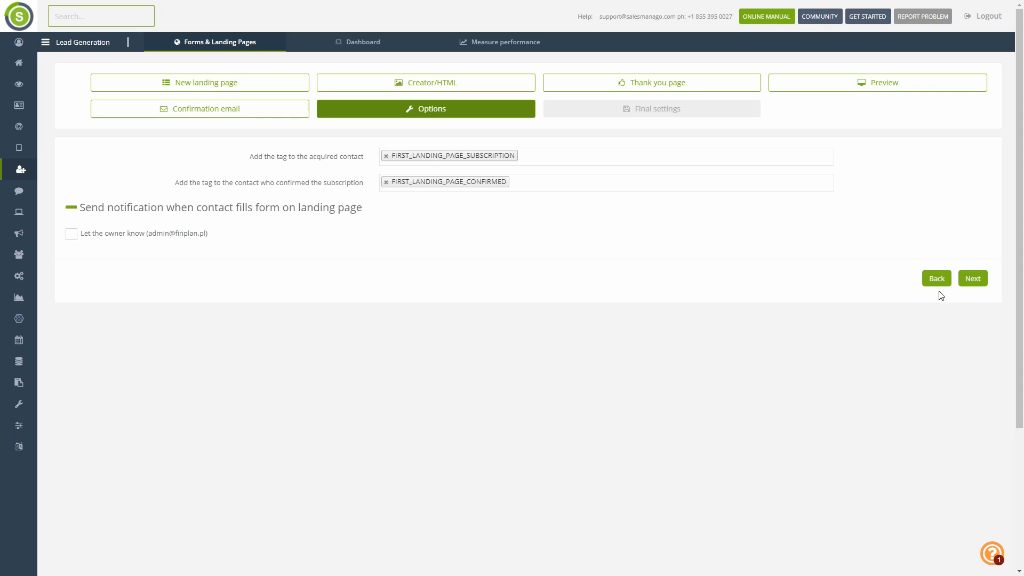
# - Continue to the final settings without notifications and select the landing page's full URL
pyautogui.click(972, 278)
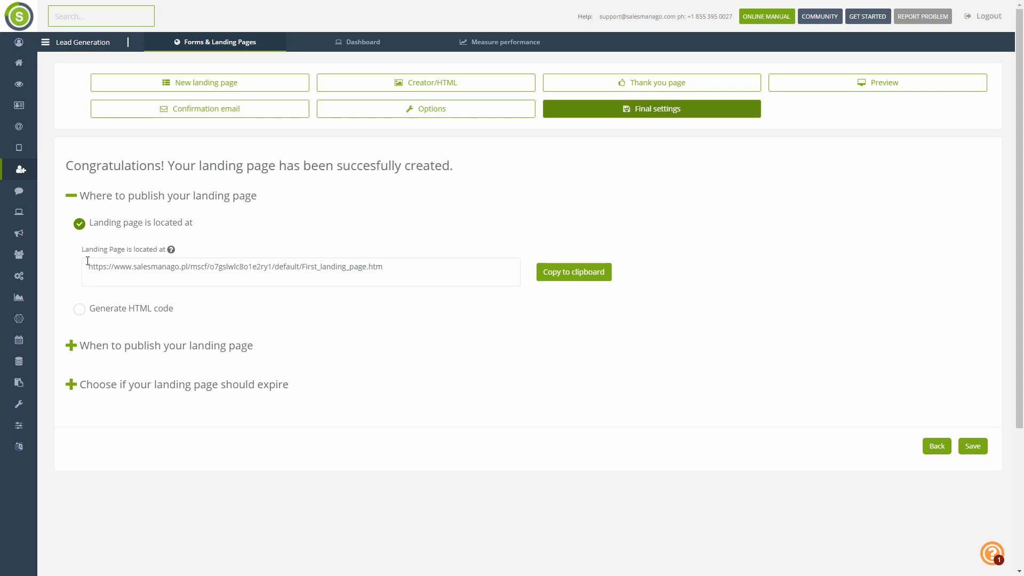
pyautogui.moveTo(88, 266); pyautogui.dragTo(407, 284)
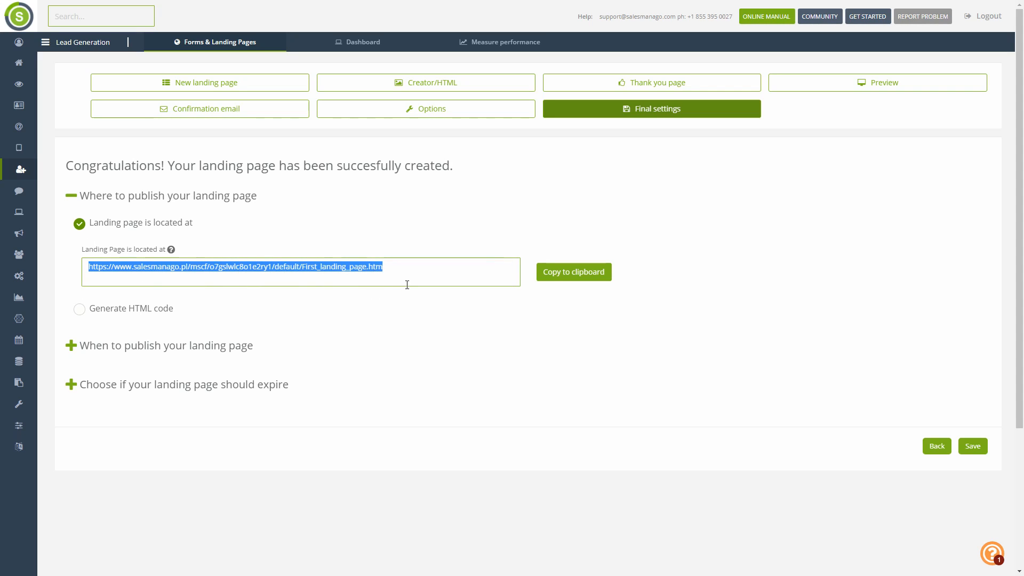
# - Check the option to generate HTML code for the landing page, and return to publishing at the page's own URL
pyautogui.click(79, 309)
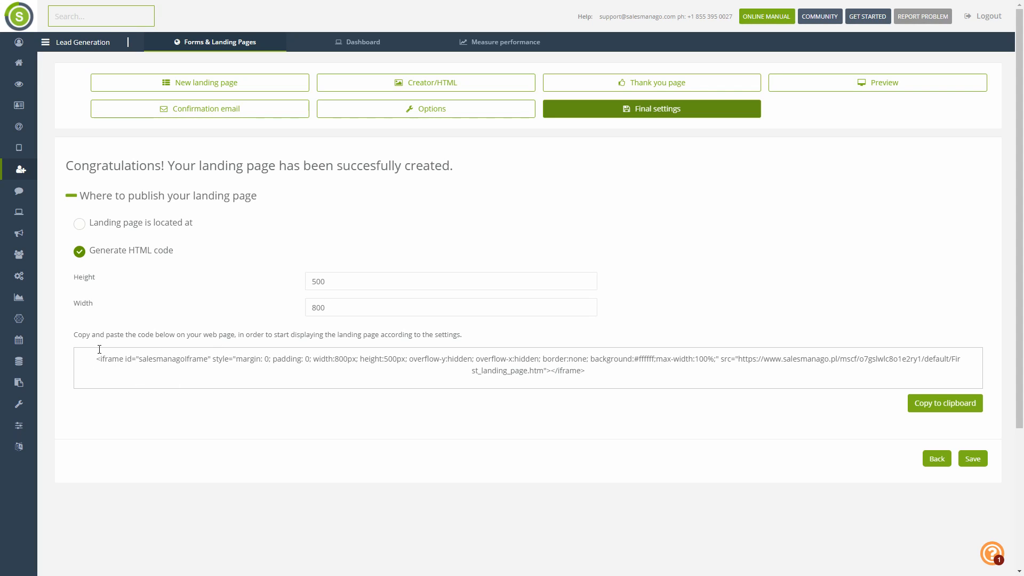
pyautogui.click(80, 224)
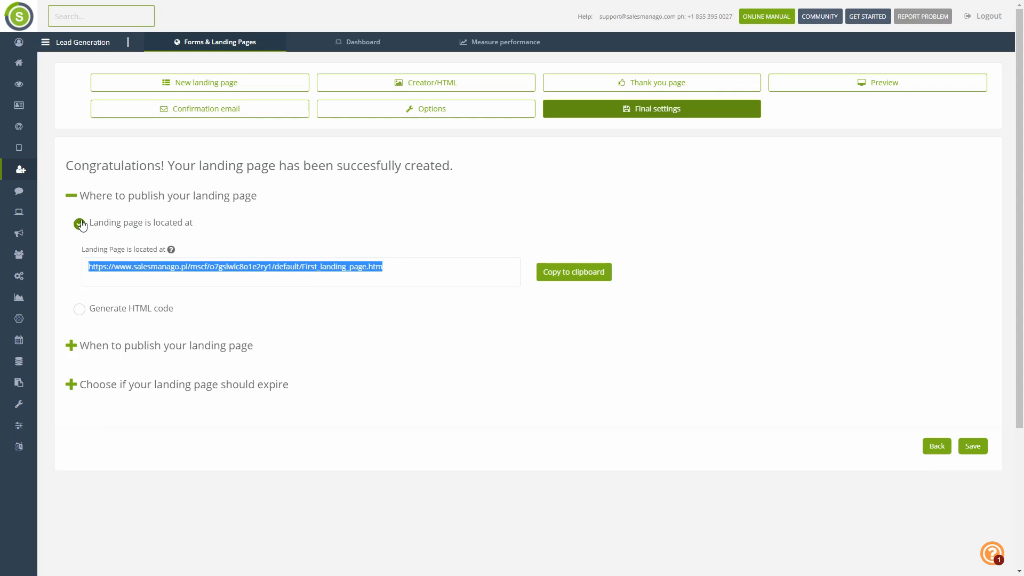
pyautogui.click(97, 268)
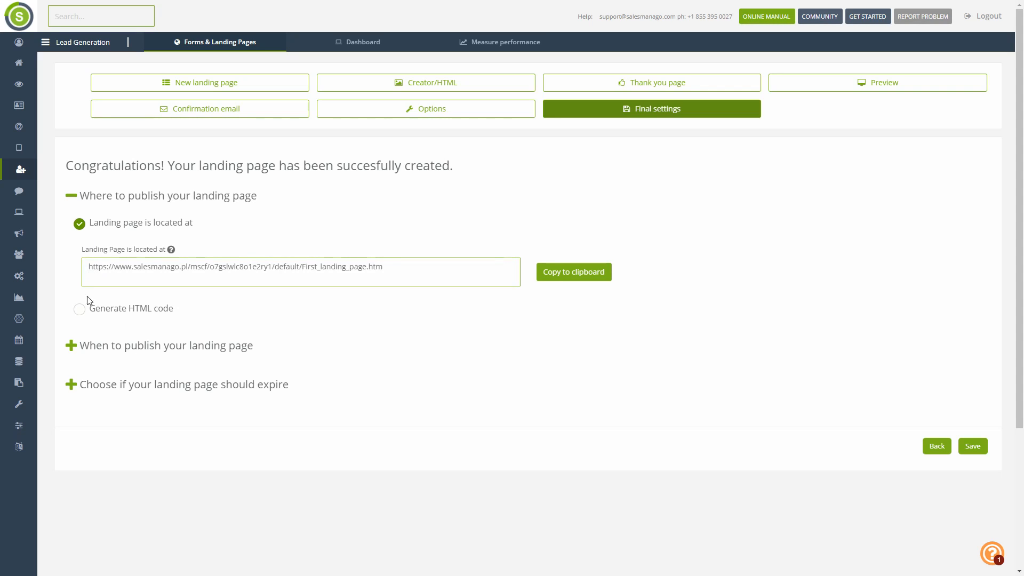
# - Set the publication time to Let me choose, with early visitors redirected to another URL, and collapse the publication timing settings
pyautogui.click(72, 348)
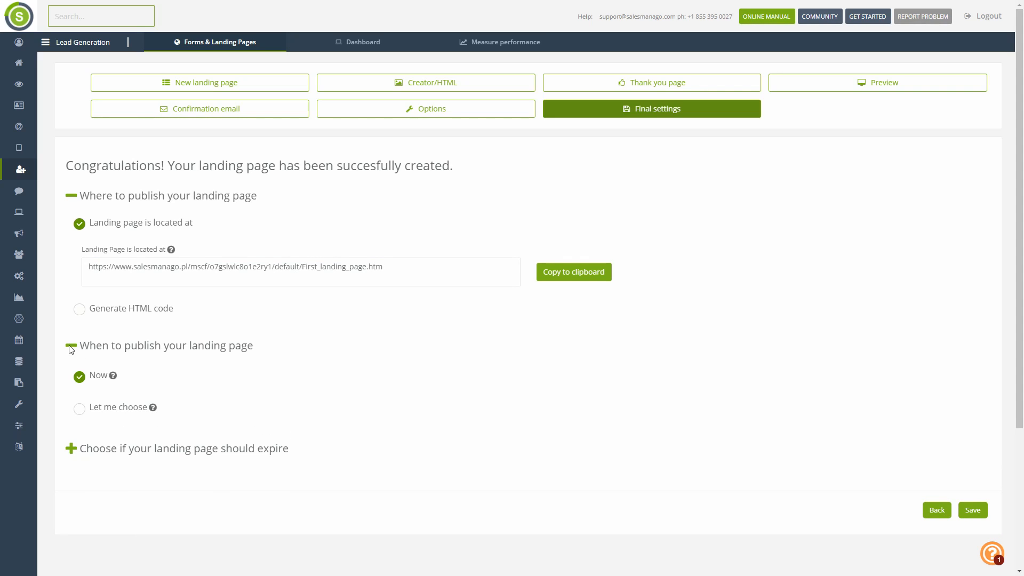
pyautogui.click(79, 409)
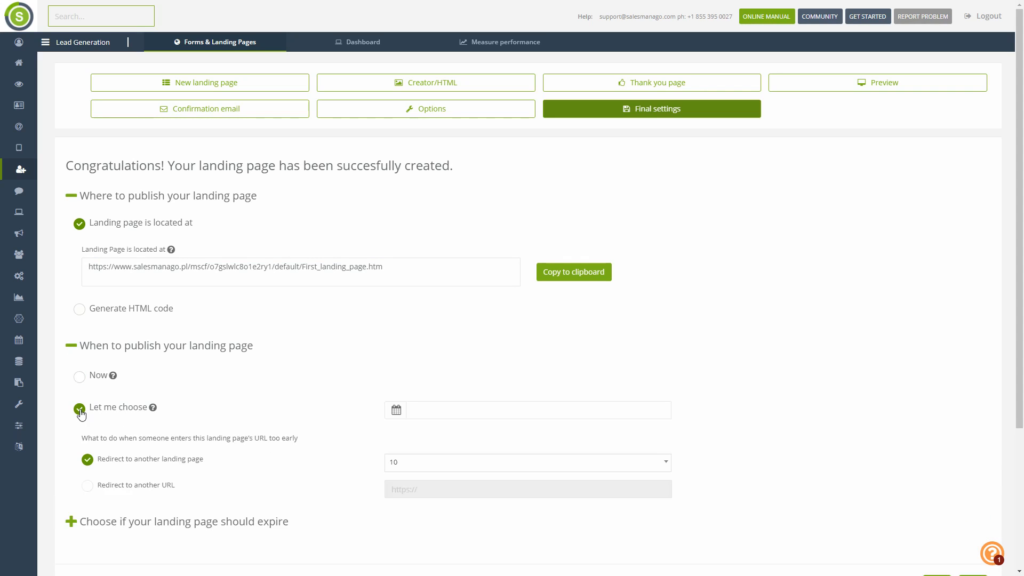
pyautogui.scroll(-3, 80, 414)
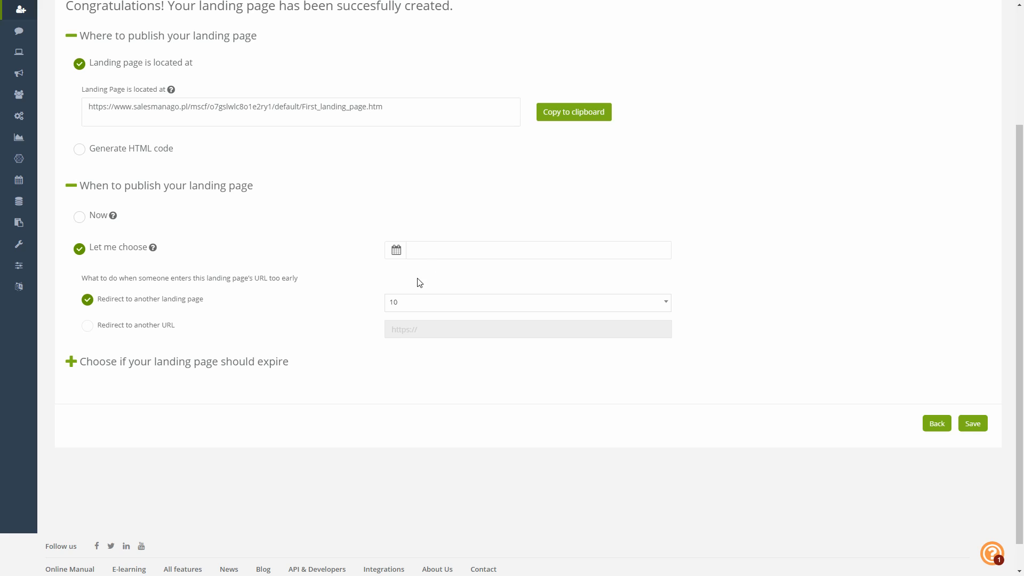
pyautogui.click(88, 328)
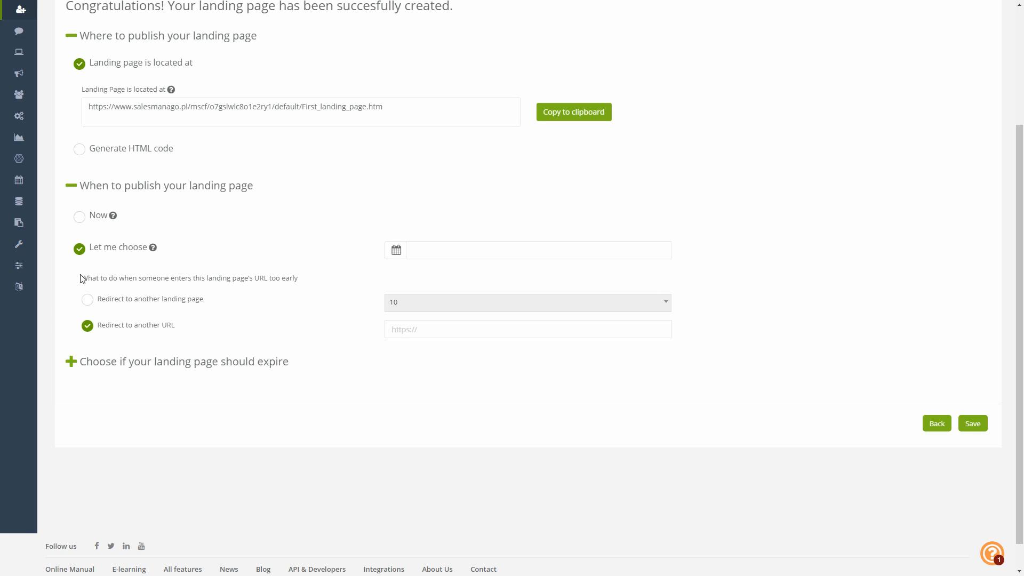
pyautogui.click(73, 187)
# - Expand the expiry settings, try the expiry date and the redirect on expiry, clear both options and collapse the section
pyautogui.click(71, 224)
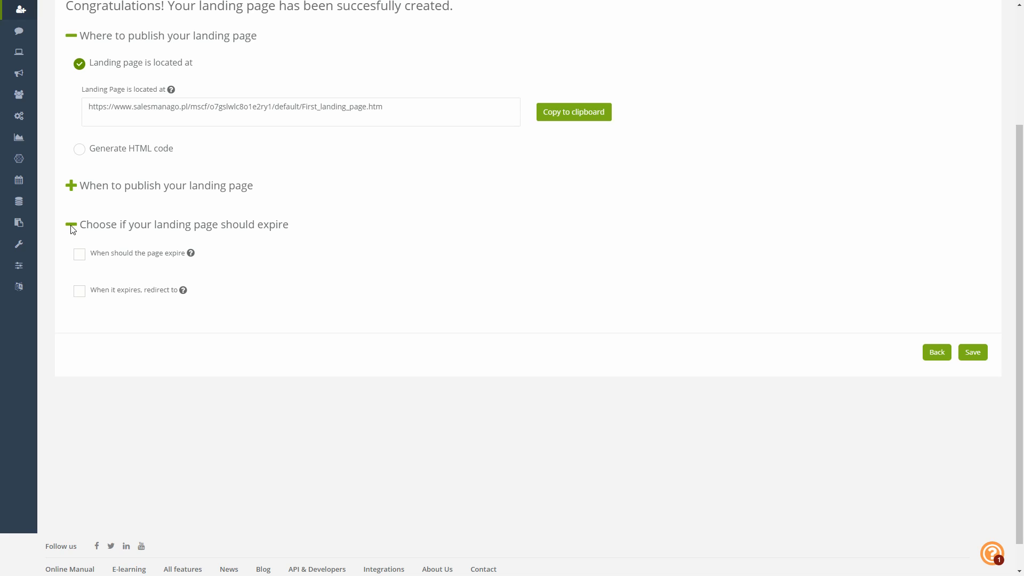
pyautogui.click(79, 256)
pyautogui.click(80, 293)
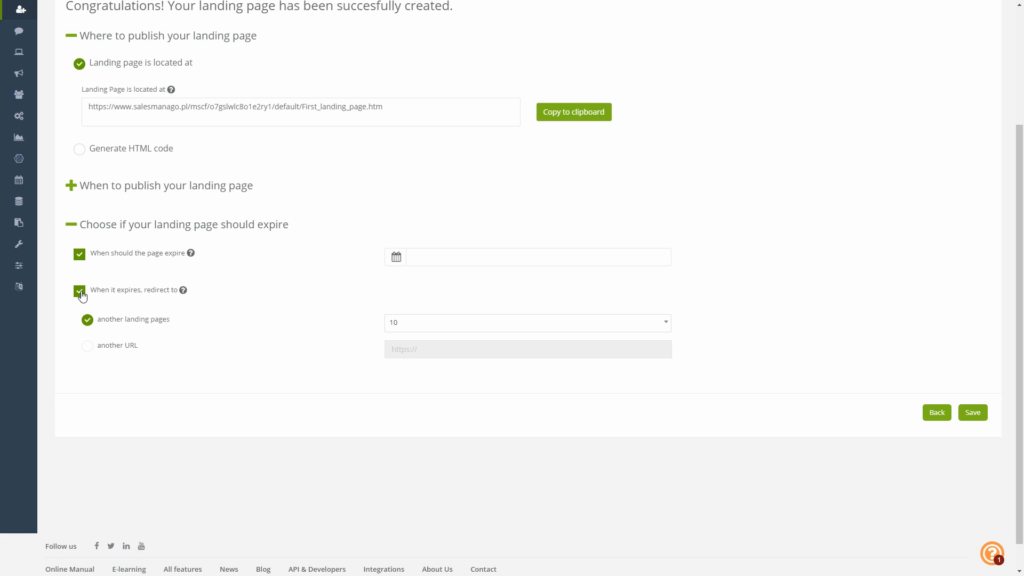
pyautogui.click(462, 259)
pyautogui.click(469, 237)
pyautogui.click(78, 254)
pyautogui.click(79, 290)
pyautogui.scroll(2, 68, 272)
pyautogui.click(69, 332)
# - Compare the URL and HTML code publishing options, and choose Generate HTML code for the landing page
pyautogui.click(80, 257)
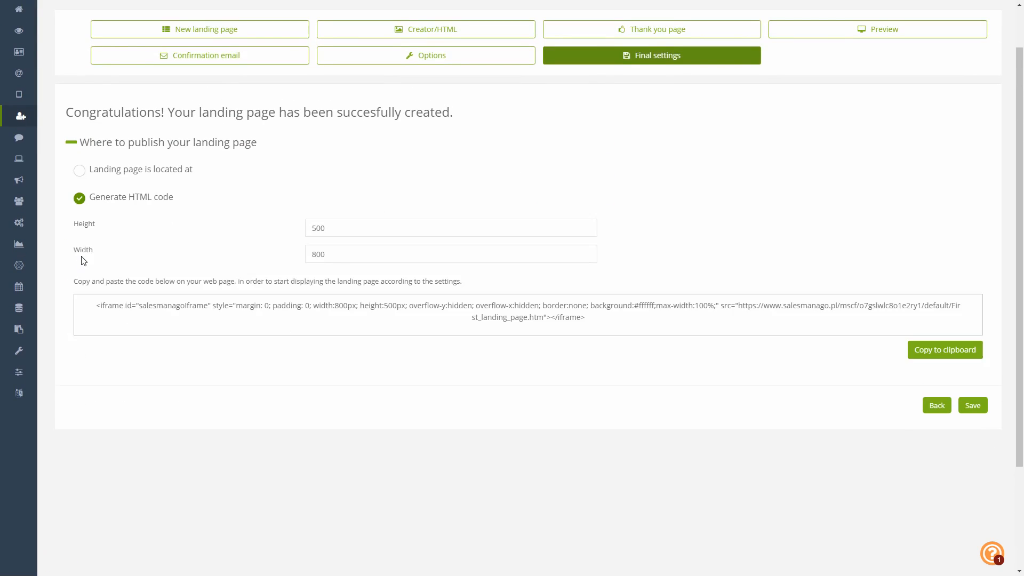
pyautogui.scroll(1, 604, 327)
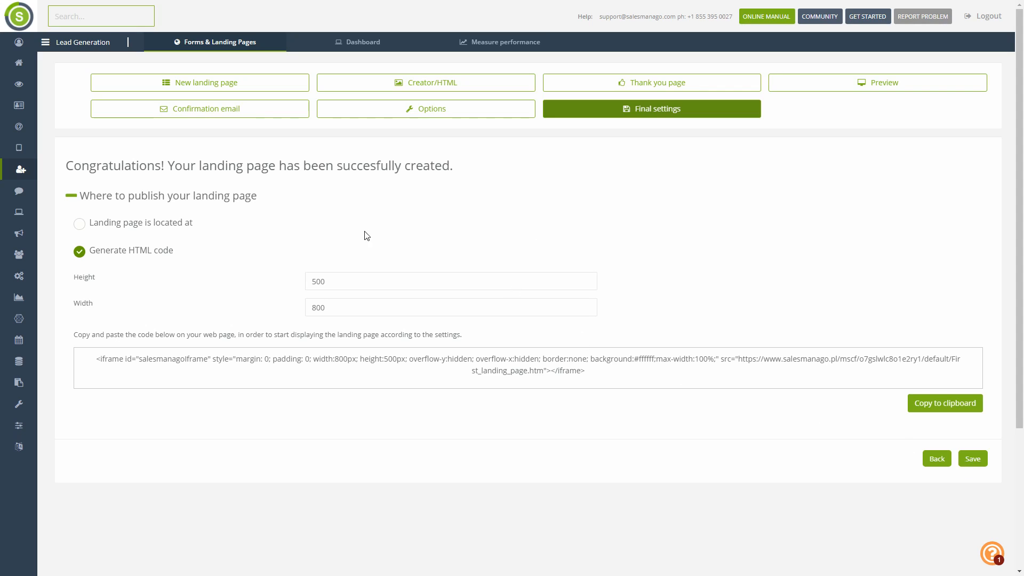
pyautogui.click(79, 224)
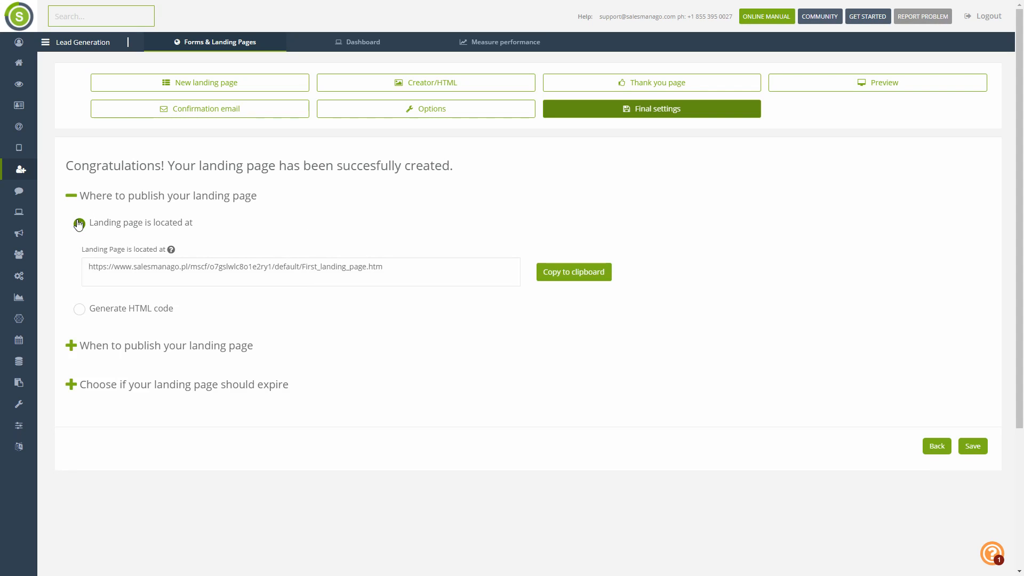
pyautogui.click(79, 309)
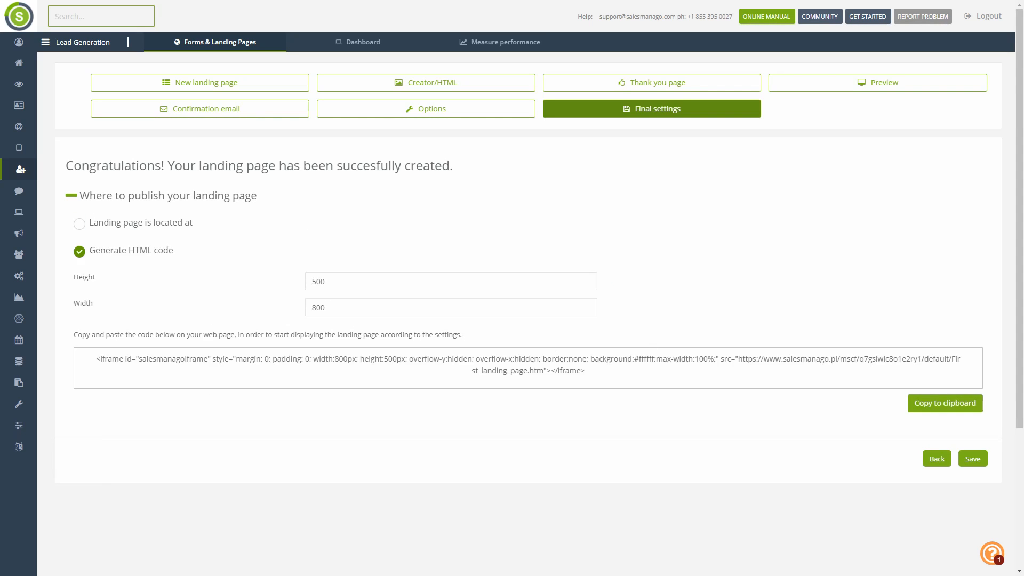
# - Save the landing page, go to the dashboard and look over the list of landing pages
pyautogui.click(974, 459)
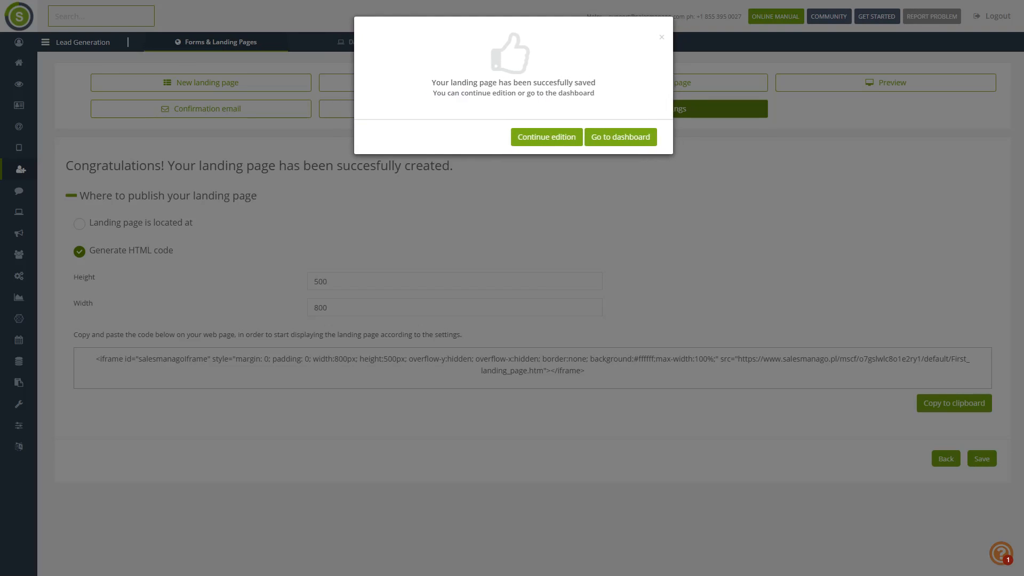
pyautogui.click(611, 140)
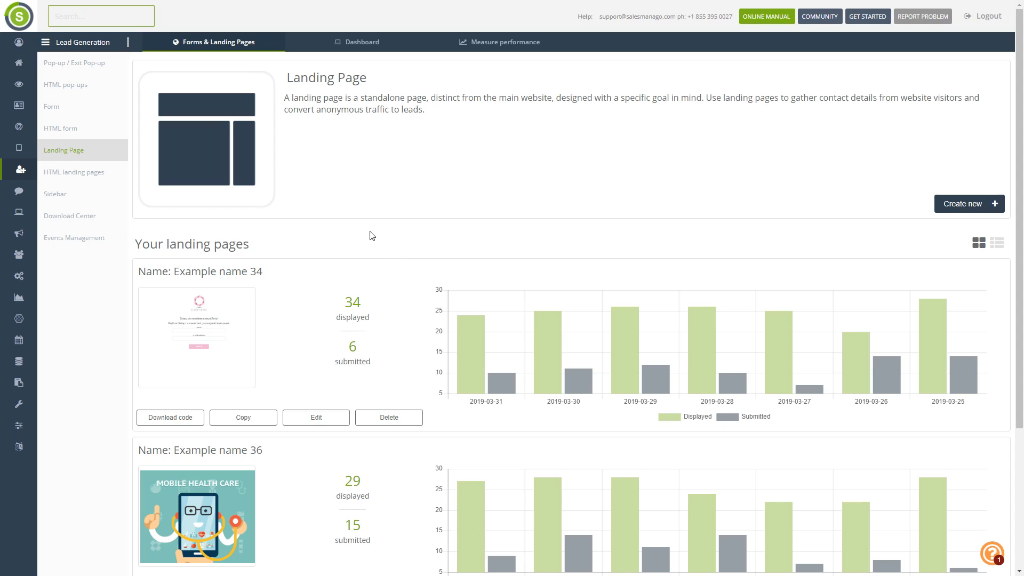
pyautogui.scroll(-3, 388, 229)
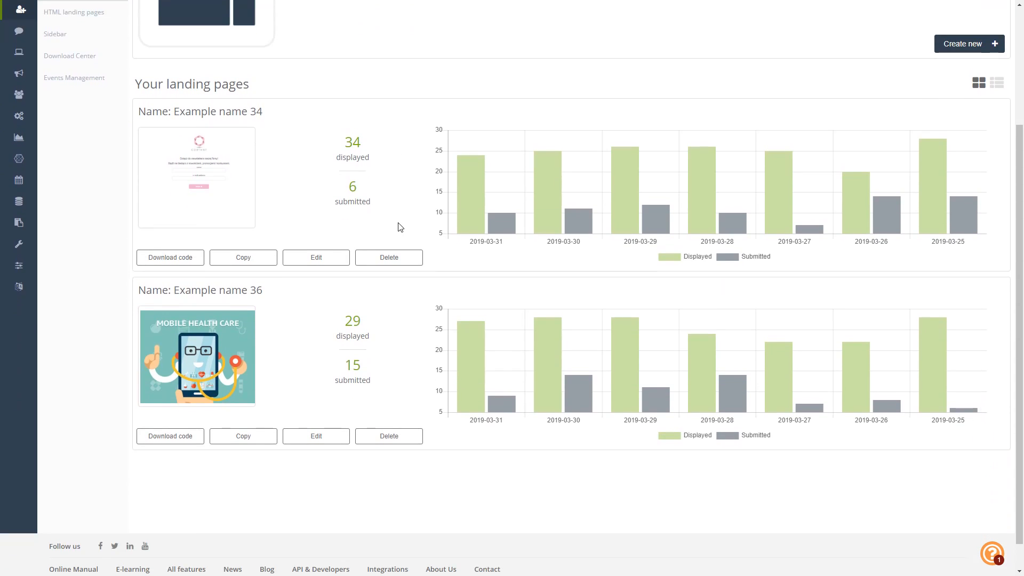
pyautogui.scroll(1, 413, 176)
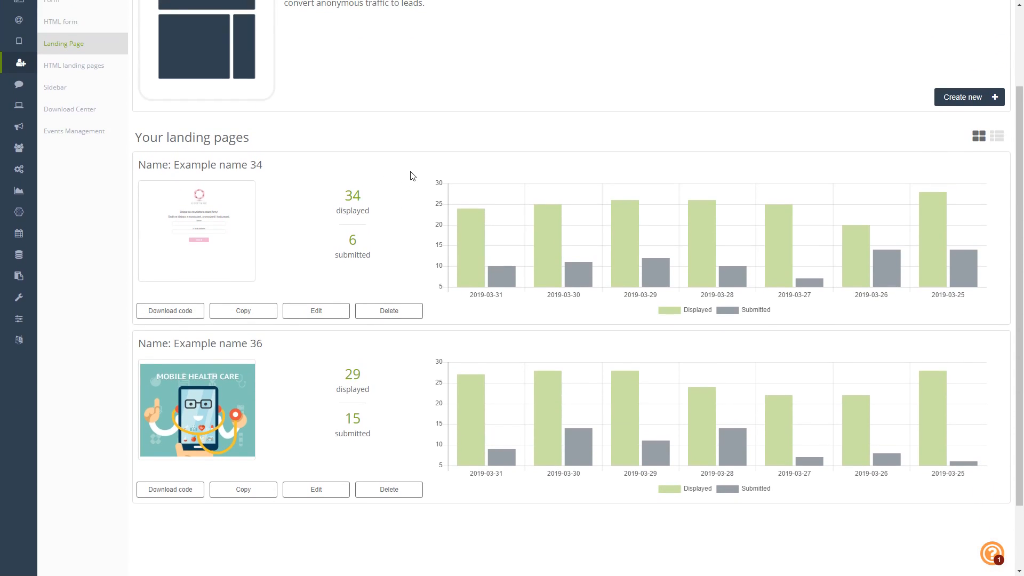